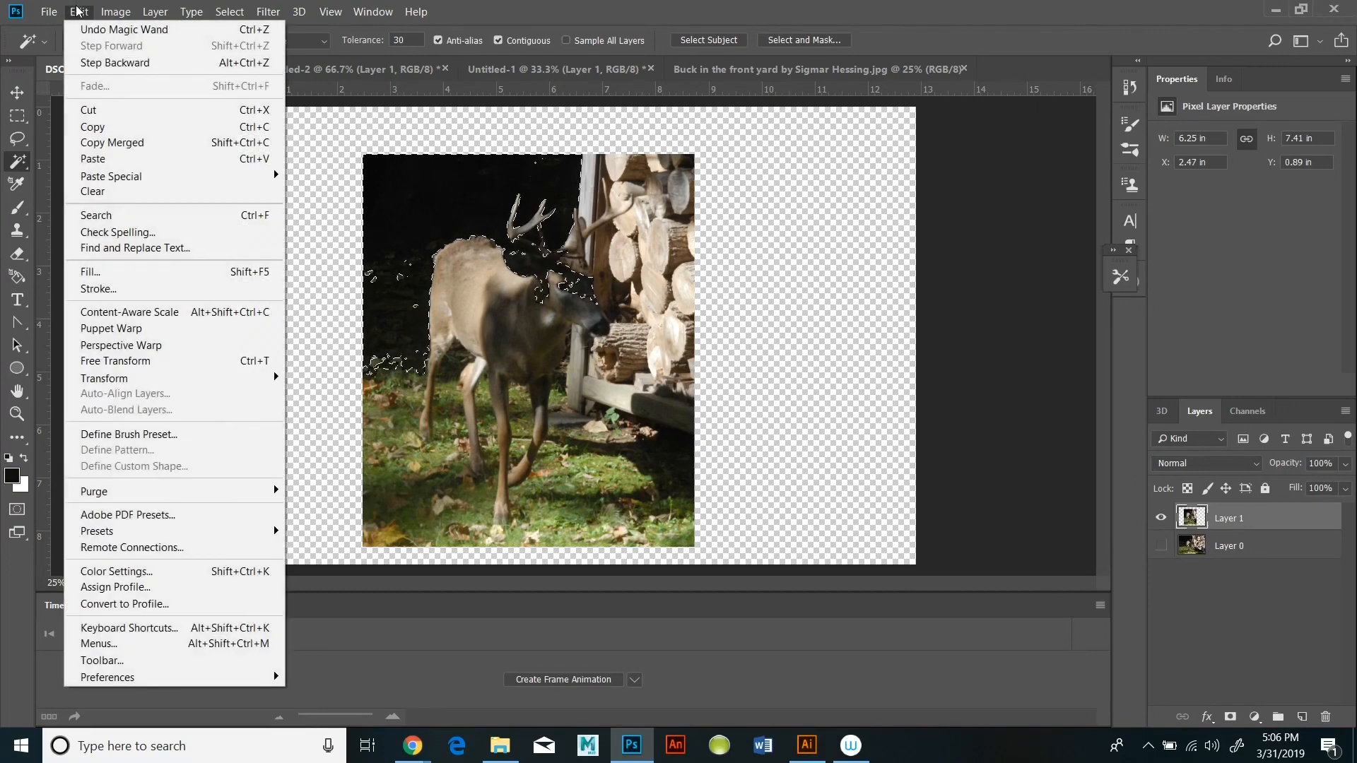
# - Try cutting the selected dark background behind the deer, then restore it and clear the selection
pyautogui.click(81, 110)
pyautogui.click(80, 12)
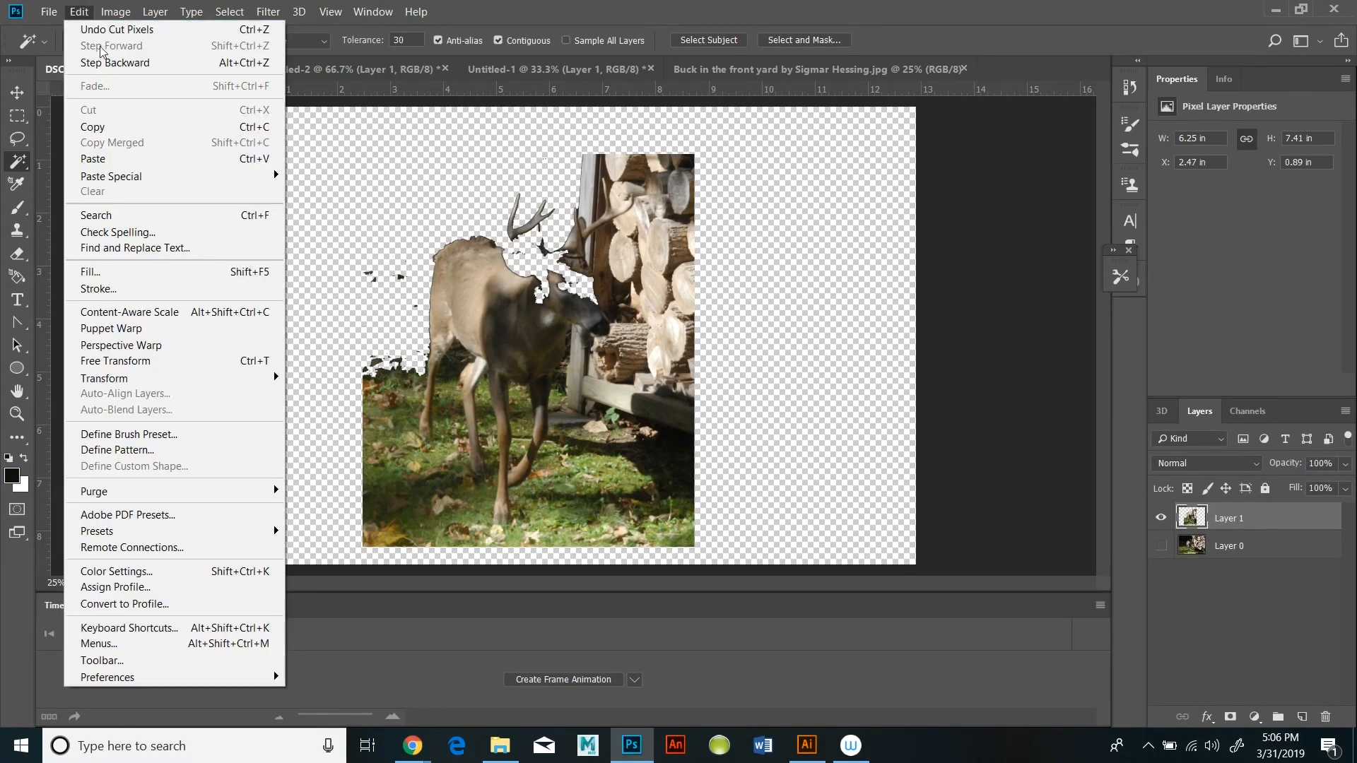
pyautogui.click(102, 46)
pyautogui.click(230, 12)
pyautogui.click(246, 47)
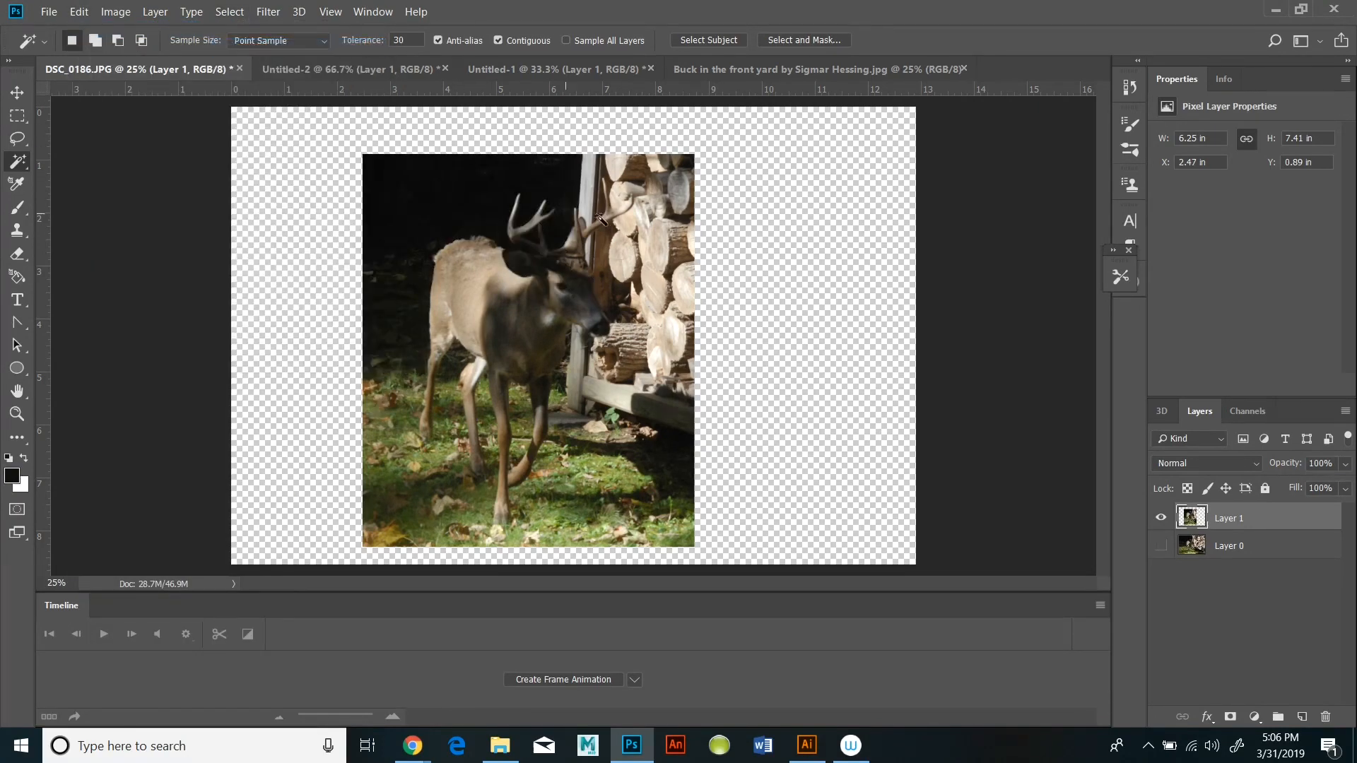
# - Try to build up a Magic Wand selection of the woodpile and its frame beside the deer, then clear it
pyautogui.click(647, 233)
pyautogui.keyDown('shift'); pyautogui.click(682, 193); pyautogui.keyUp('shift')
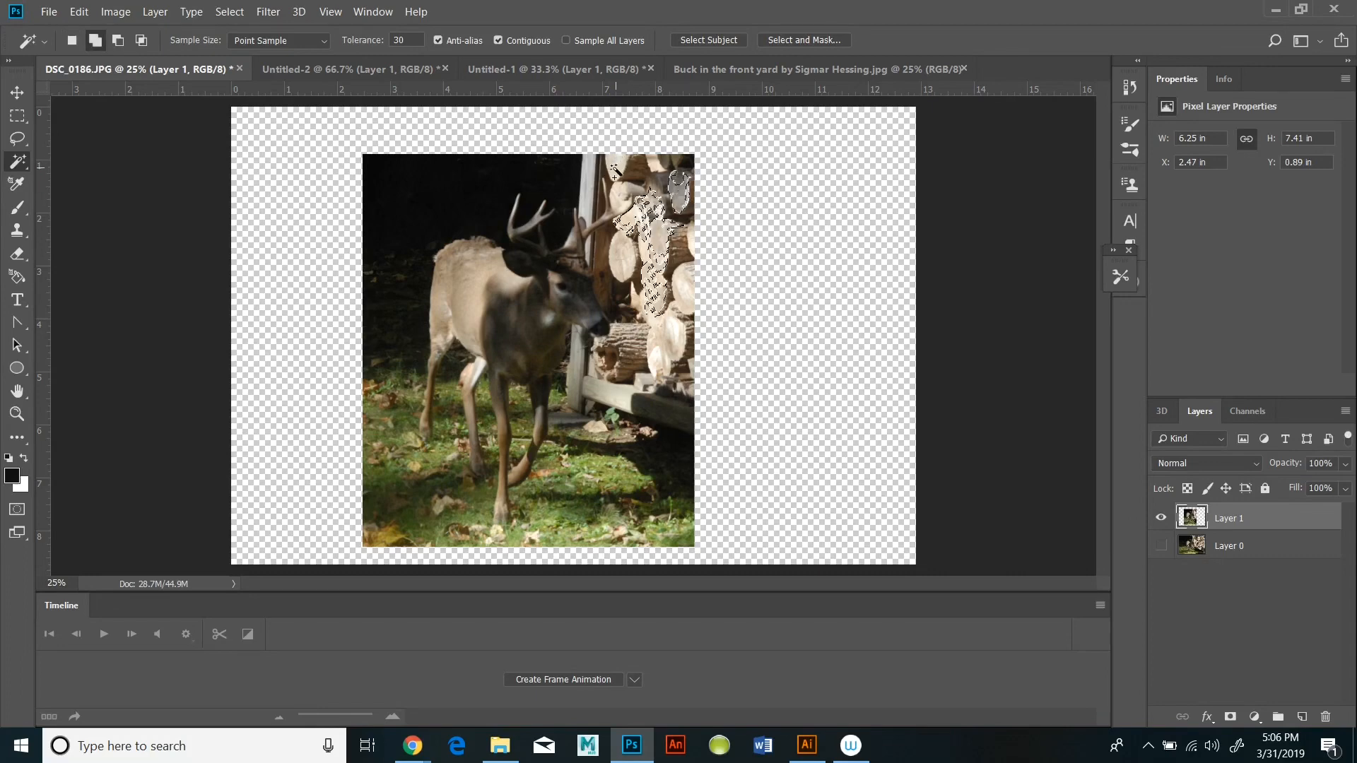
pyautogui.keyDown('shift'); pyautogui.click(618, 170); pyautogui.keyUp('shift')
pyautogui.keyDown('shift'); pyautogui.click(685, 288); pyautogui.keyUp('shift')
pyautogui.keyDown('shift'); pyautogui.click(620, 267); pyautogui.keyUp('shift')
pyautogui.keyDown('shift'); pyautogui.click(610, 390); pyautogui.keyUp('shift')
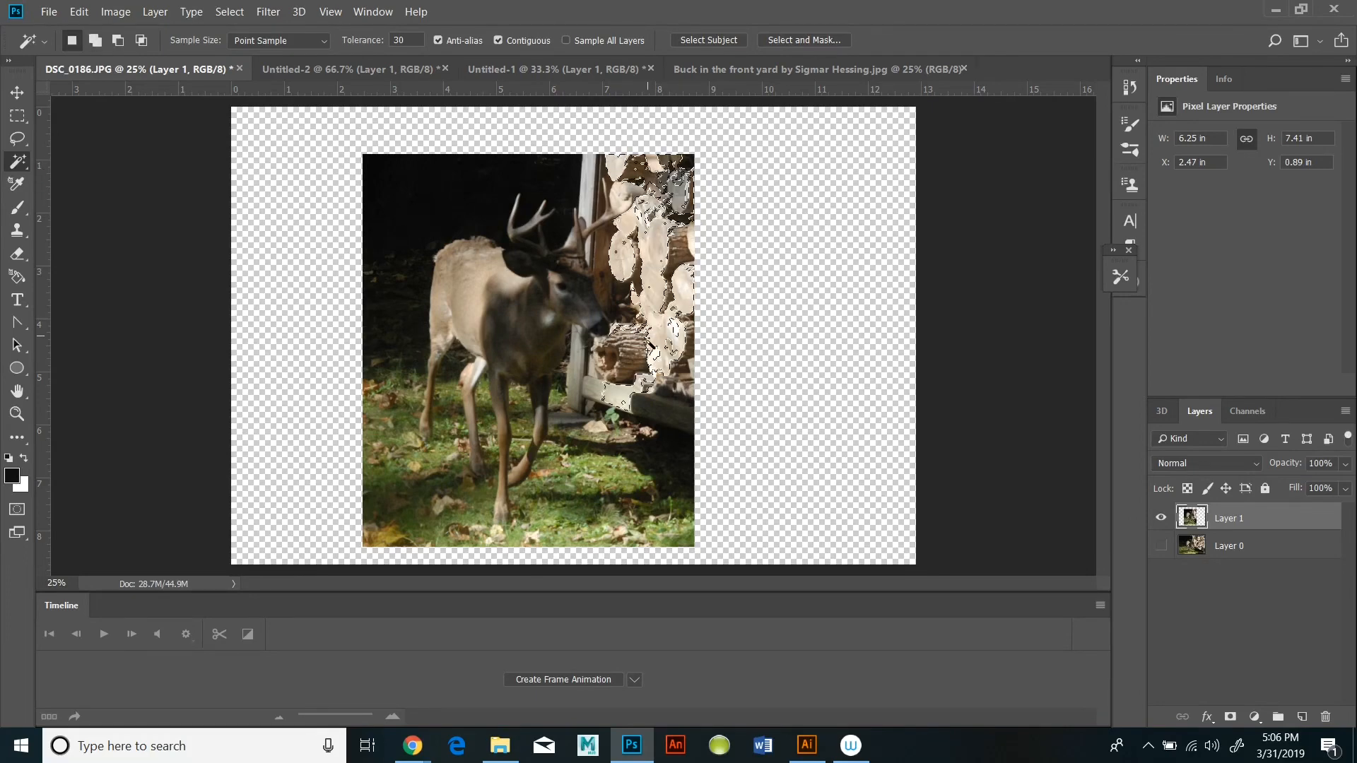
pyautogui.keyDown('shift'); pyautogui.click(622, 354); pyautogui.keyUp('shift')
pyautogui.keyDown('shift'); pyautogui.click(576, 350); pyautogui.keyUp('shift')
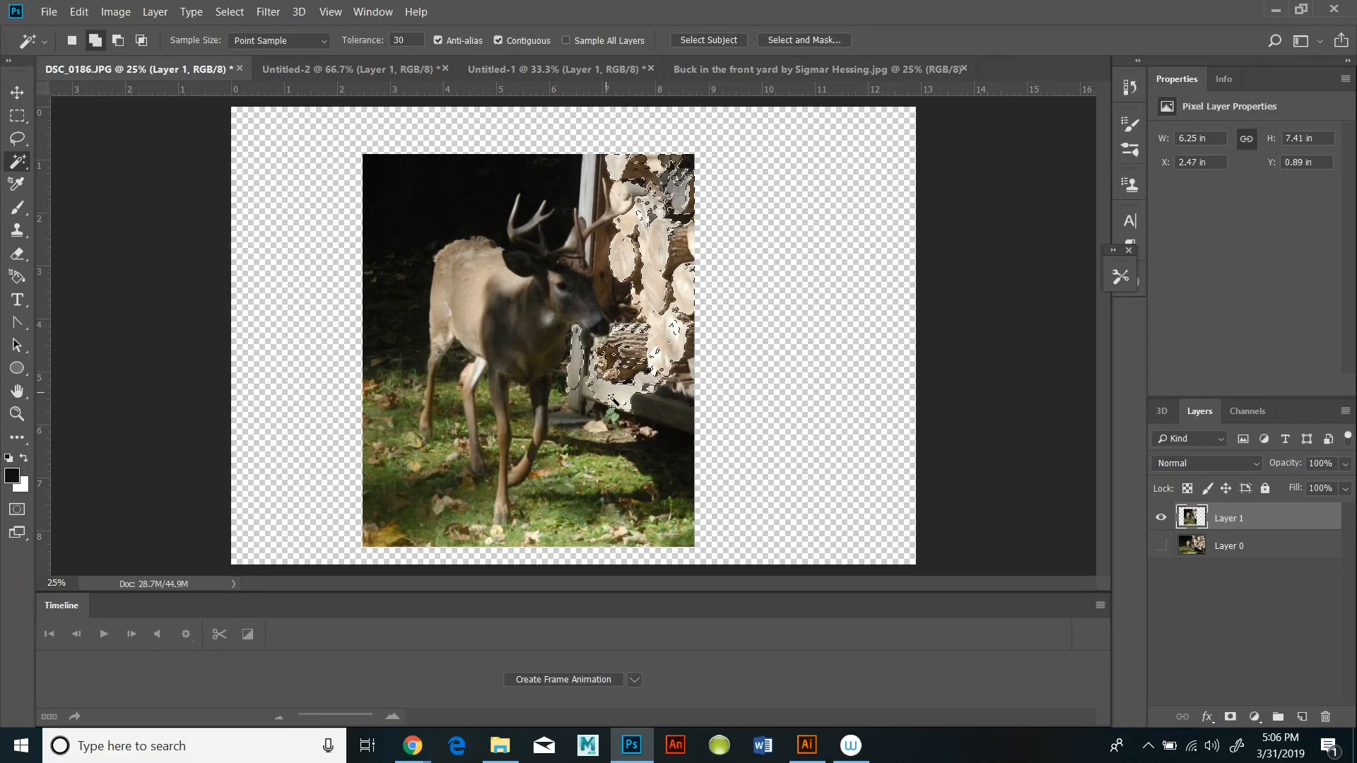
pyautogui.keyDown('shift'); pyautogui.click(598, 408); pyautogui.keyUp('shift')
pyautogui.click(230, 12)
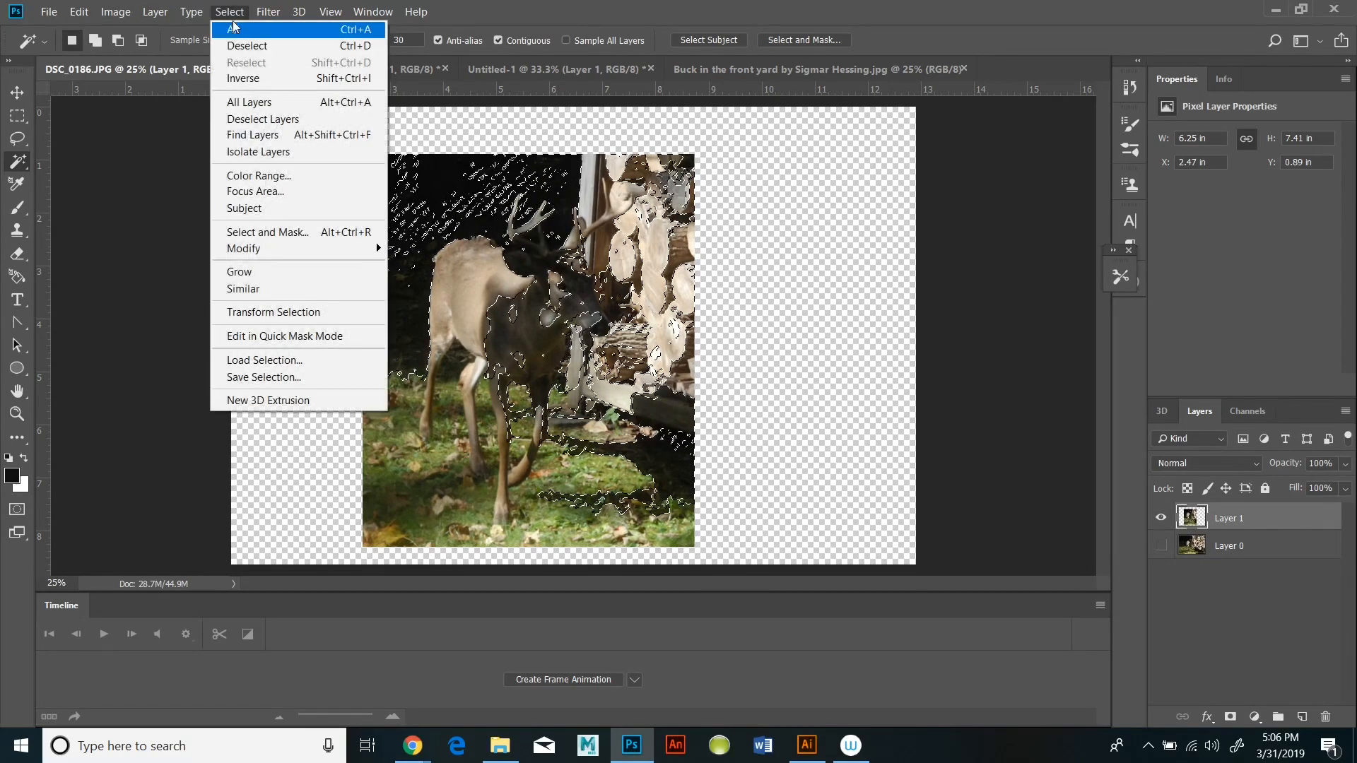
pyautogui.click(276, 43)
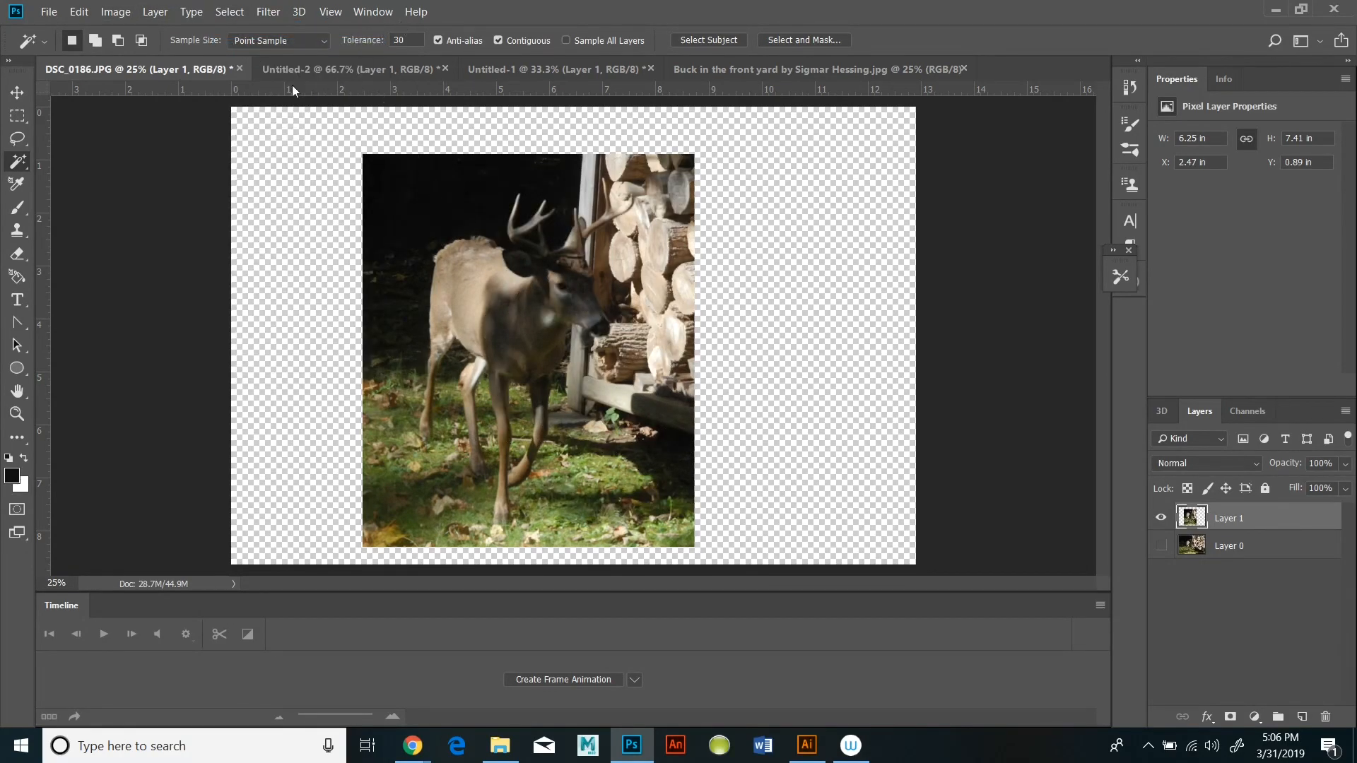
# - Brighten Layer 1 with a Curves adjustment, raising the RGB curve at input 64 to output 143
pyautogui.click(117, 14)
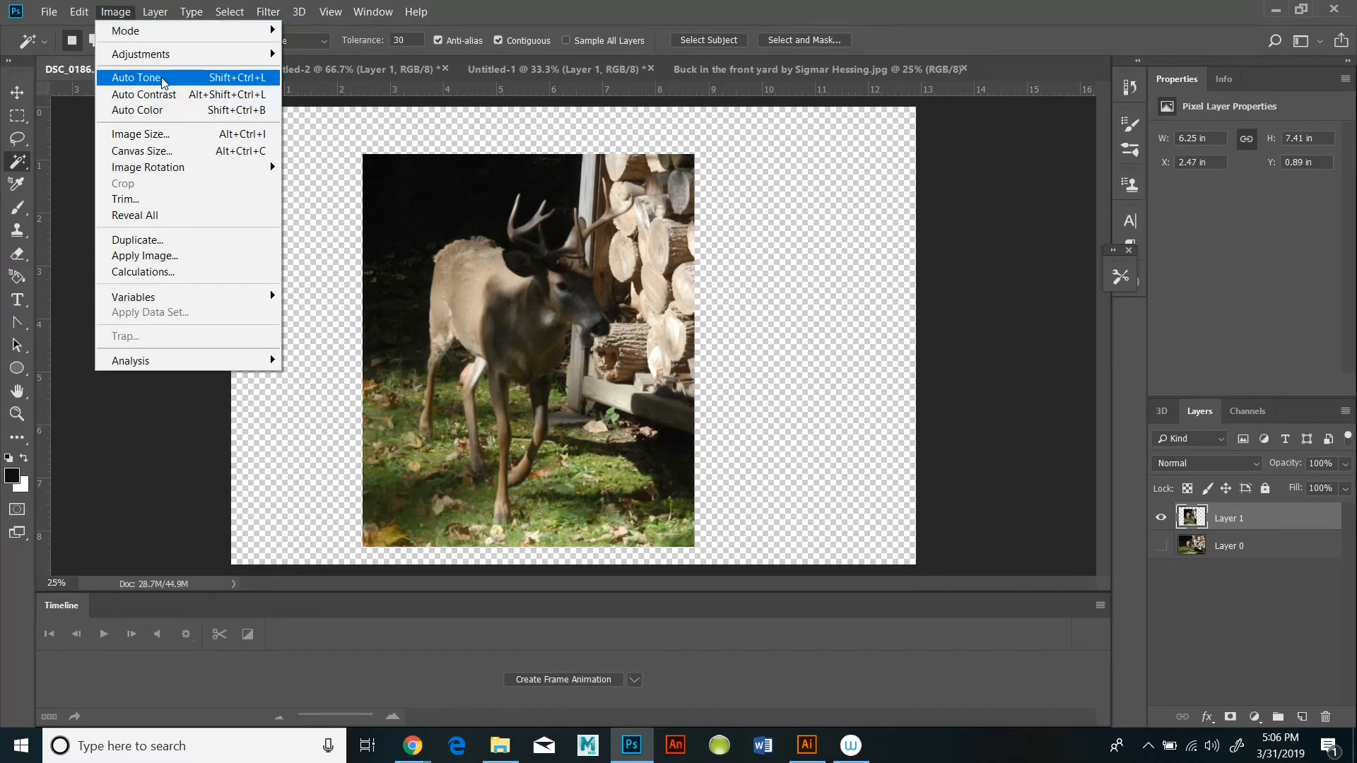
pyautogui.moveTo(171, 54)
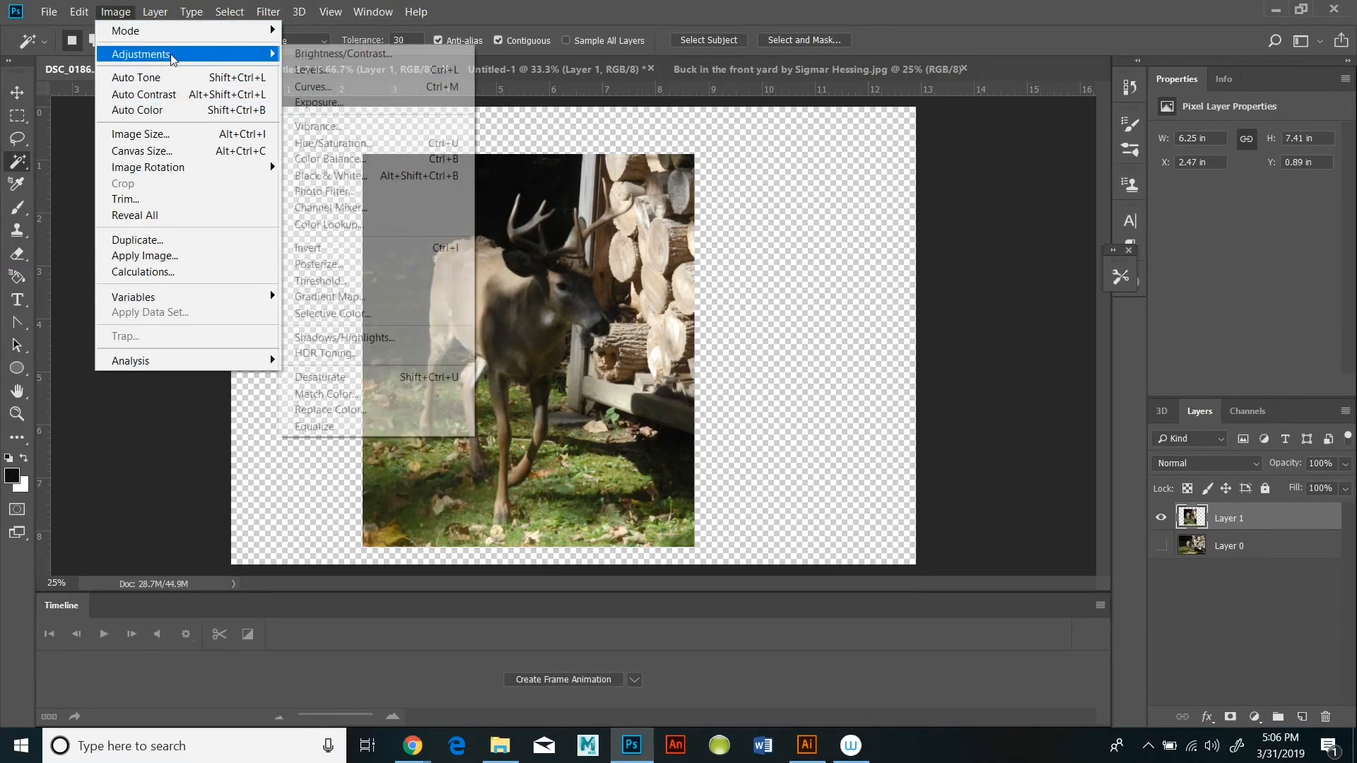
pyautogui.click(357, 87)
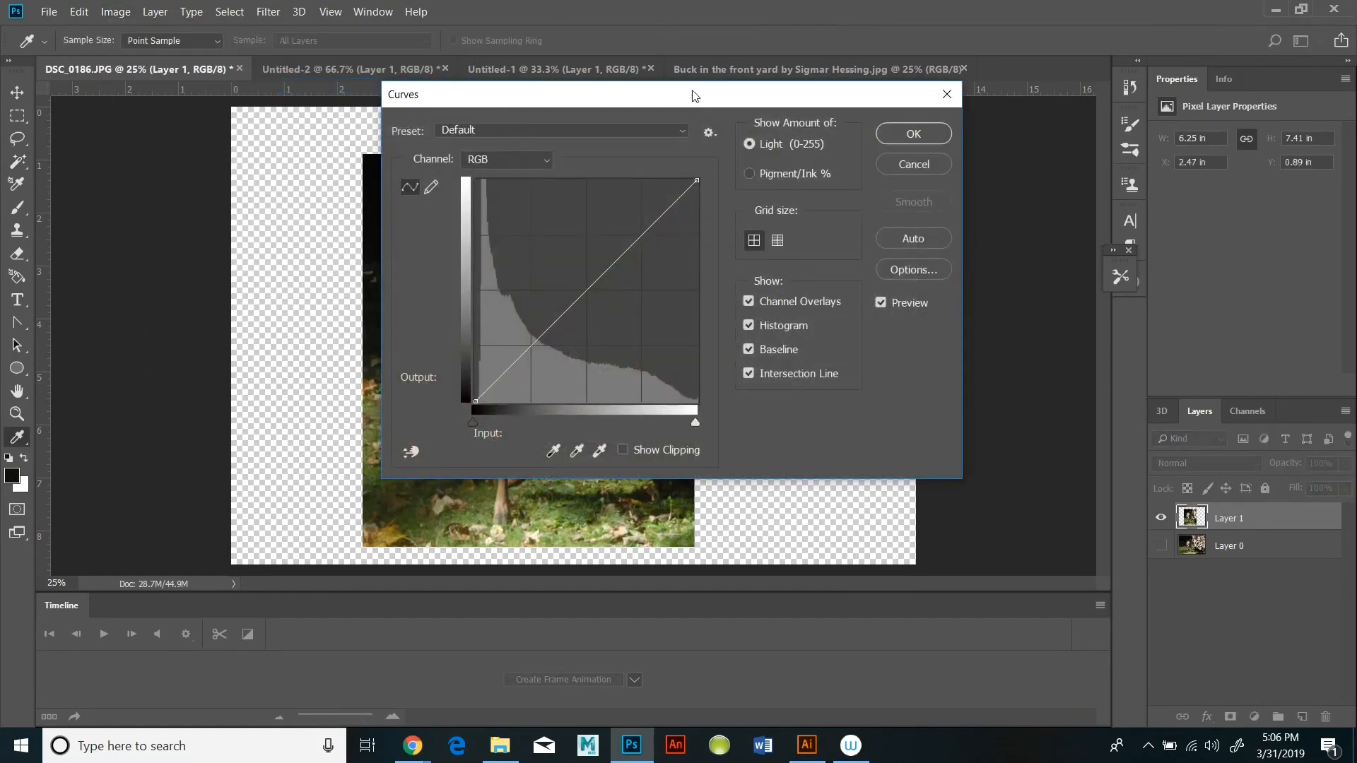
pyautogui.moveTo(694, 96); pyautogui.dragTo(1086, 99)
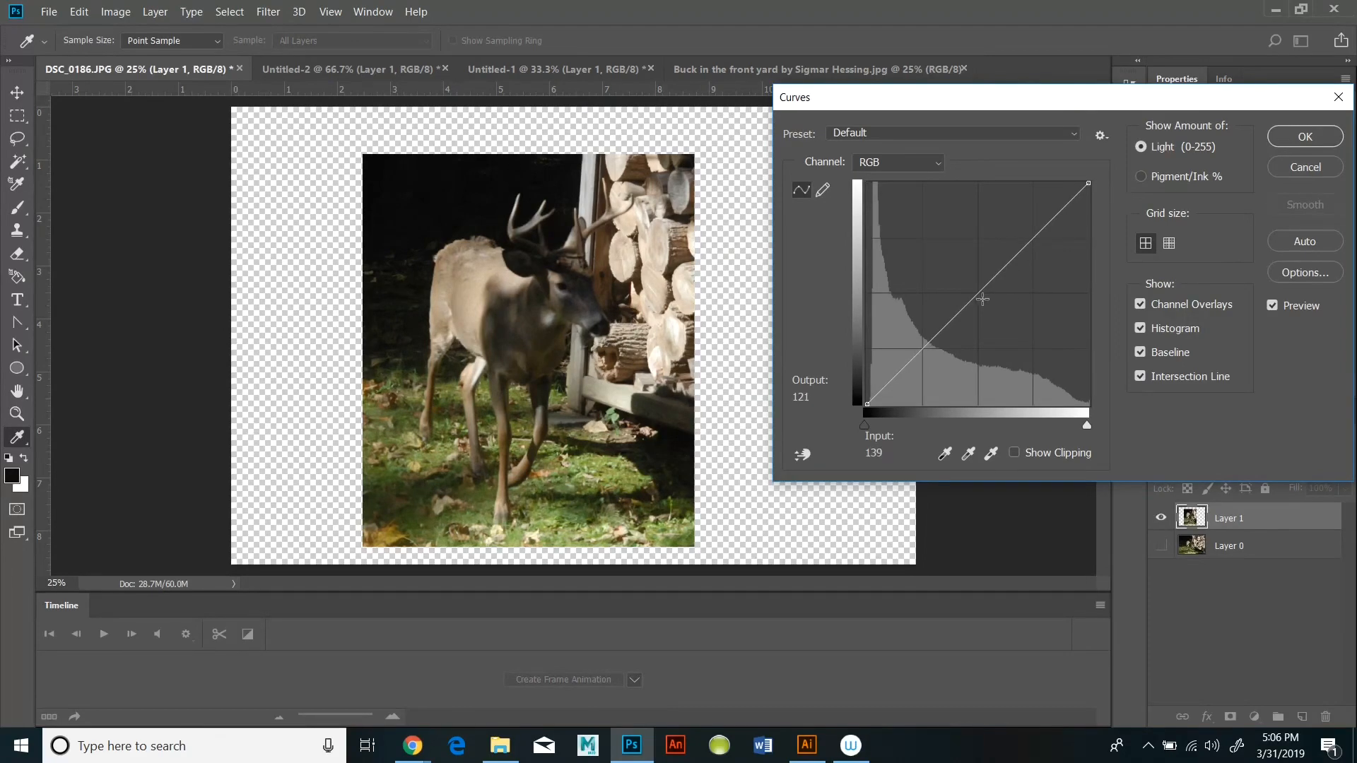
pyautogui.moveTo(970, 298); pyautogui.dragTo(923, 279)
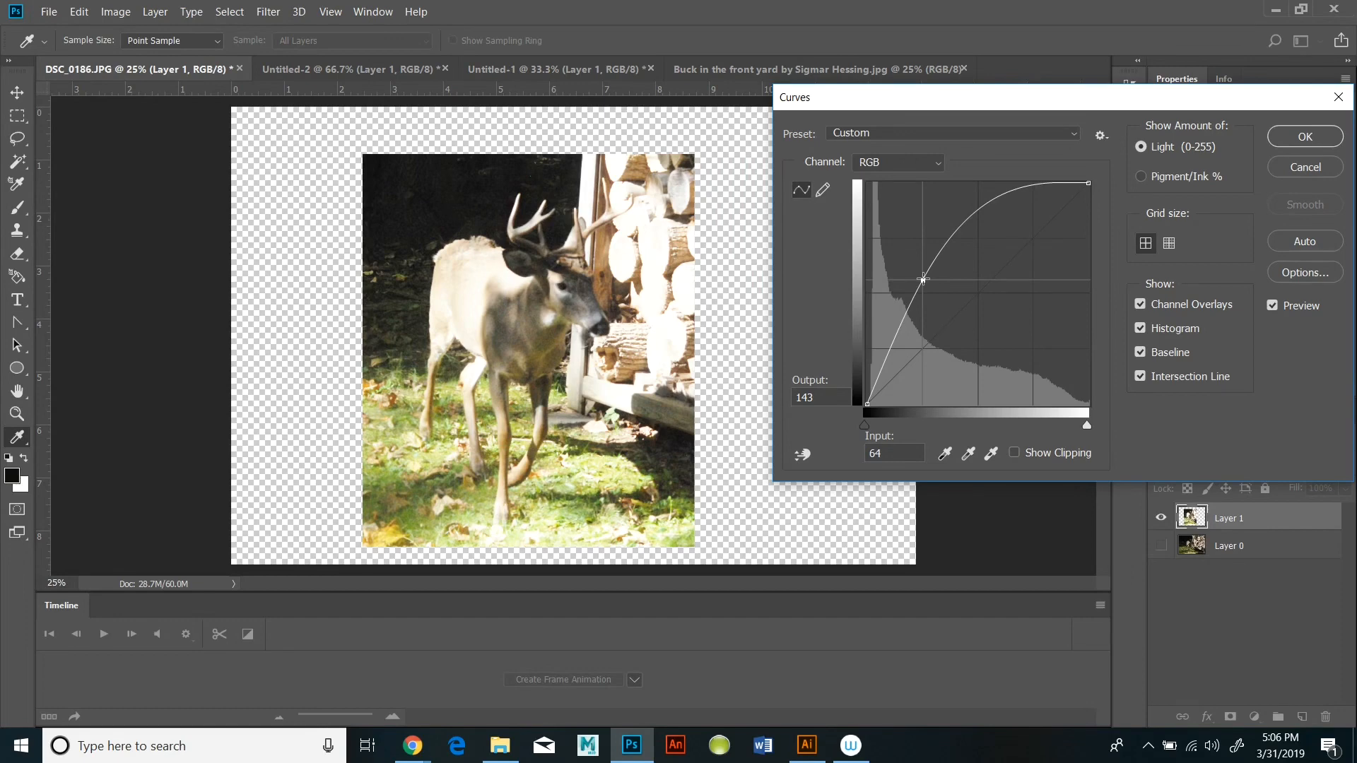
pyautogui.moveTo(924, 279); pyautogui.dragTo(923, 280)
pyautogui.click(1305, 136)
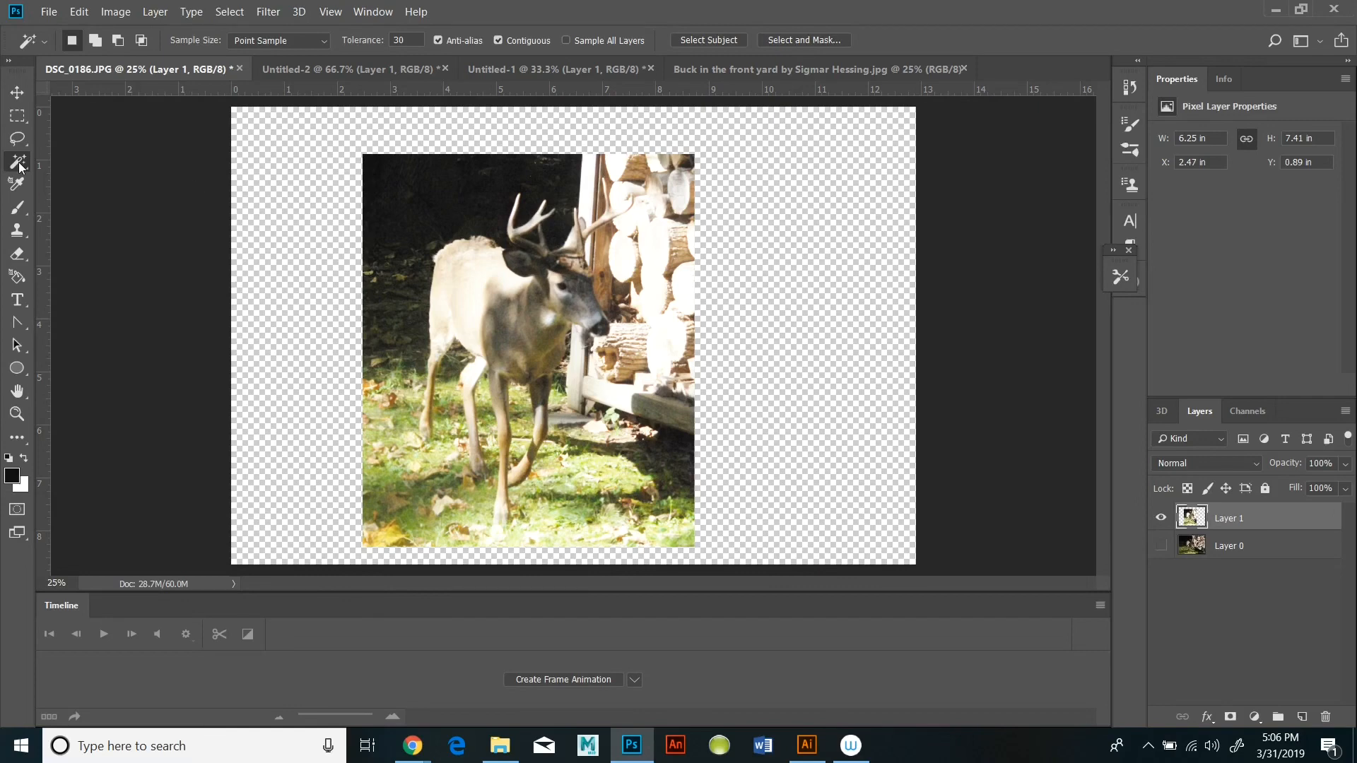
# - Select the blown-out white log areas of the woodpile with the Magic Wand and cut them from Layer 1
pyautogui.click(644, 225)
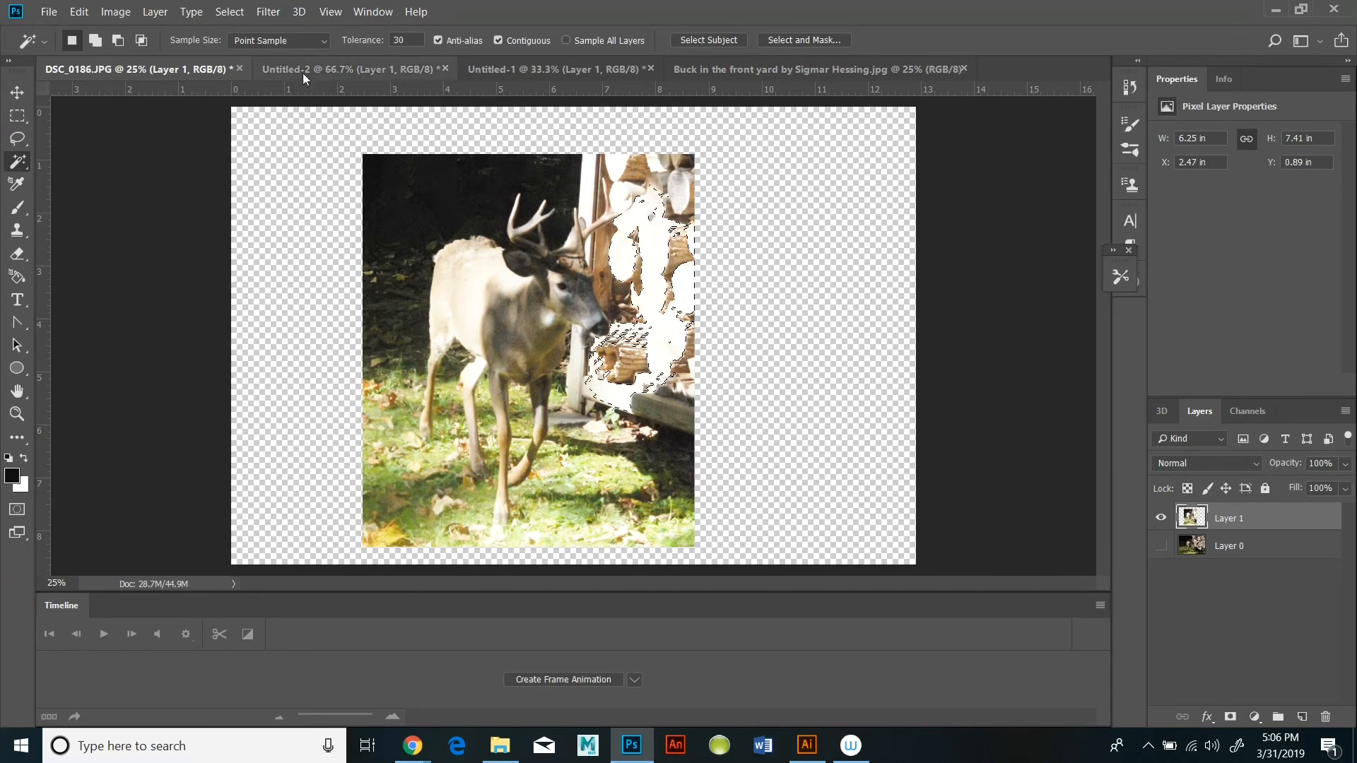
pyautogui.click(79, 12)
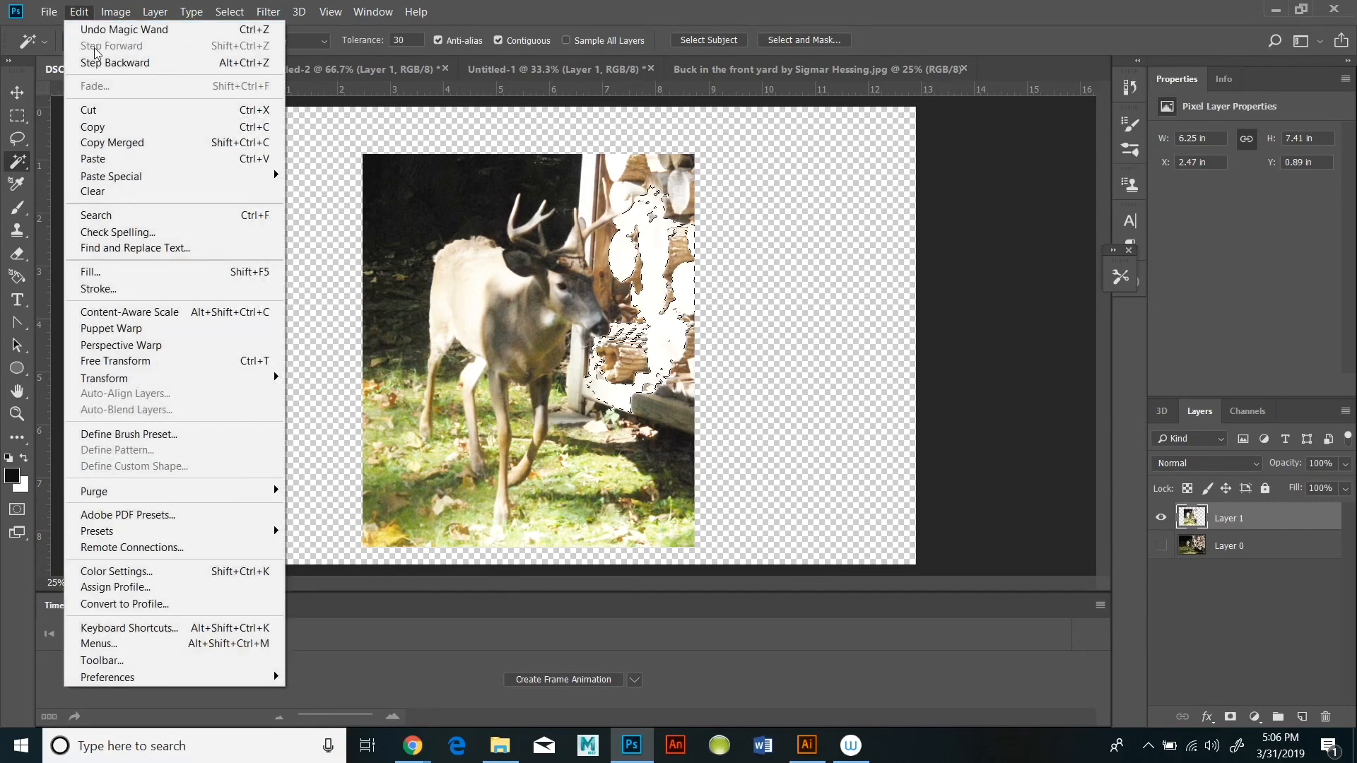
pyautogui.click(103, 109)
pyautogui.click(80, 13)
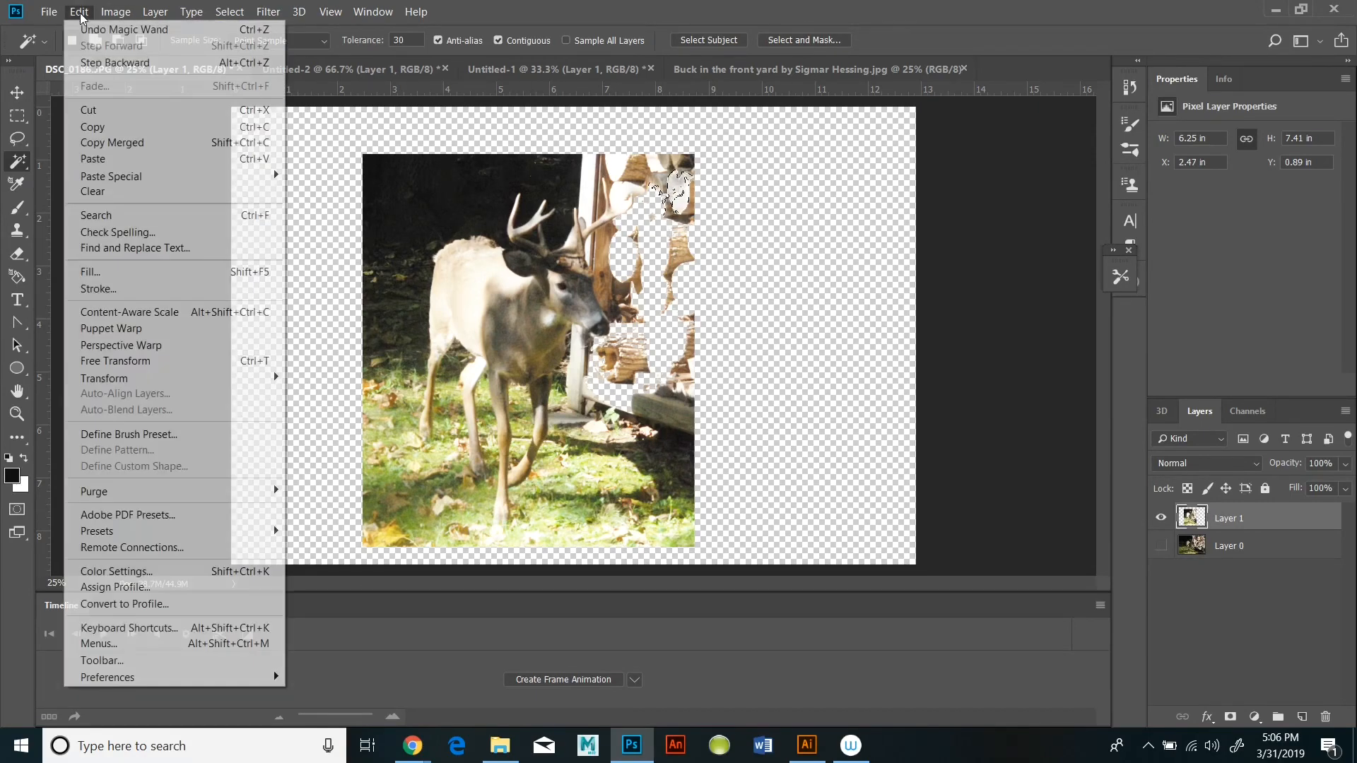
pyautogui.click(89, 109)
# - Try selecting the dark background around the antlers with the Magic Wand, then clear the selection
pyautogui.click(565, 179)
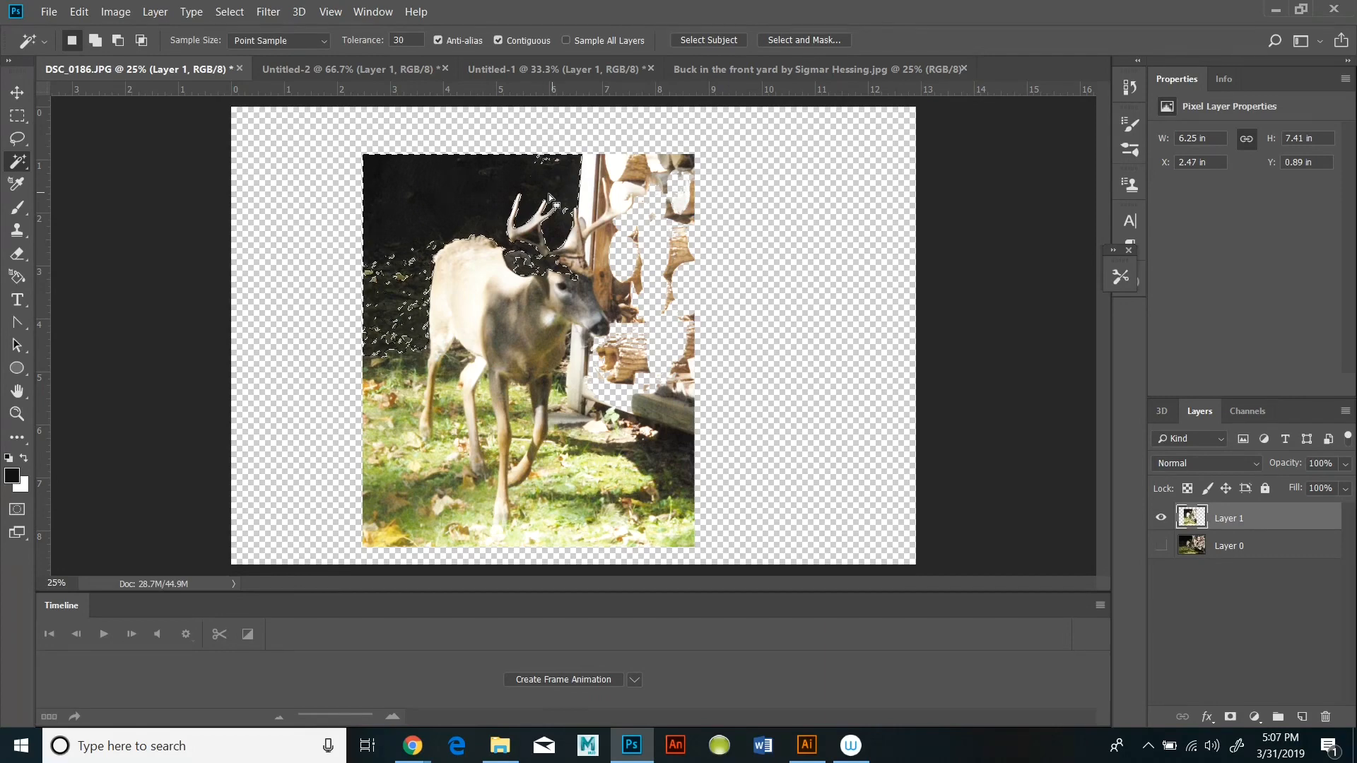
pyautogui.click(230, 11)
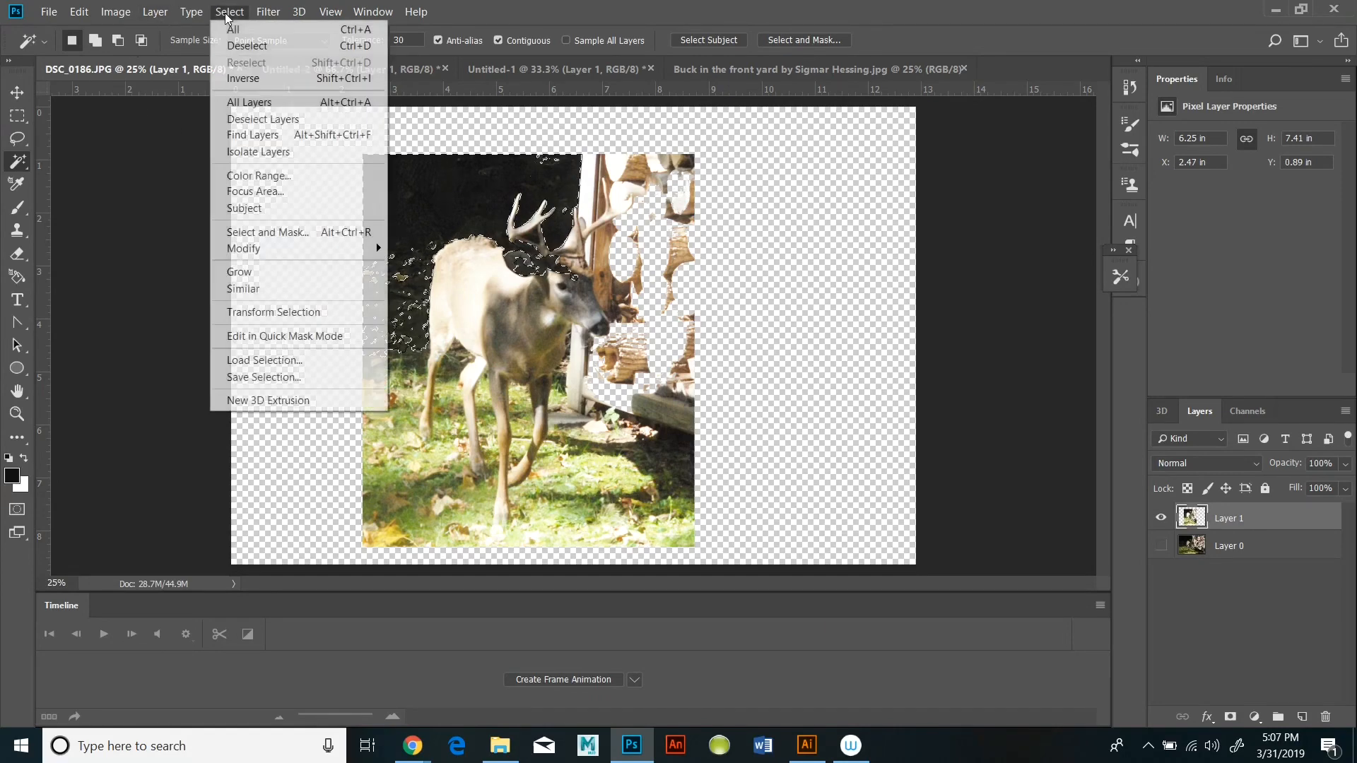
pyautogui.click(244, 44)
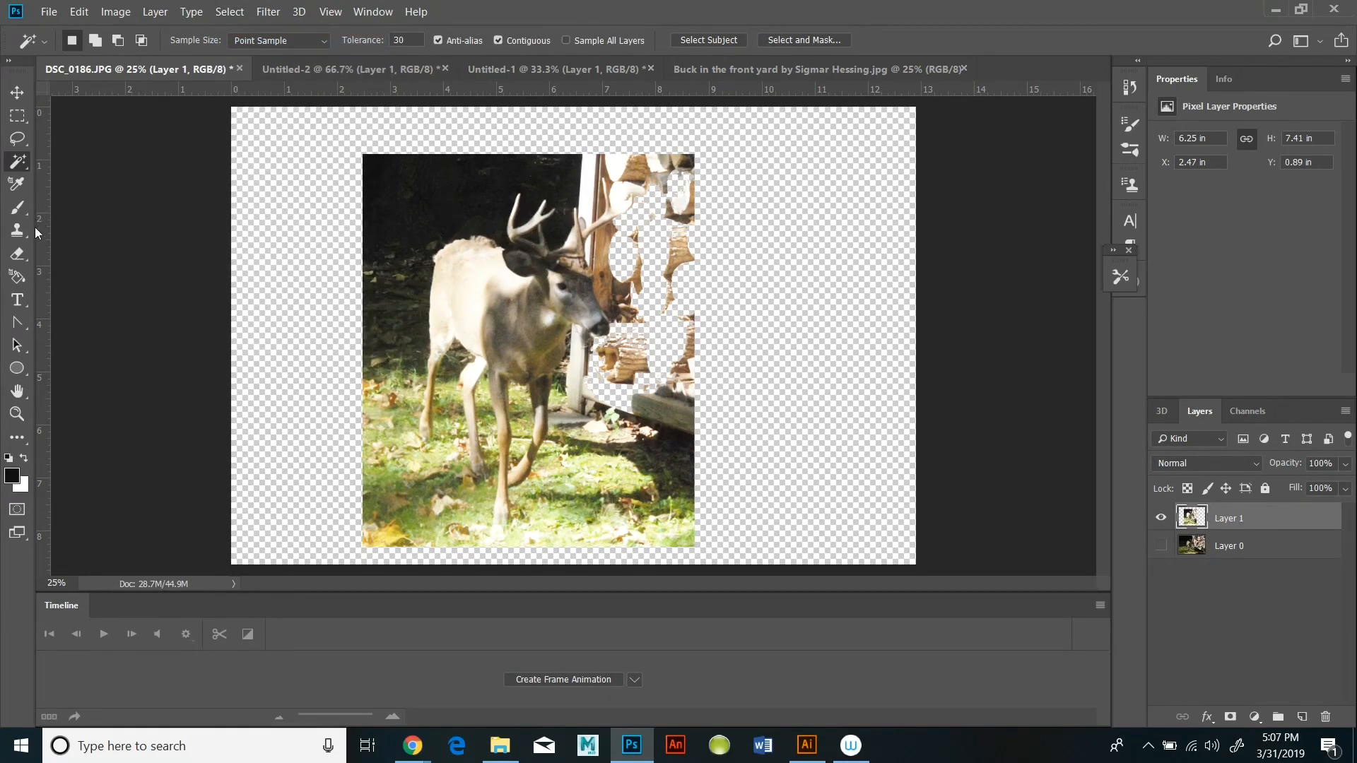
# - Select the deer with the Quick Selection tool, invert the selection and cut away the surrounding background
pyautogui.rightClick(24, 164)
pyautogui.click(84, 165)
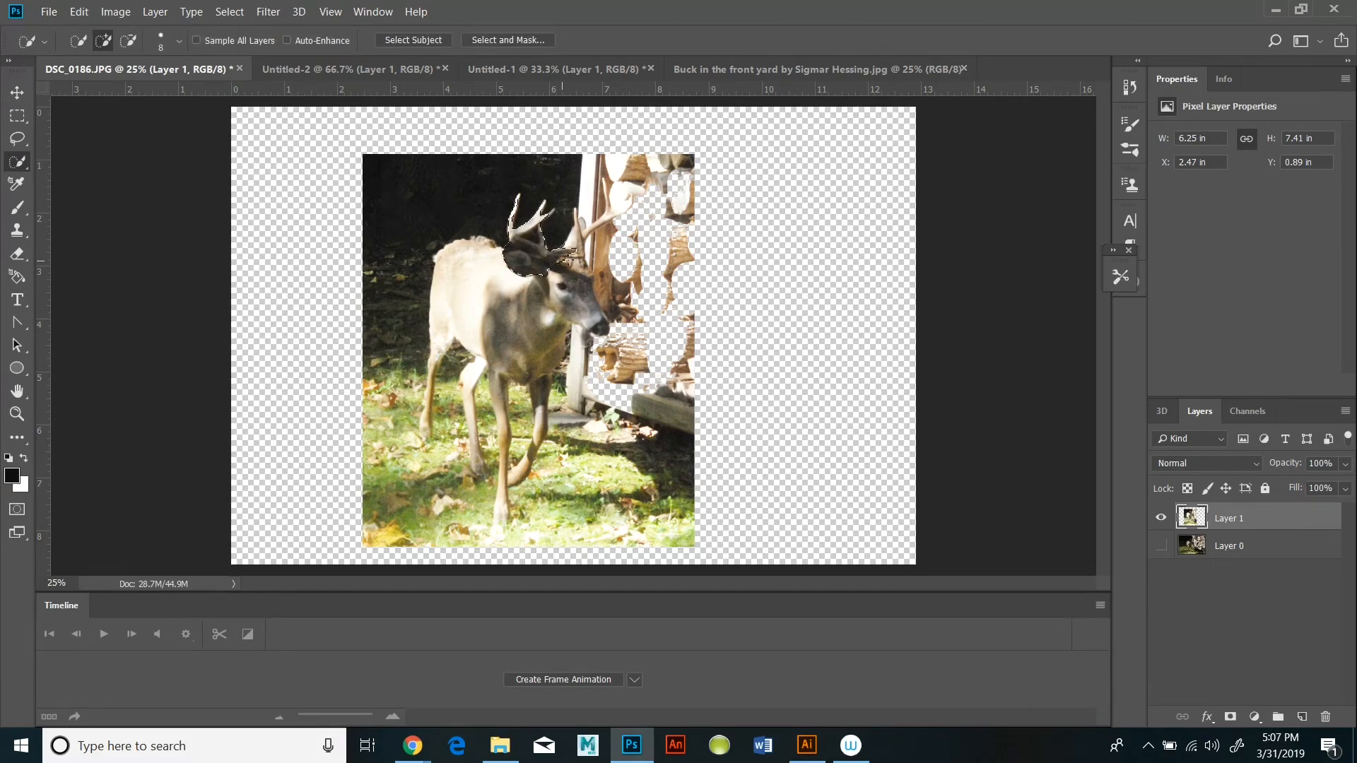
pyautogui.moveTo(600, 269)
pyautogui.mouseDown()
pyautogui.moveTo(553, 311)
pyautogui.moveTo(605, 328)
pyautogui.moveTo(555, 319)
pyautogui.moveTo(538, 332)
pyautogui.moveTo(517, 396)
pyautogui.moveTo(503, 271)
pyautogui.mouseUp()
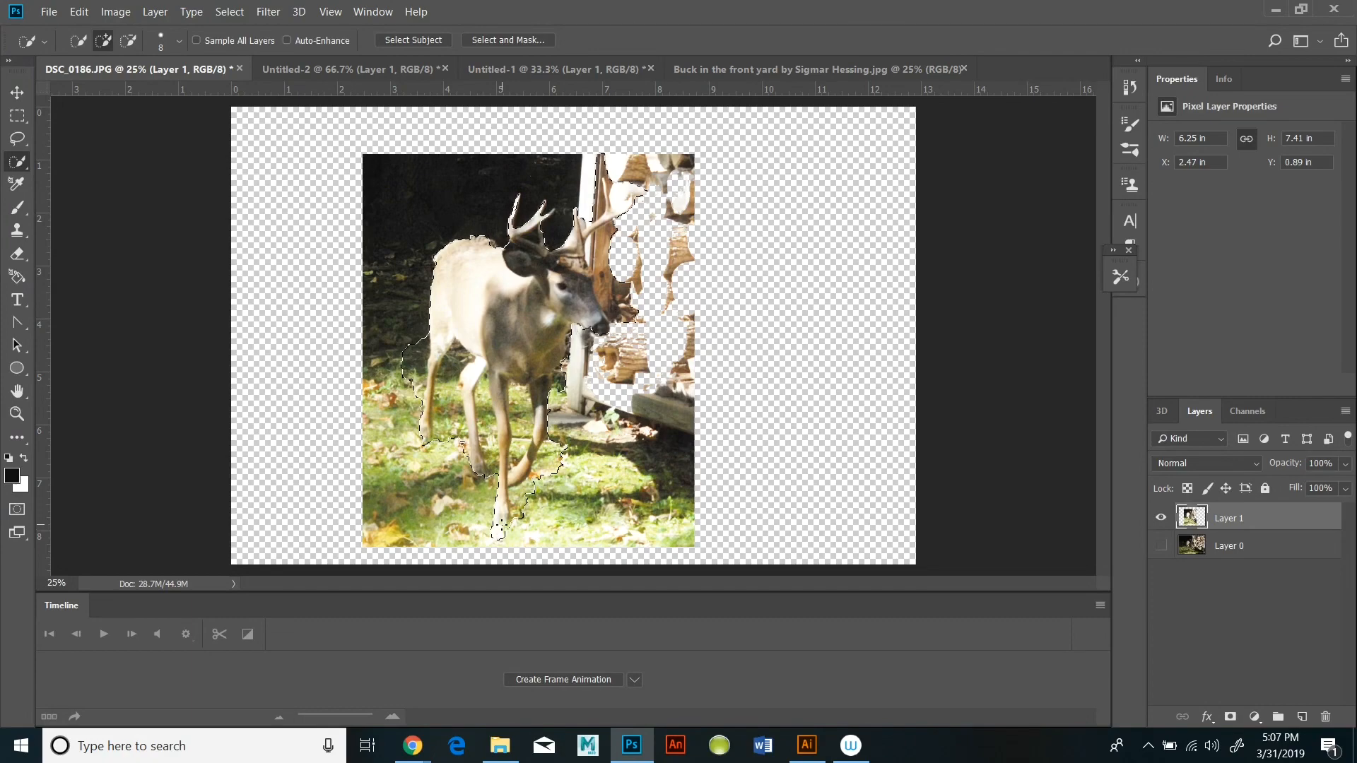
pyautogui.click(228, 10)
pyautogui.click(233, 79)
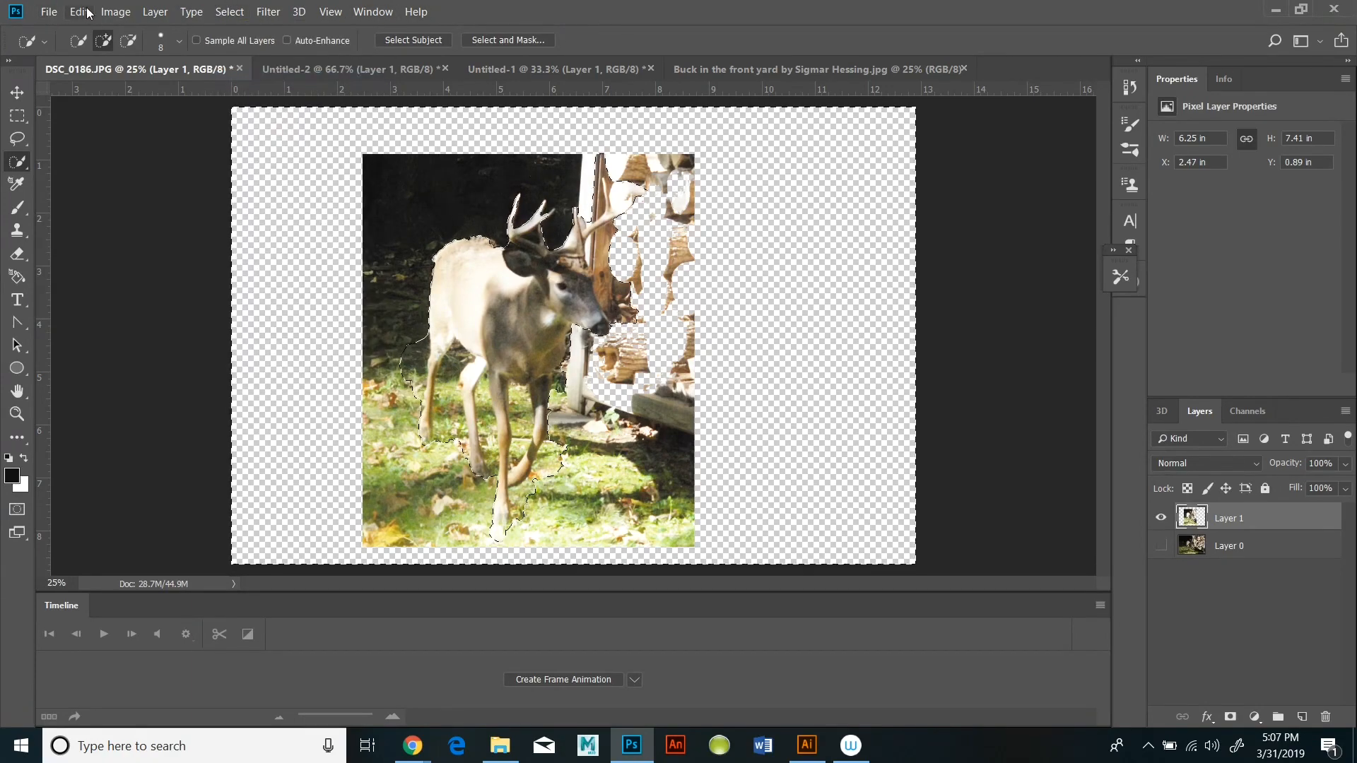
pyautogui.click(78, 11)
pyautogui.click(96, 111)
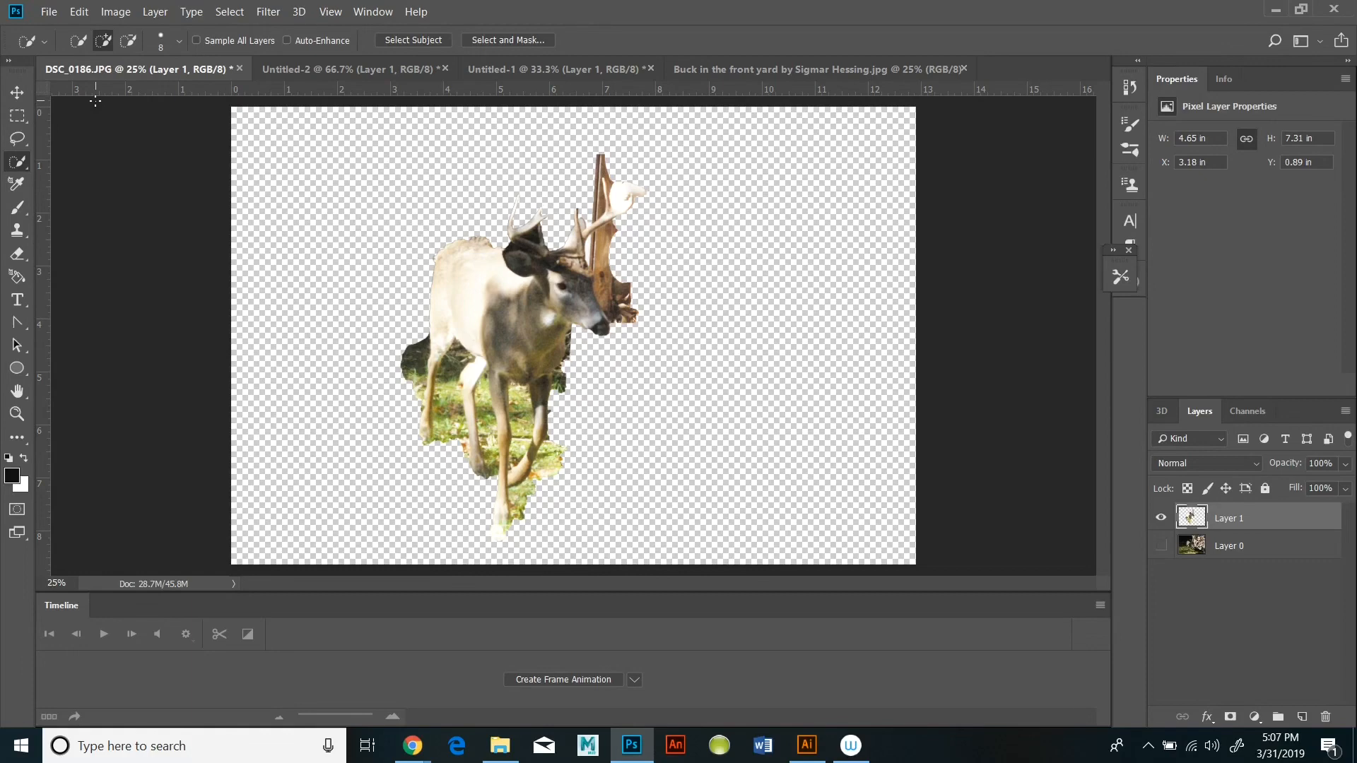
# - Select the leftover brown wood and post beside the deer's head and antler with the Magic Wand
pyautogui.rightClick(21, 170)
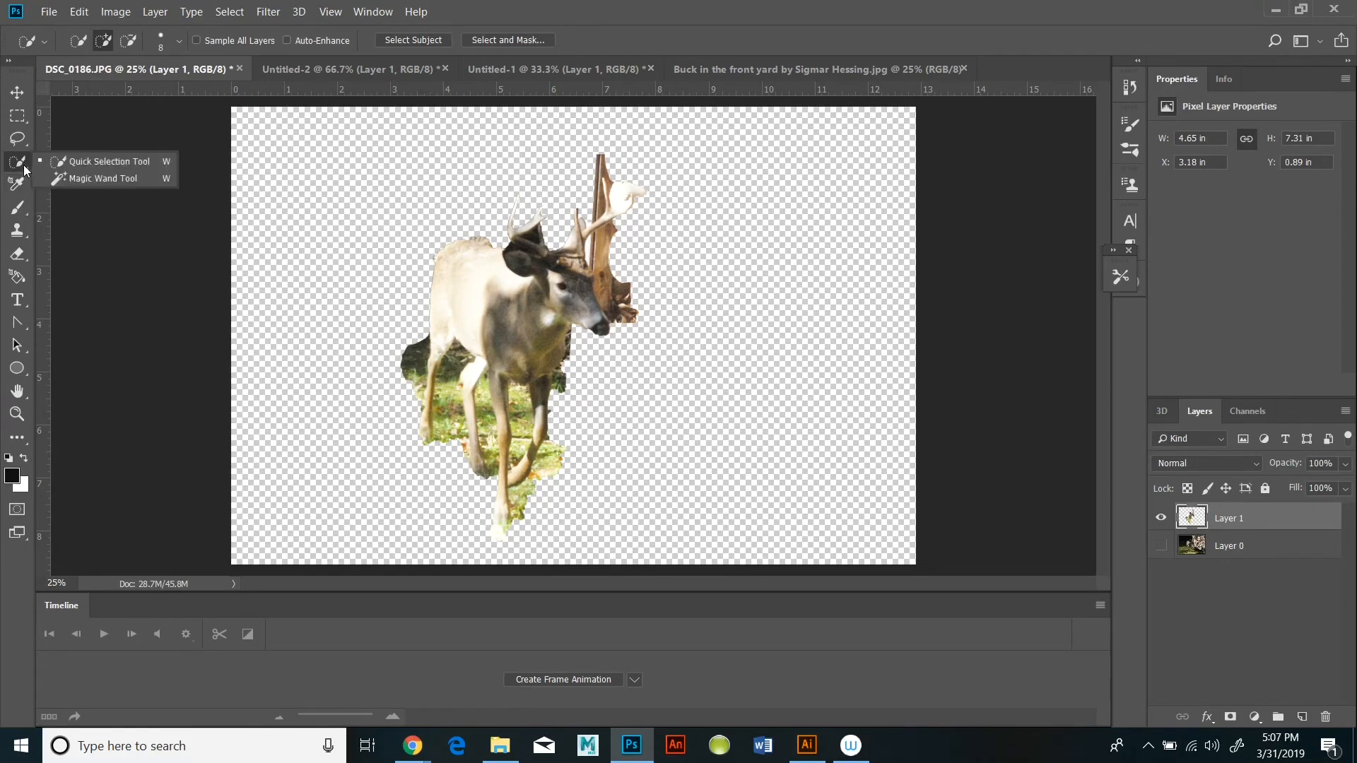
pyautogui.click(85, 177)
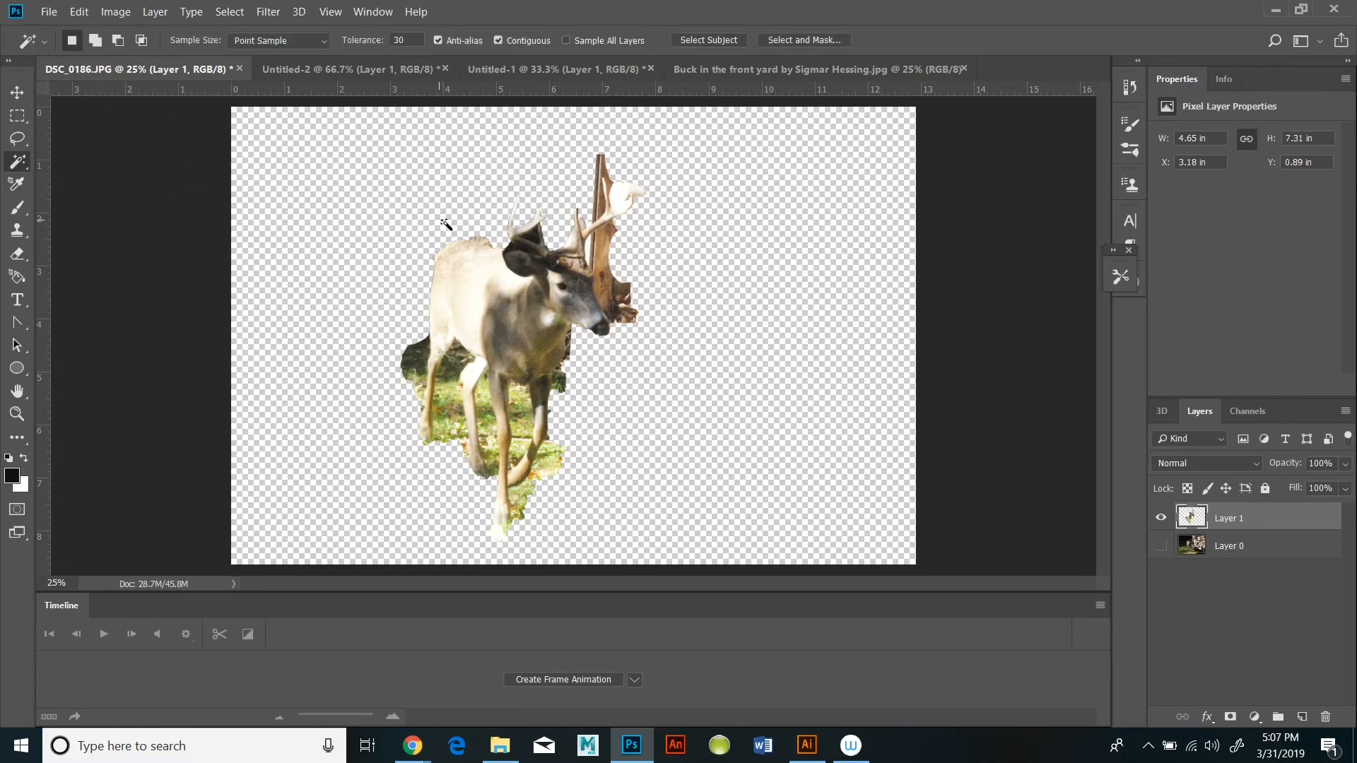
pyautogui.keyDown('shift'); pyautogui.click(615, 302); pyautogui.keyUp('shift')
pyautogui.keyDown('shift'); pyautogui.click(615, 295); pyautogui.keyUp('shift')
pyautogui.keyDown('shift'); pyautogui.click(610, 284); pyautogui.keyUp('shift')
pyautogui.keyDown('shift'); pyautogui.click(601, 176); pyautogui.keyUp('shift')
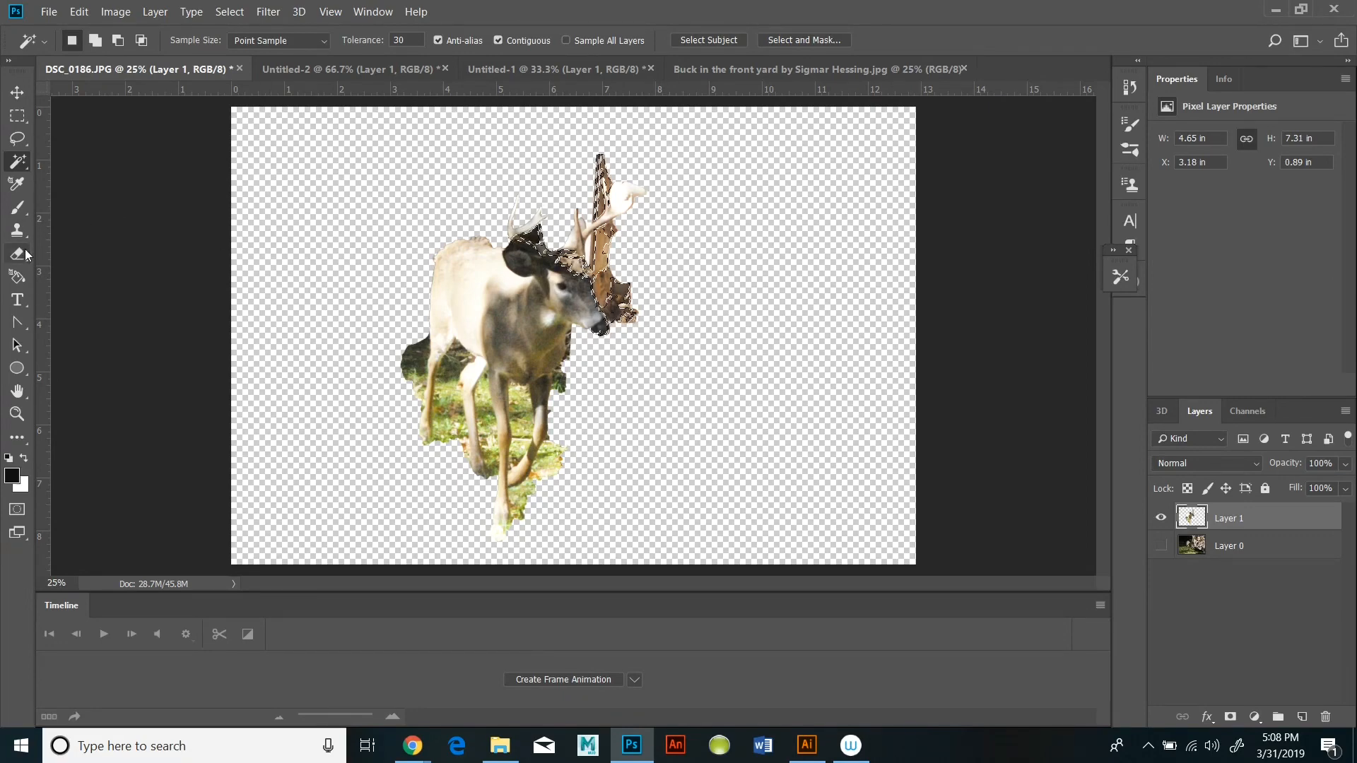
# - Erase the selected wood and post remnants beside the deer's head and antler, then clear the selection
pyautogui.press('z')
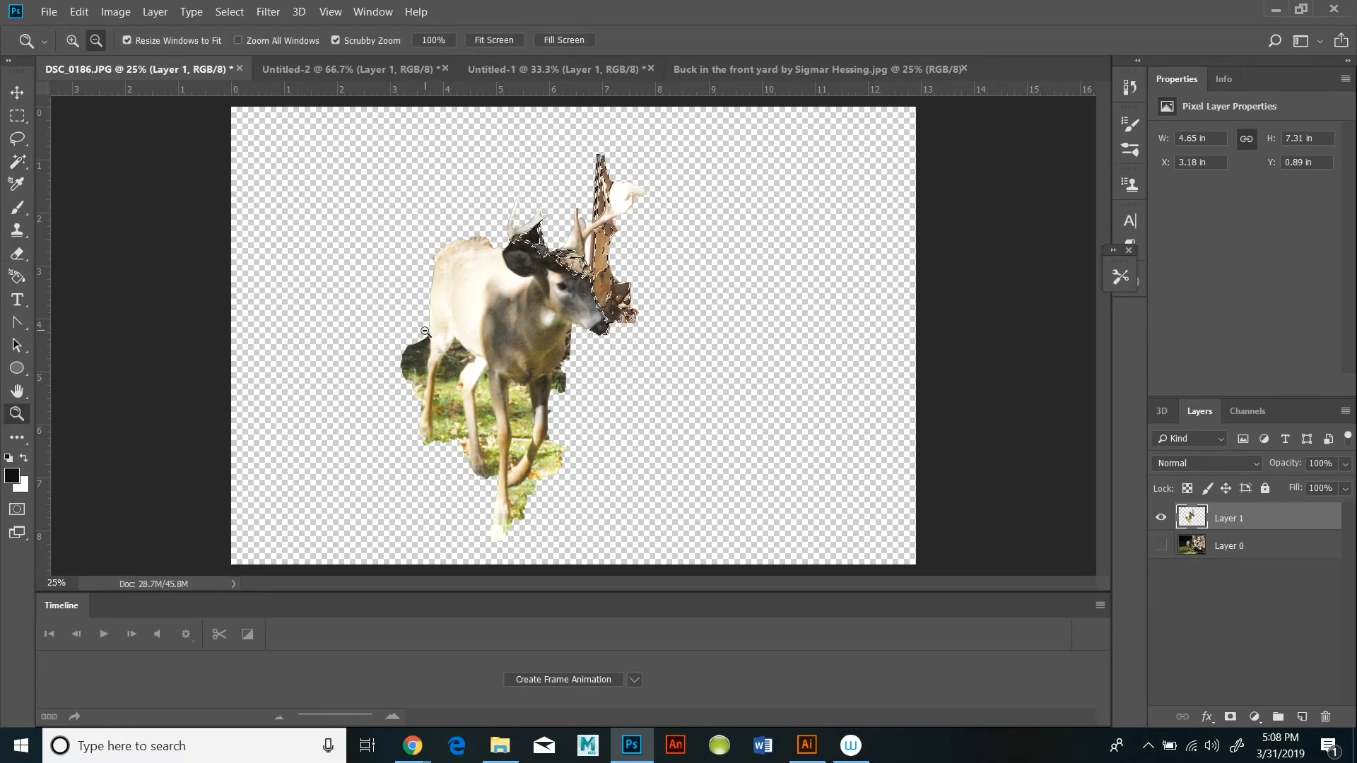
pyautogui.keyDown('alt'); pyautogui.click(606, 348); pyautogui.keyUp('alt')
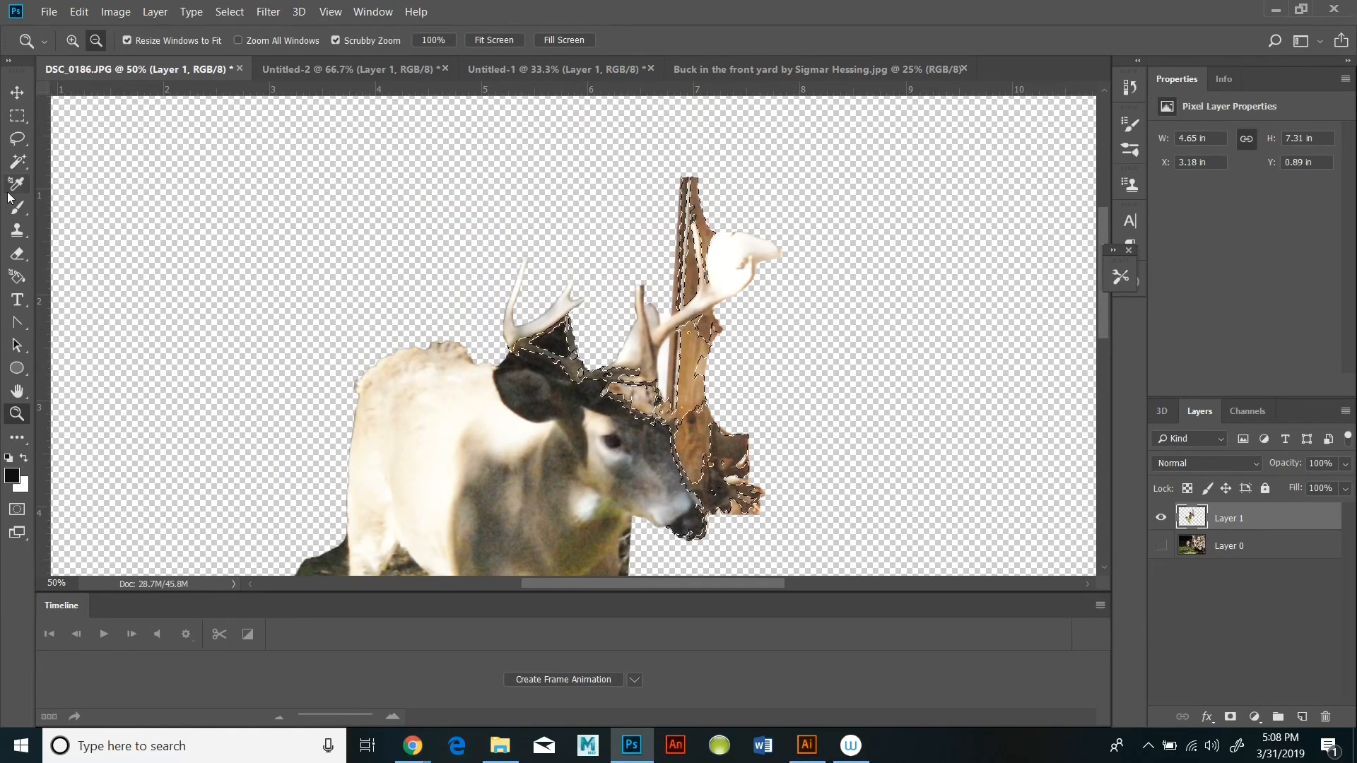
pyautogui.click(17, 254)
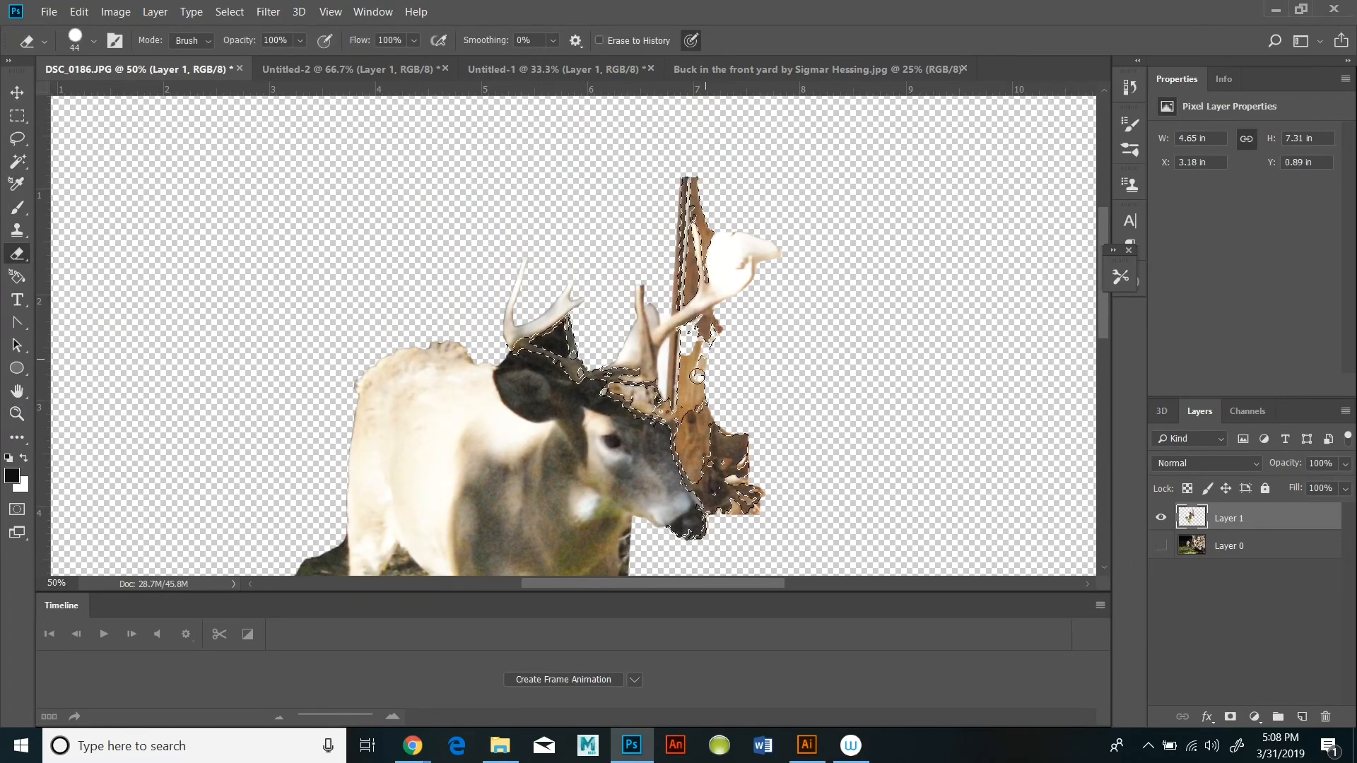
pyautogui.moveTo(697, 376)
pyautogui.mouseDown()
pyautogui.moveTo(685, 437)
pyautogui.moveTo(708, 335)
pyautogui.moveTo(742, 444)
pyautogui.moveTo(732, 474)
pyautogui.moveTo(707, 487)
pyautogui.moveTo(699, 477)
pyautogui.moveTo(706, 498)
pyautogui.moveTo(718, 506)
pyautogui.moveTo(736, 476)
pyautogui.moveTo(762, 515)
pyautogui.moveTo(737, 474)
pyautogui.mouseUp()
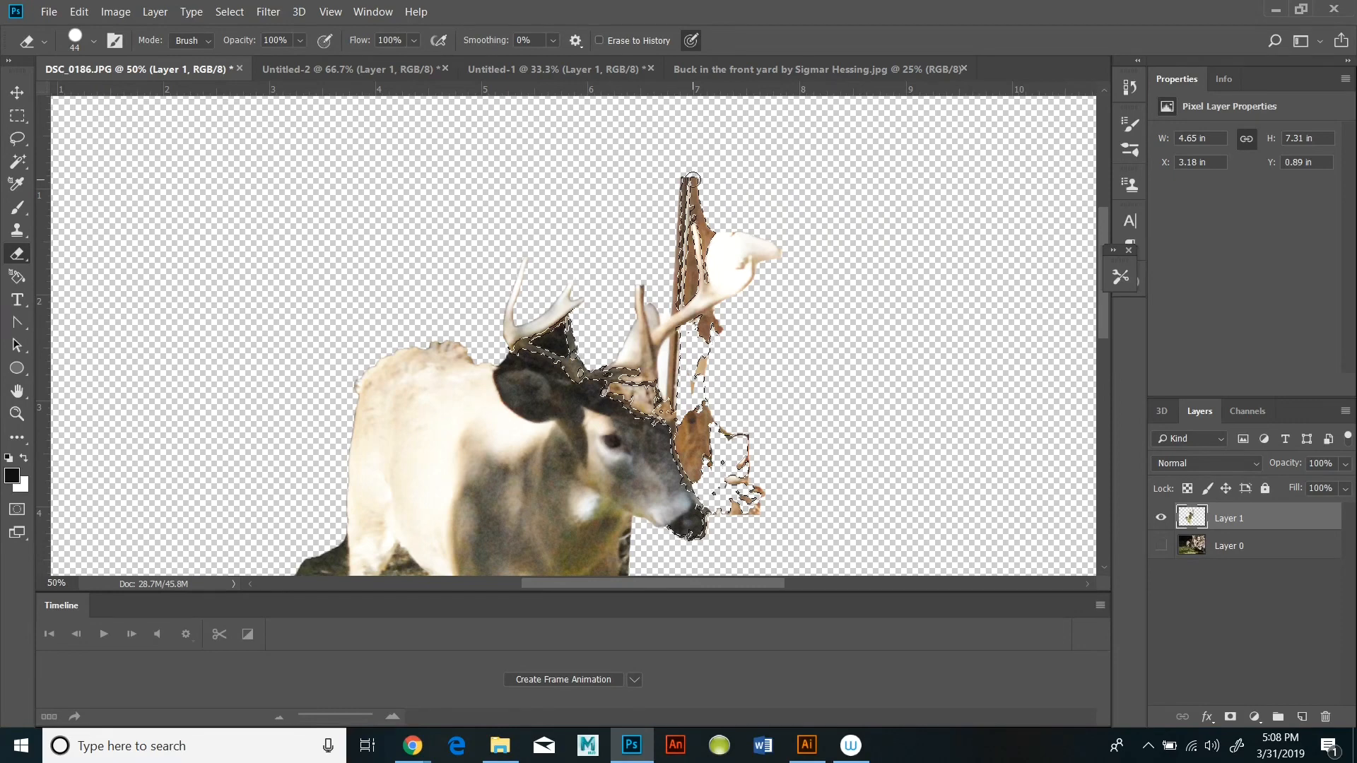
pyautogui.moveTo(692, 178)
pyautogui.mouseDown()
pyautogui.moveTo(689, 291)
pyautogui.moveTo(703, 269)
pyautogui.moveTo(712, 320)
pyautogui.moveTo(679, 240)
pyautogui.mouseUp()
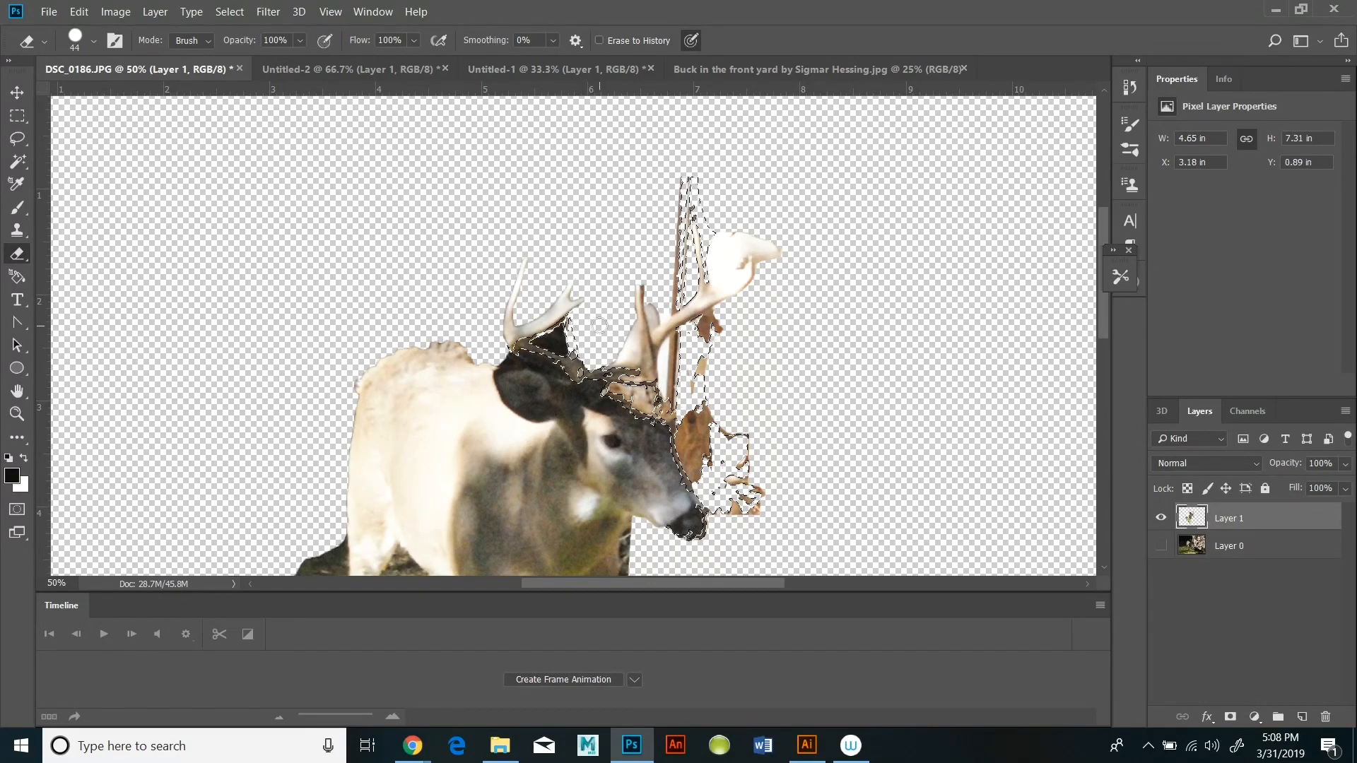
pyautogui.scroll(-3, 615, 308)
pyautogui.scroll(-2, 396, 328)
pyautogui.click(230, 12)
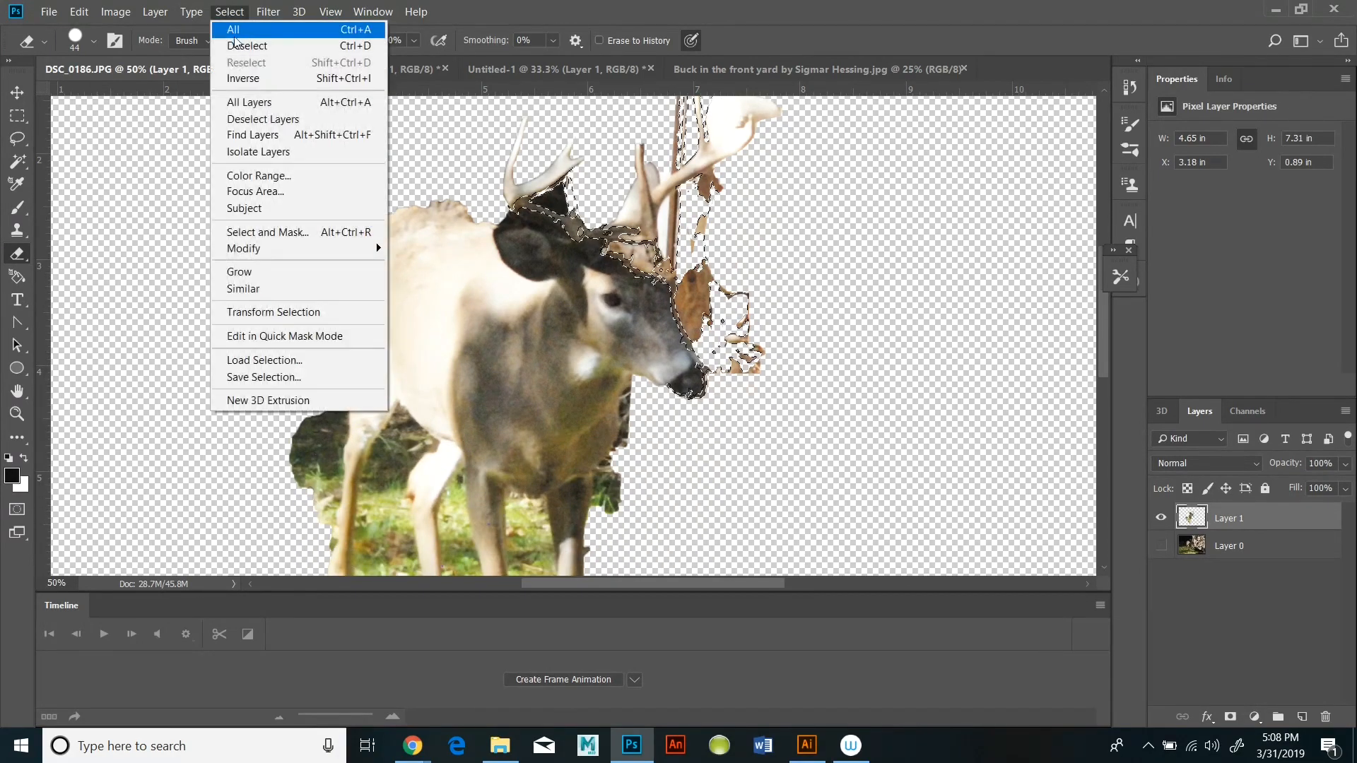
pyautogui.click(244, 39)
# - Select the dark patch between the deer's ear and antler with the Magic Wand, erase it and clear the selection
pyautogui.click(17, 161)
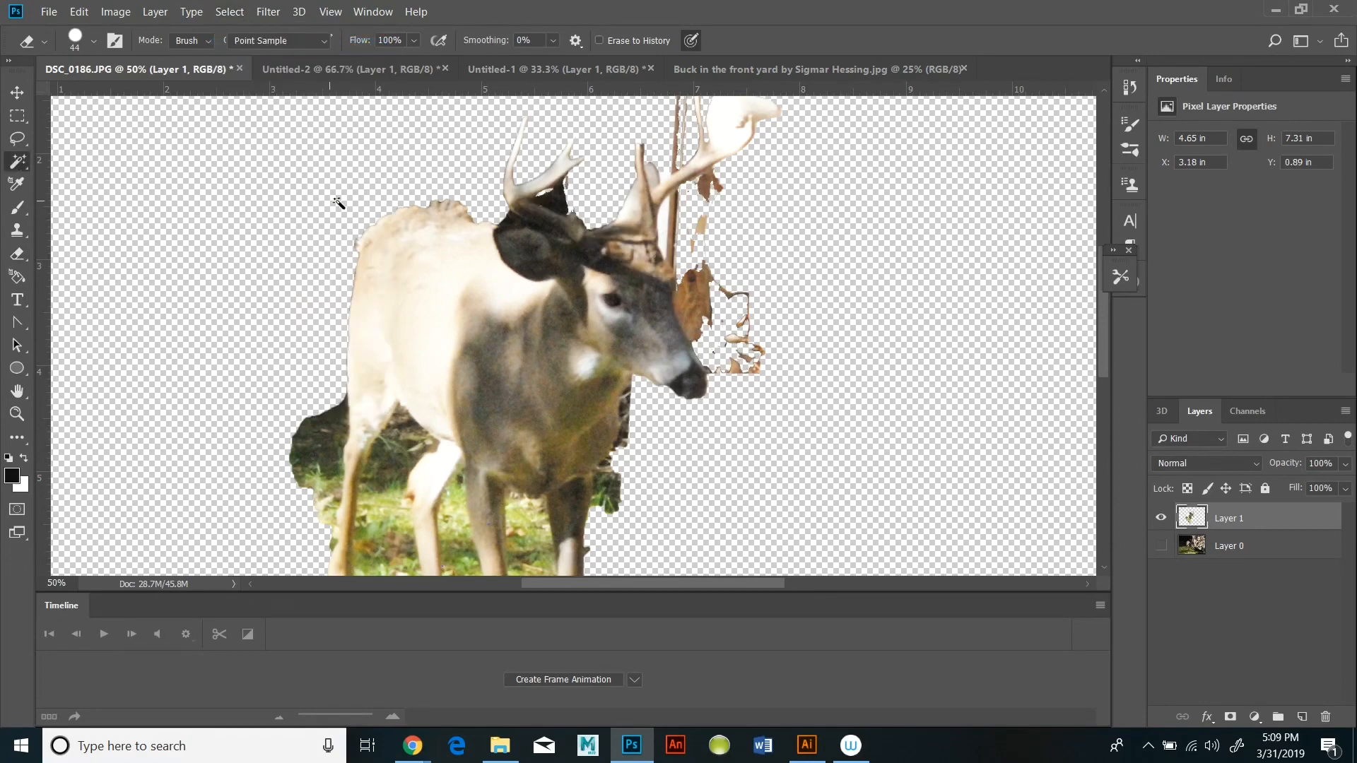
pyautogui.click(558, 202)
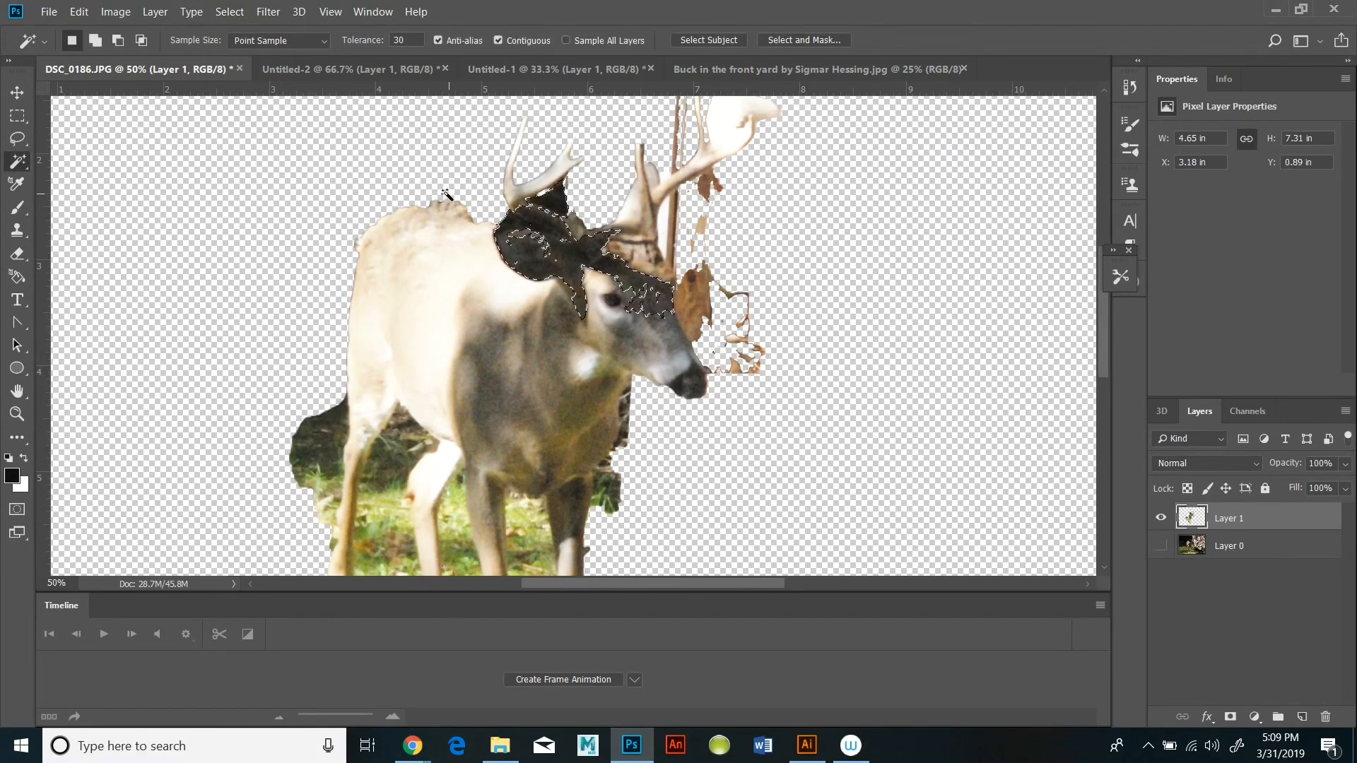
pyautogui.click(17, 253)
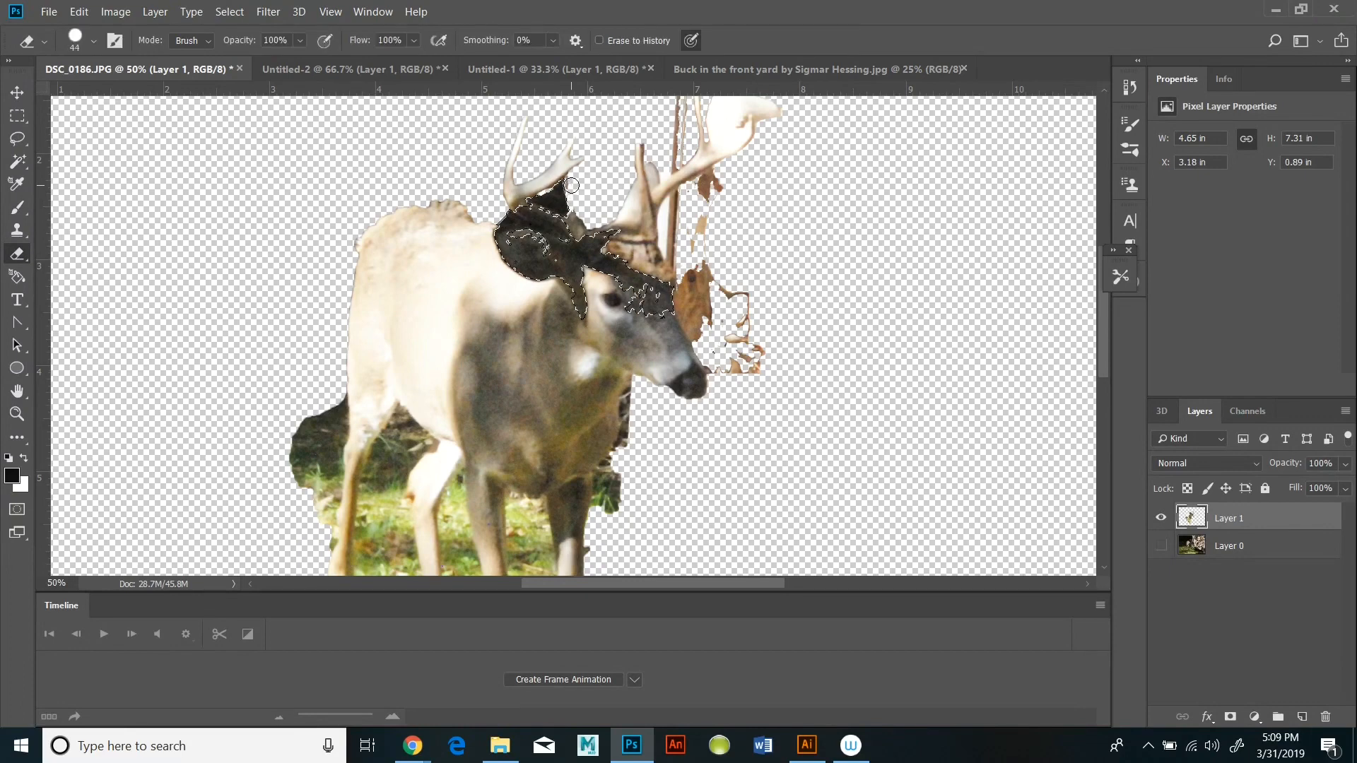
pyautogui.moveTo(552, 198)
pyautogui.mouseDown()
pyautogui.moveTo(558, 209)
pyautogui.moveTo(563, 192)
pyautogui.moveTo(540, 201)
pyautogui.mouseUp()
pyautogui.click(230, 12)
pyautogui.click(268, 45)
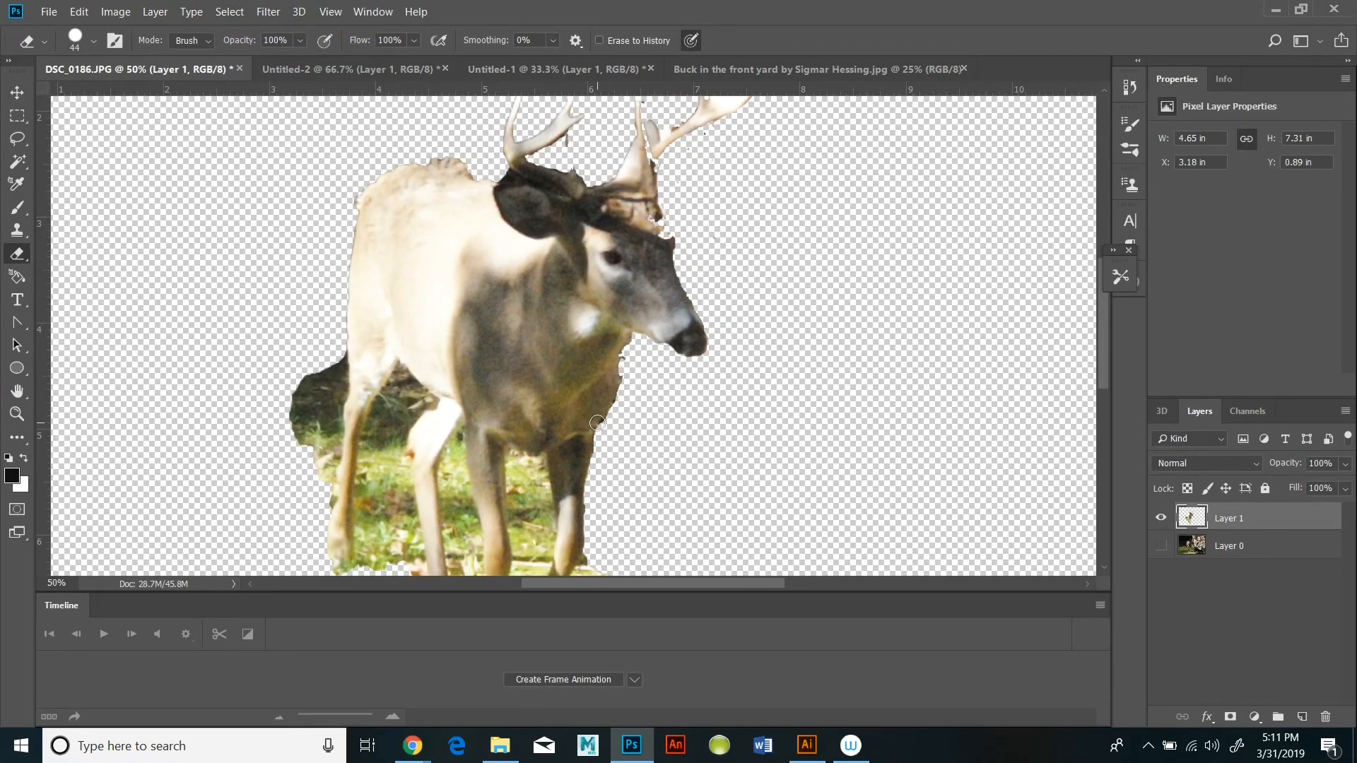
# - Make Layer 0 visible beneath the deer cutout and add a layer mask to Layer 1
pyautogui.scroll(-1, 922, 510)
pyautogui.click(1161, 546)
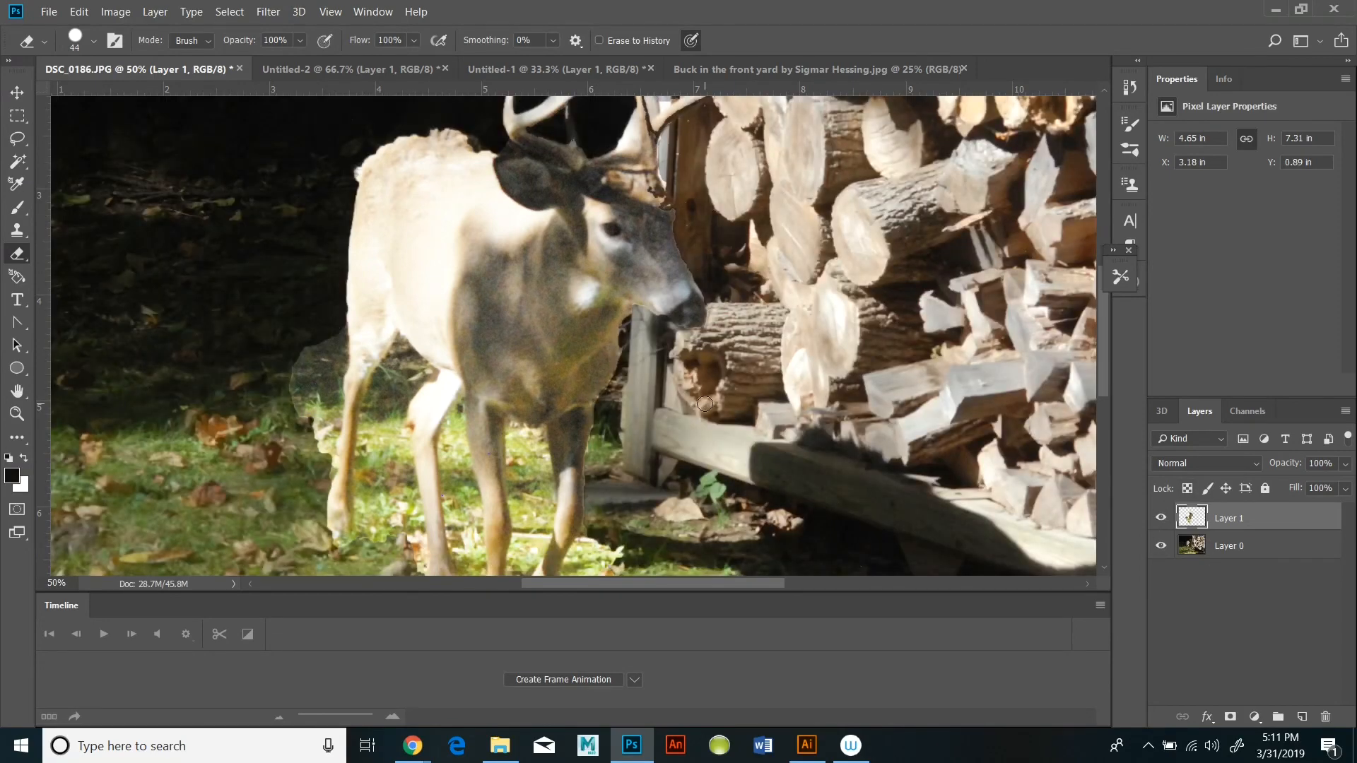
pyautogui.scroll(2, 704, 395)
pyautogui.scroll(-8, 703, 390)
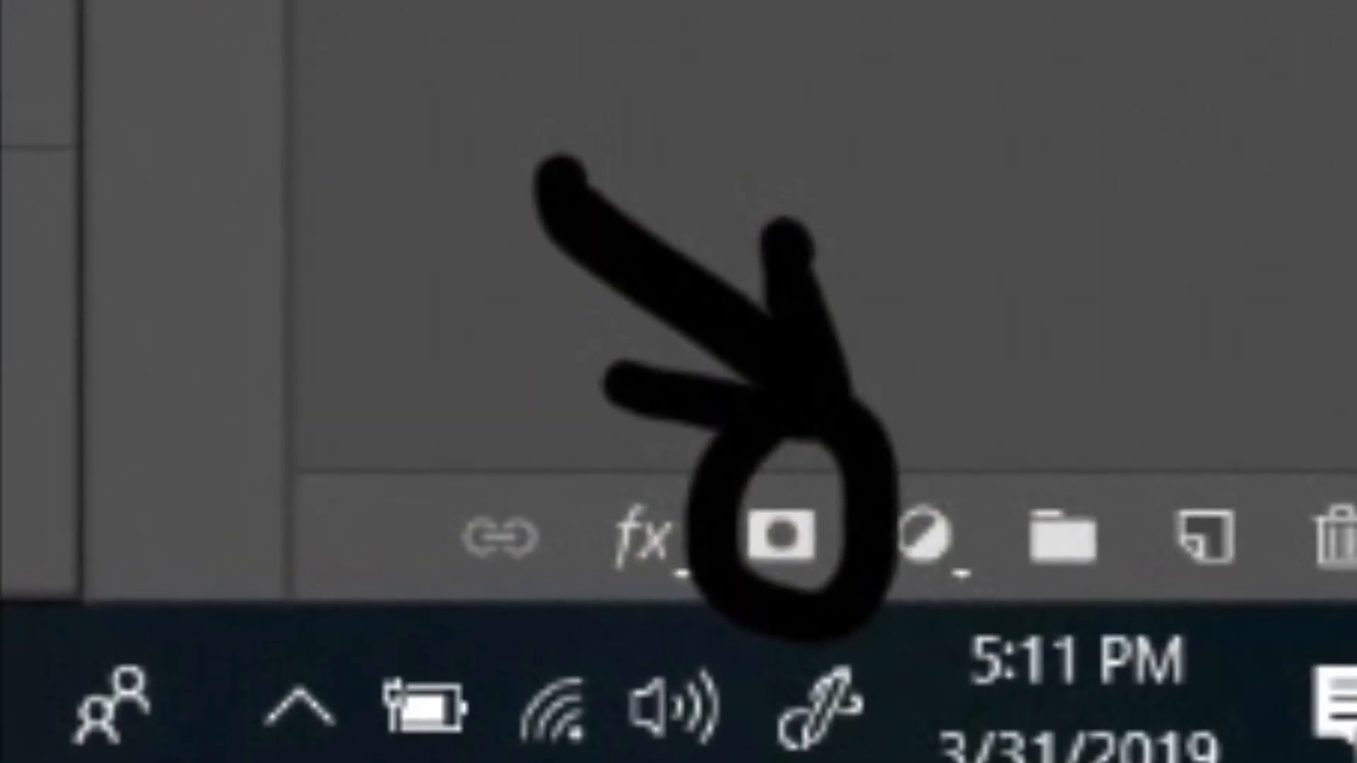
pyautogui.rightClick(1204, 517)
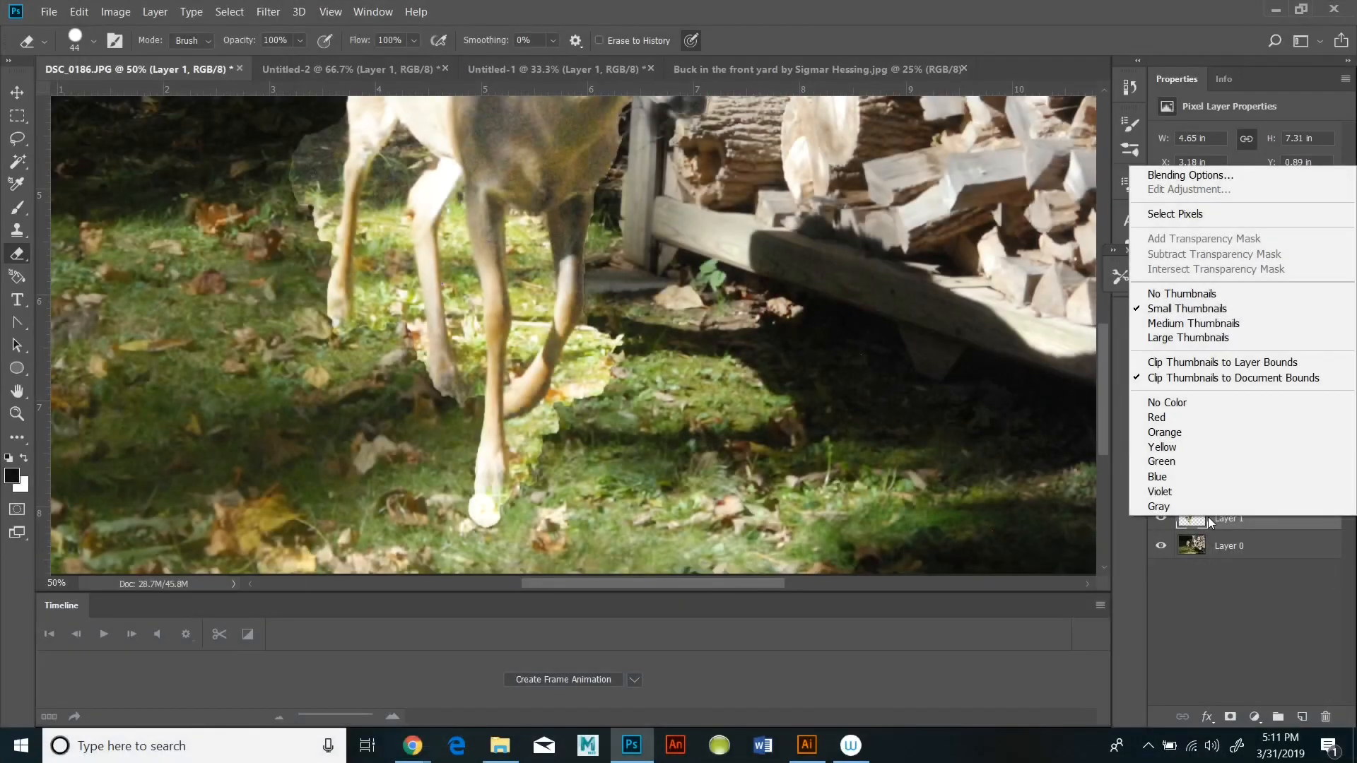
pyautogui.click(1218, 527)
pyautogui.click(1231, 717)
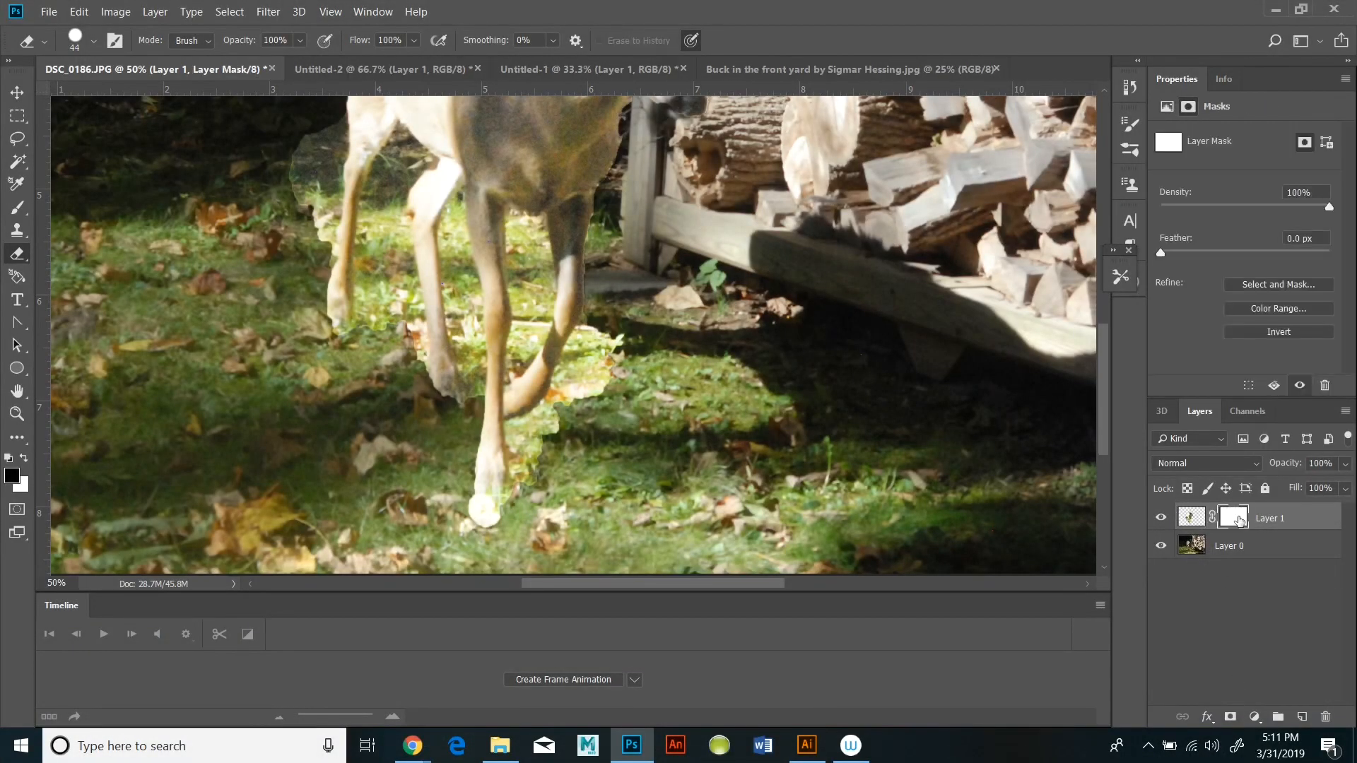
# - Paint black on the Layer 1 mask with the Brush to hide the bright grass around the front hooves
pyautogui.click(17, 208)
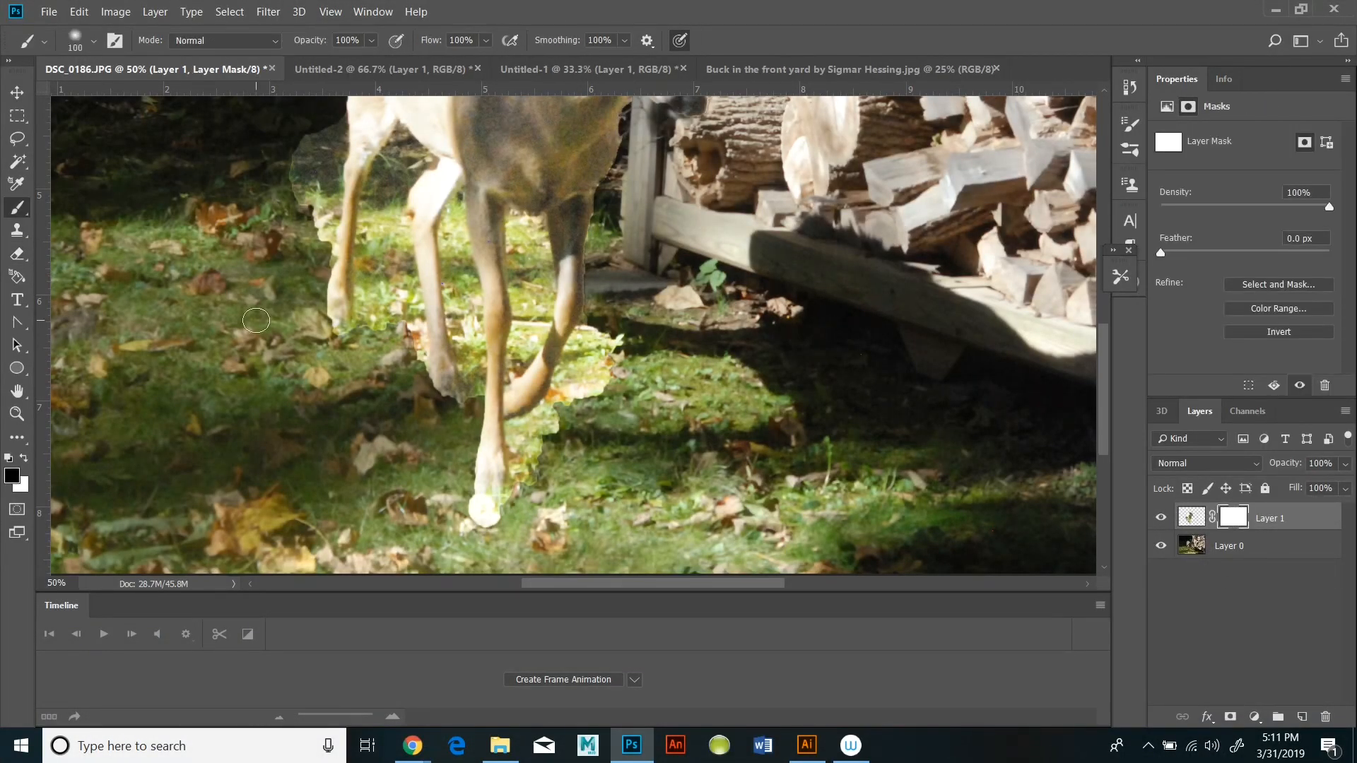
pyautogui.scroll(2, 239, 316)
pyautogui.scroll(1, 239, 316)
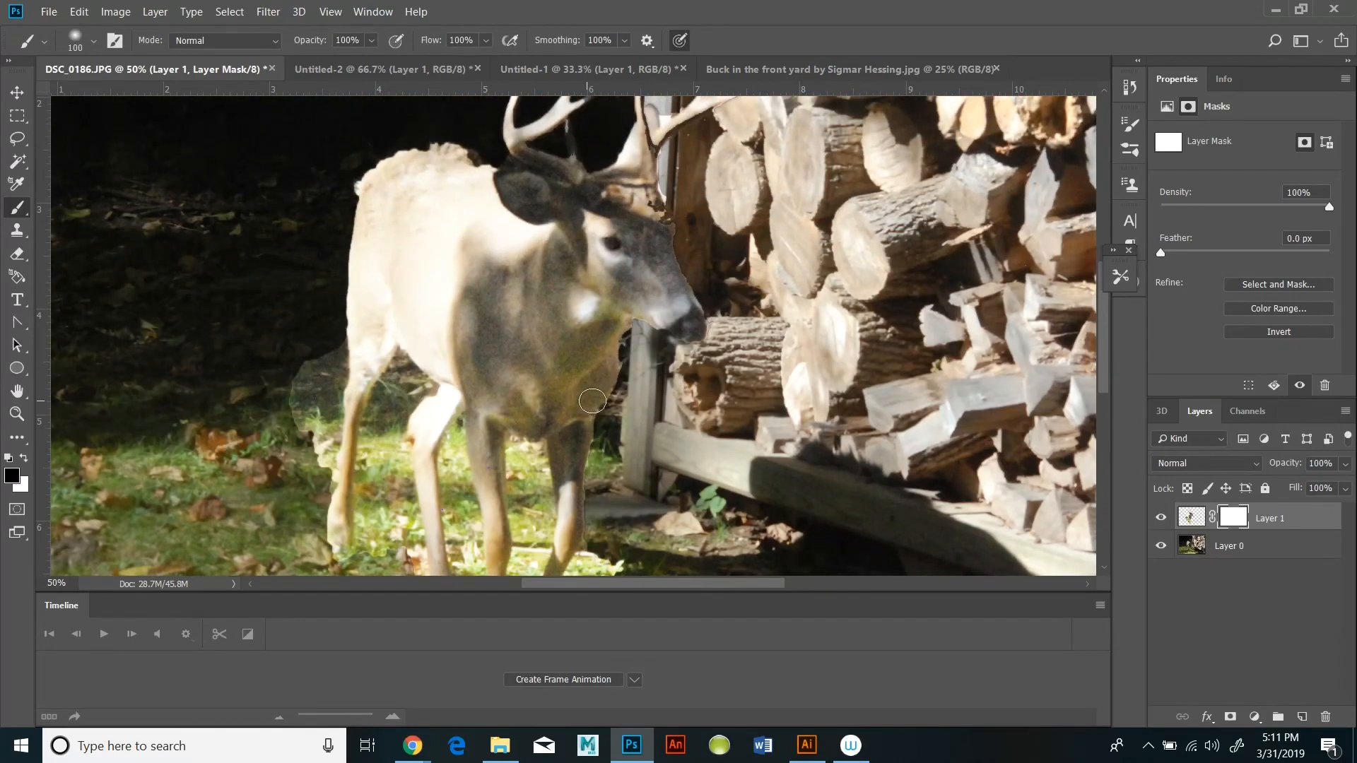
pyautogui.scroll(-2, 592, 401)
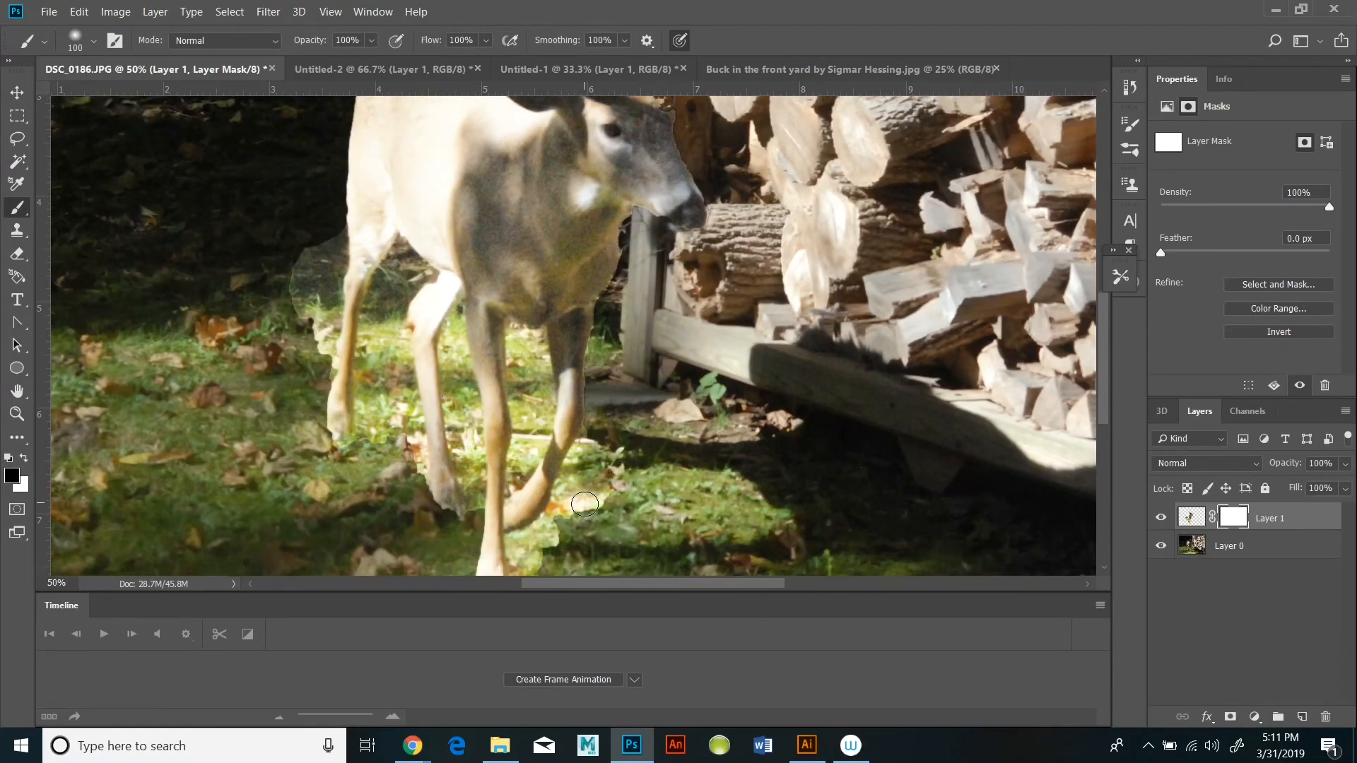
pyautogui.moveTo(584, 505); pyautogui.dragTo(587, 532)
pyautogui.moveTo(594, 436); pyautogui.dragTo(532, 560)
pyautogui.scroll(-1, 534, 529)
pyautogui.moveTo(531, 479)
pyautogui.mouseDown()
pyautogui.moveTo(515, 574)
pyautogui.moveTo(482, 556)
pyautogui.mouseUp()
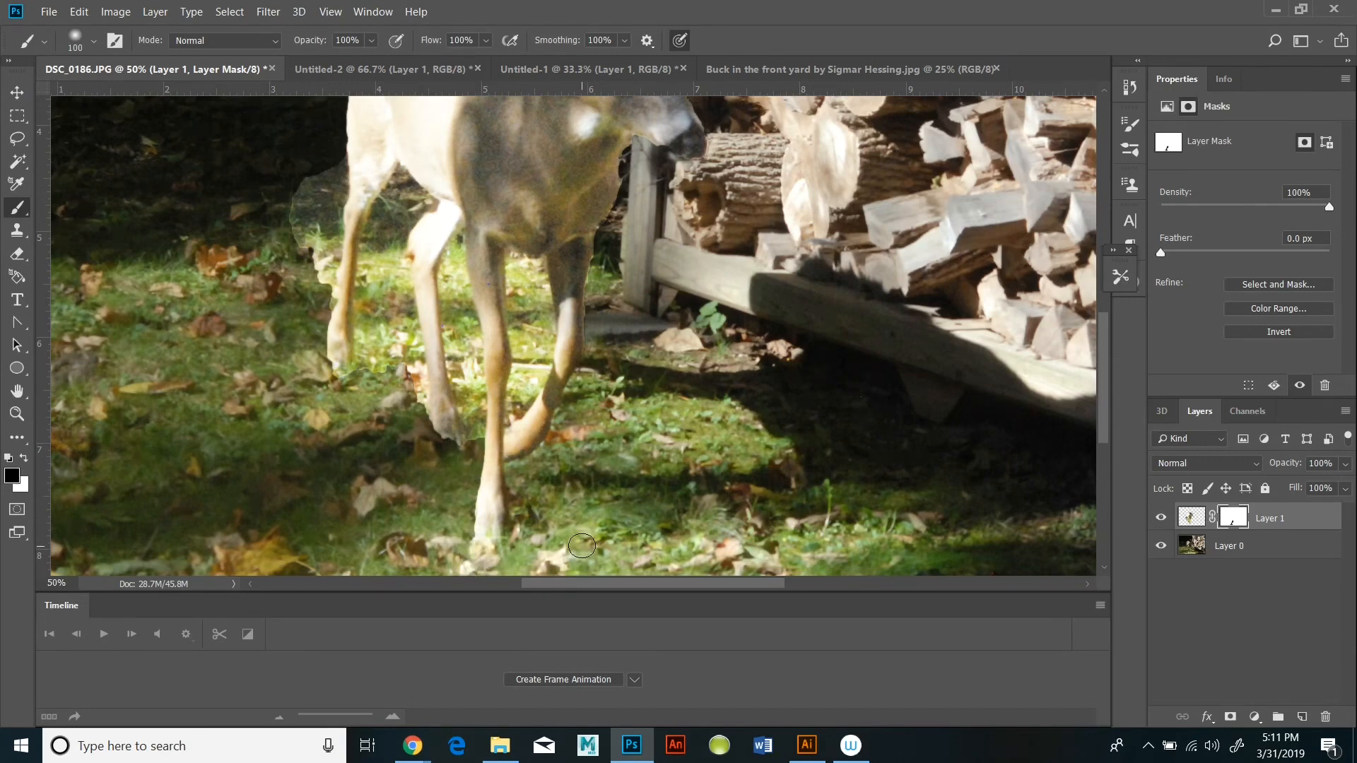
# - Mask the leftover halo along the outer front leg and the front edge of the deer's face
pyautogui.scroll(2, 602, 444)
pyautogui.moveTo(623, 230); pyautogui.dragTo(591, 470)
pyautogui.scroll(4, 723, 234)
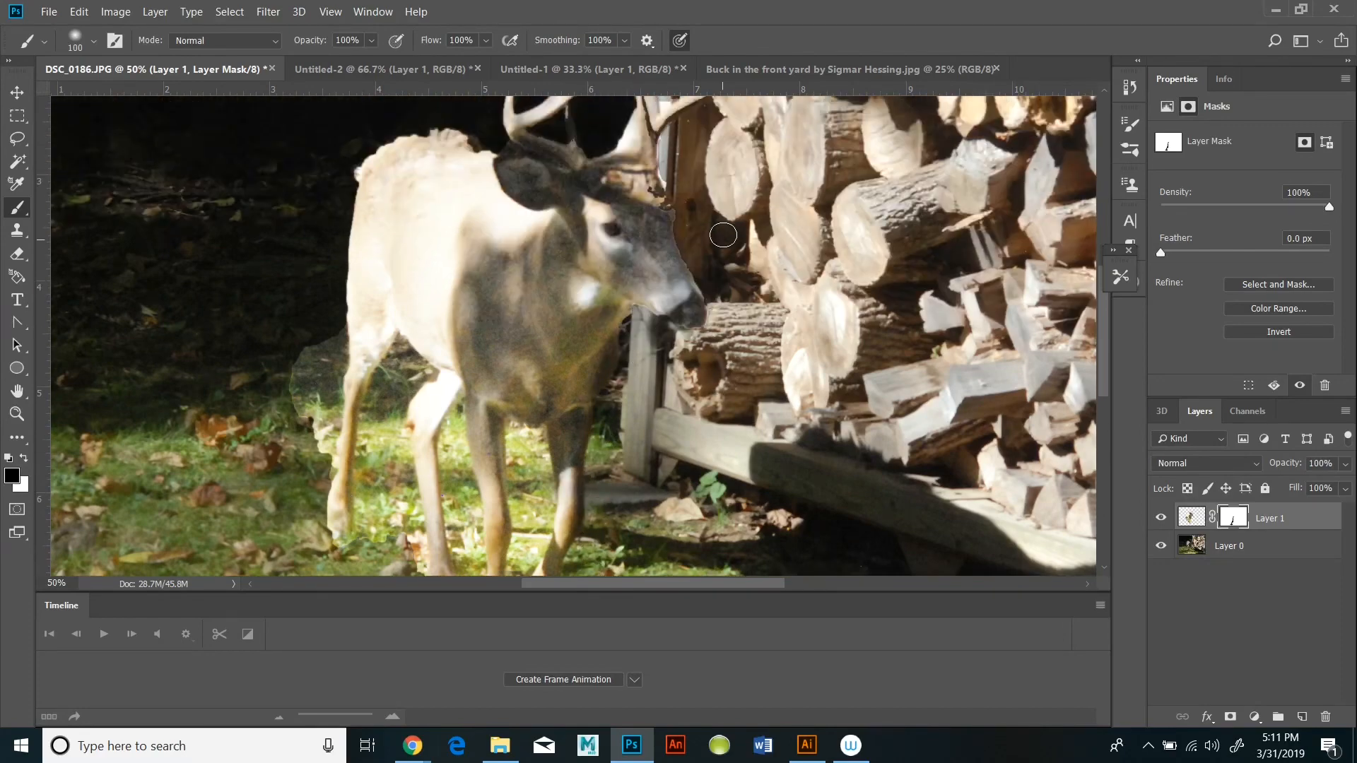
pyautogui.moveTo(667, 162); pyautogui.dragTo(715, 313)
# - Brush black on the mask around the antler in front of the woodpile to blend its edges
pyautogui.scroll(6, 760, 374)
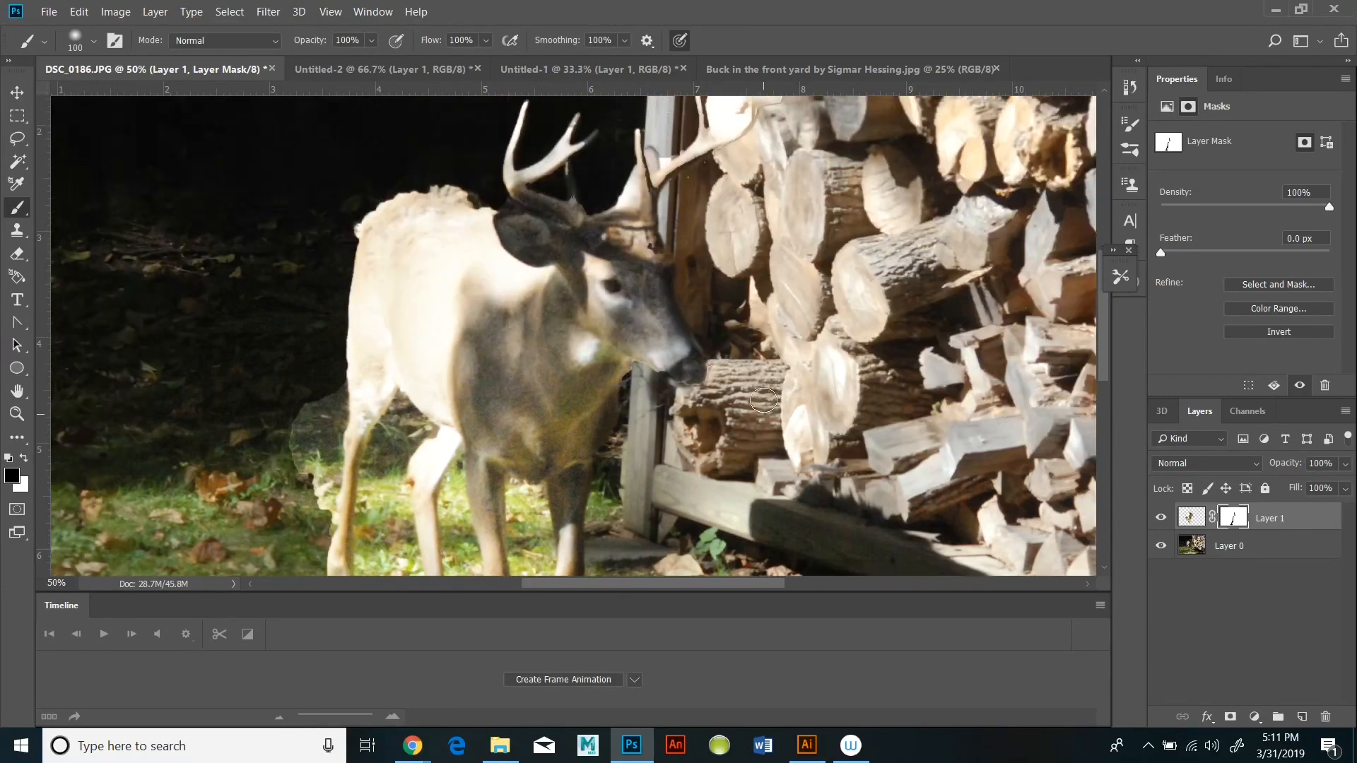
pyautogui.moveTo(770, 190)
pyautogui.mouseDown()
pyautogui.moveTo(755, 250)
pyautogui.moveTo(701, 280)
pyautogui.mouseUp()
pyautogui.moveTo(743, 197)
pyautogui.mouseDown()
pyautogui.moveTo(719, 231)
pyautogui.moveTo(712, 181)
pyautogui.moveTo(716, 220)
pyautogui.mouseUp()
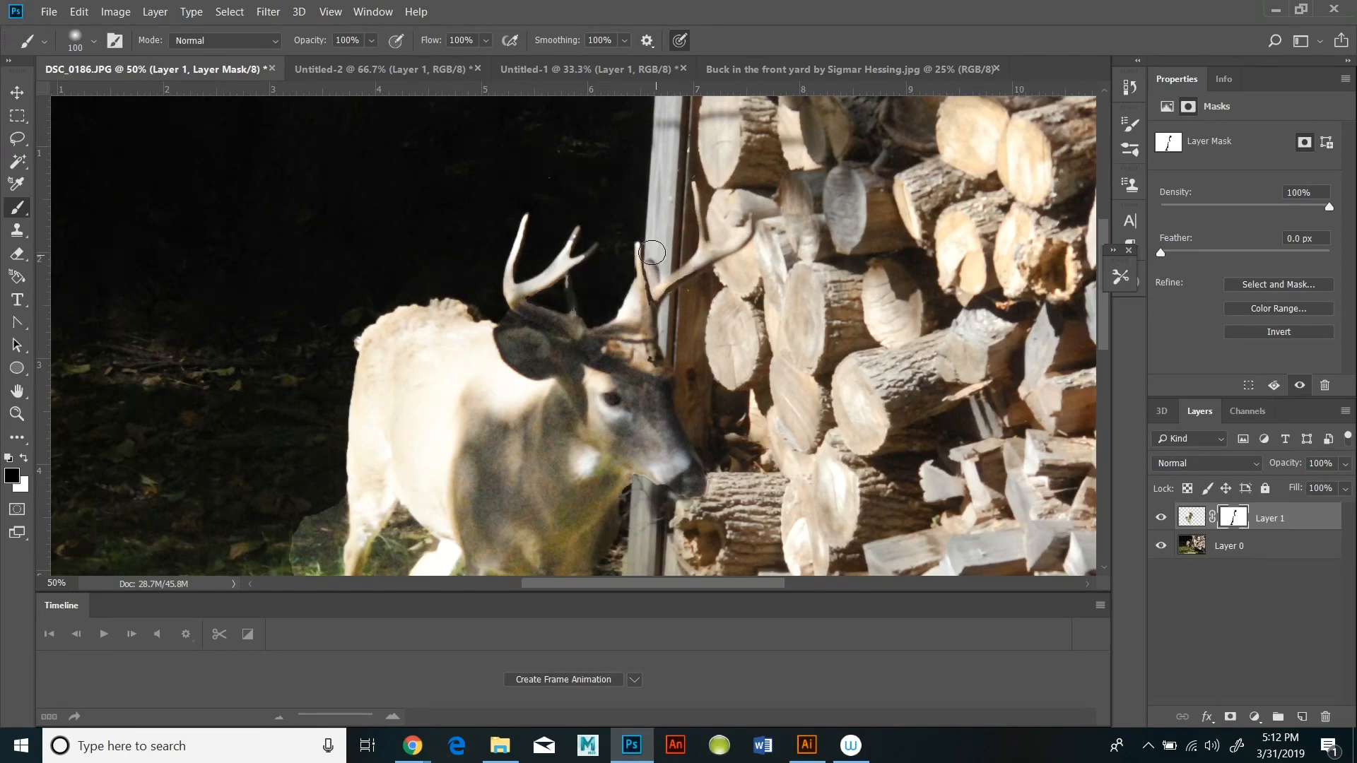
pyautogui.moveTo(651, 252)
pyautogui.mouseDown()
pyautogui.moveTo(625, 260)
pyautogui.moveTo(624, 315)
pyautogui.moveTo(623, 264)
pyautogui.mouseUp()
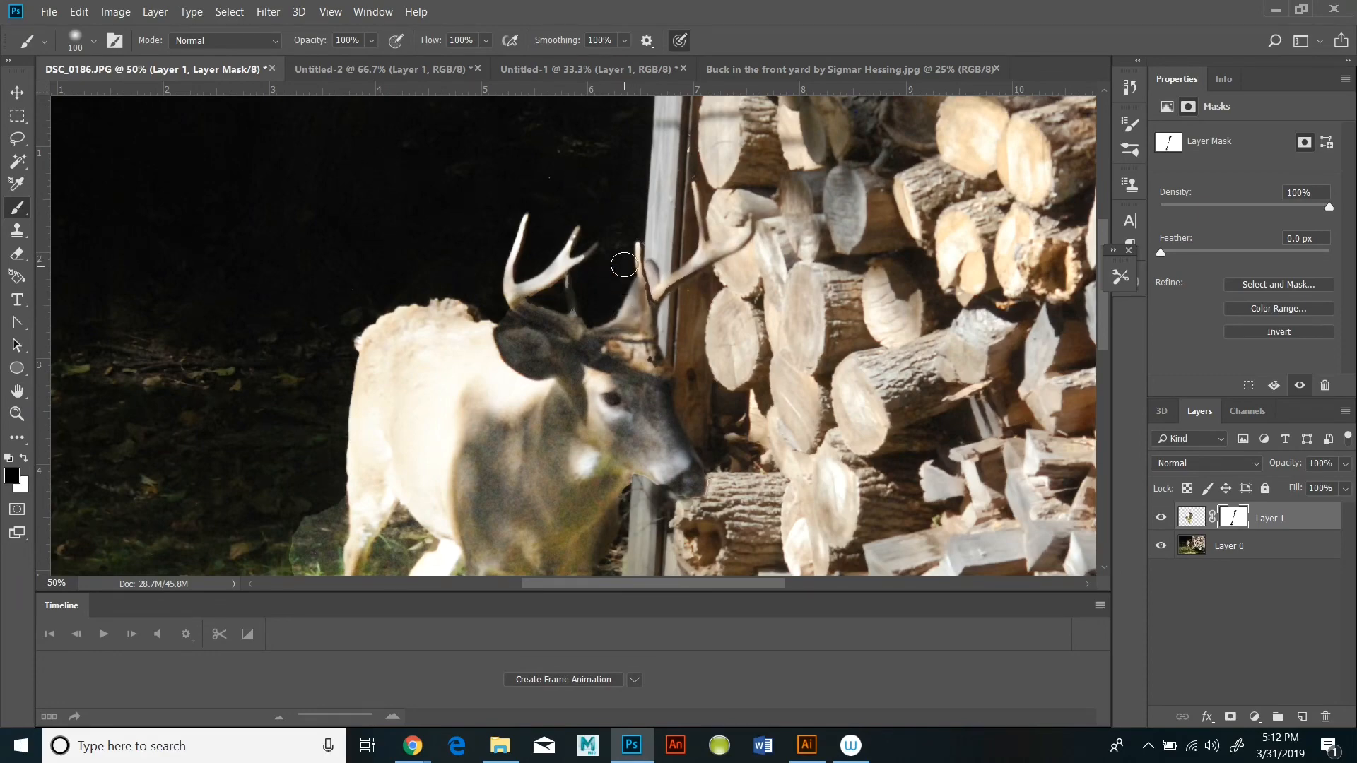
# - Soften the cutout edge along the deer's back and around the base of the antler with black on the mask
pyautogui.scroll(-3, 621, 274)
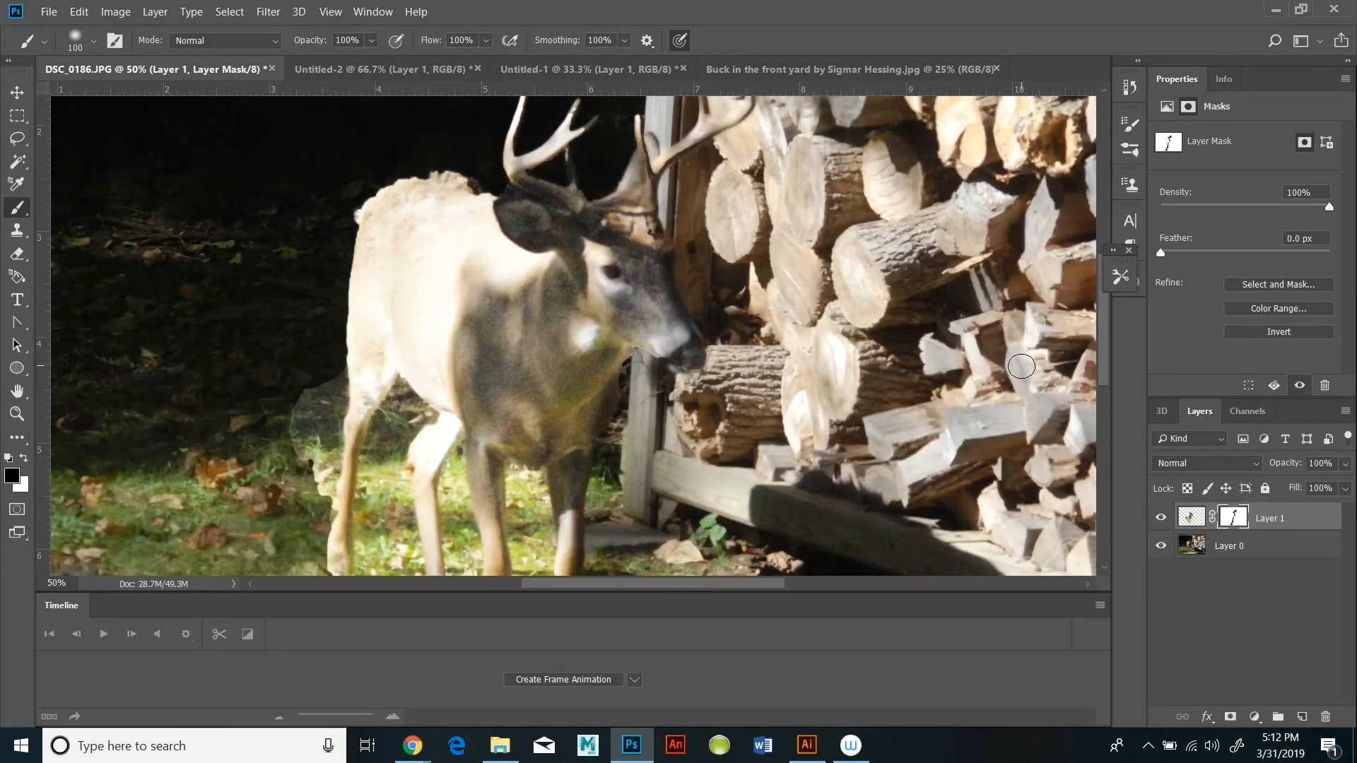
pyautogui.scroll(-1, 1022, 366)
pyautogui.scroll(2, 1004, 380)
pyautogui.moveTo(476, 204)
pyautogui.mouseDown()
pyautogui.moveTo(371, 217)
pyautogui.moveTo(342, 251)
pyautogui.moveTo(259, 282)
pyautogui.mouseUp()
pyautogui.scroll(3, 455, 142)
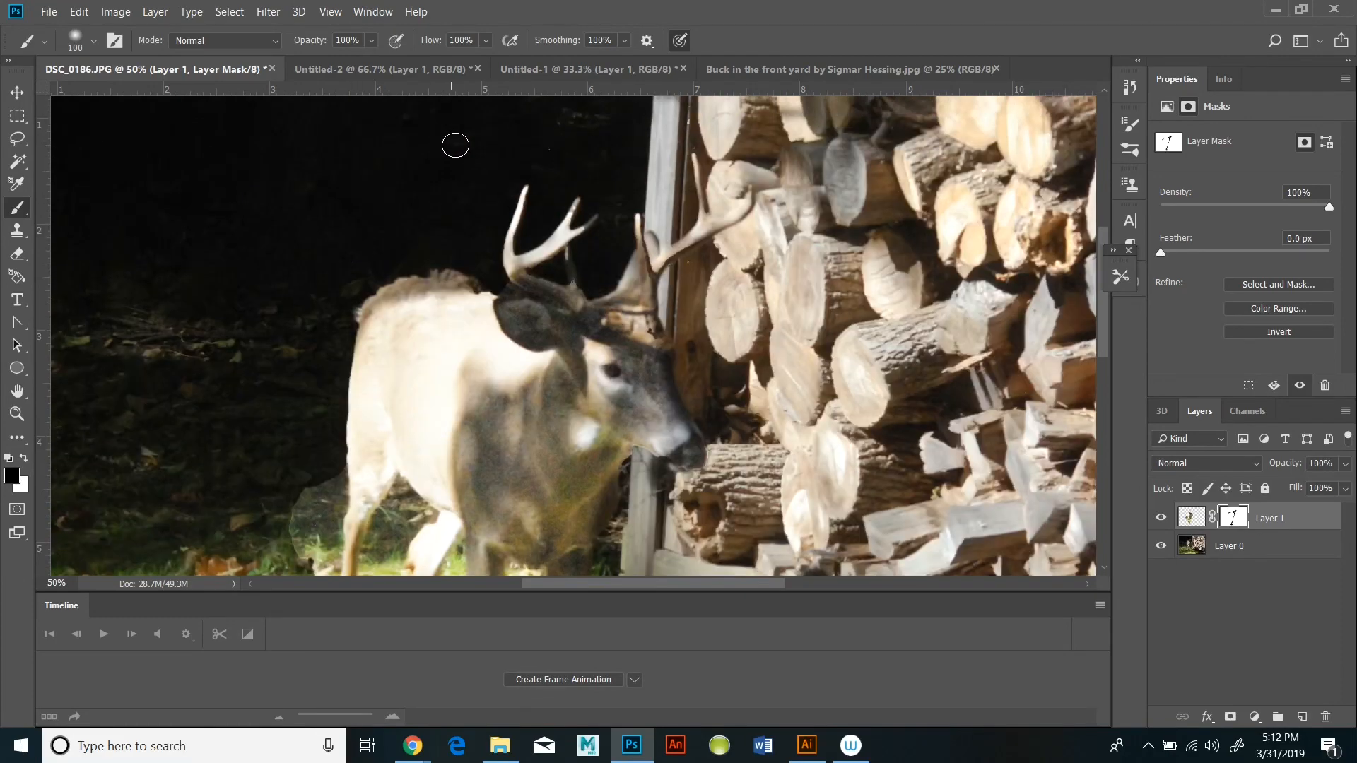
pyautogui.scroll(-1, 594, 254)
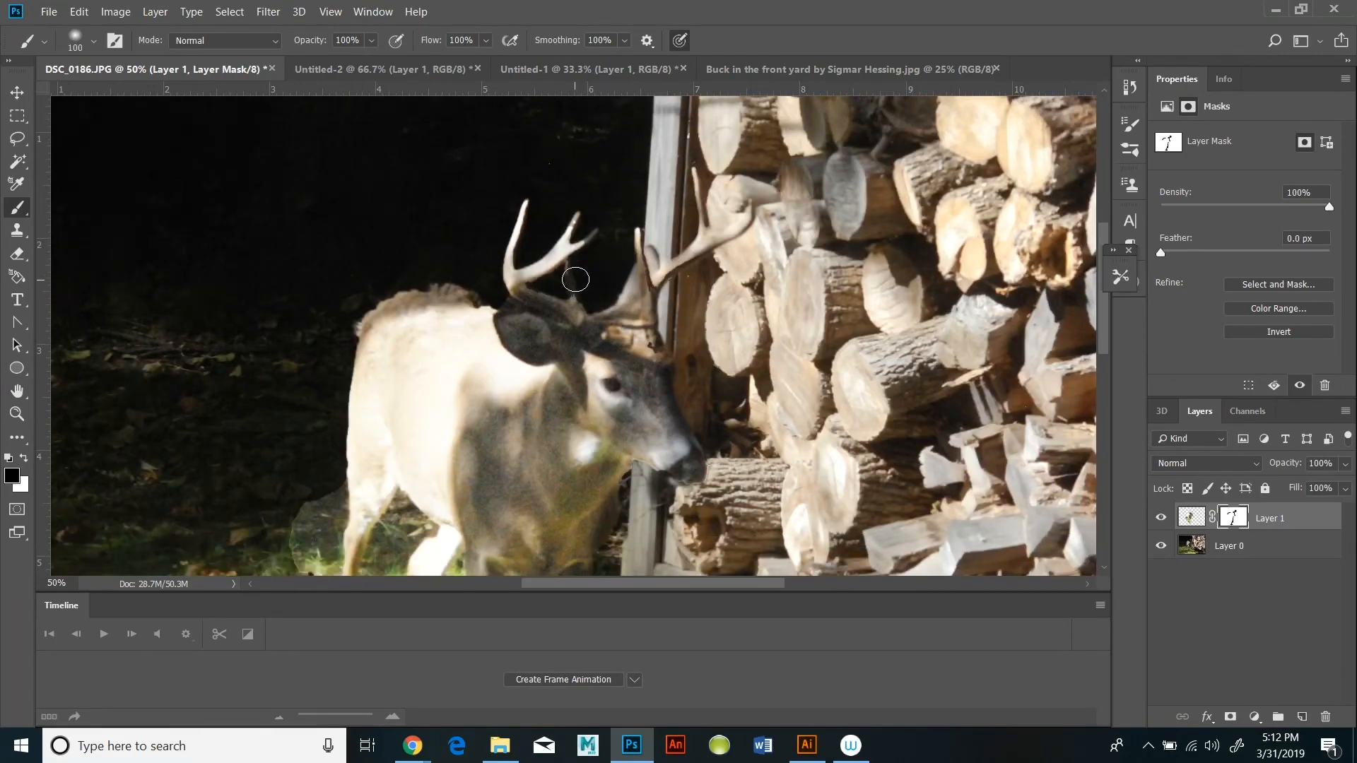
pyautogui.moveTo(646, 247); pyautogui.dragTo(652, 286)
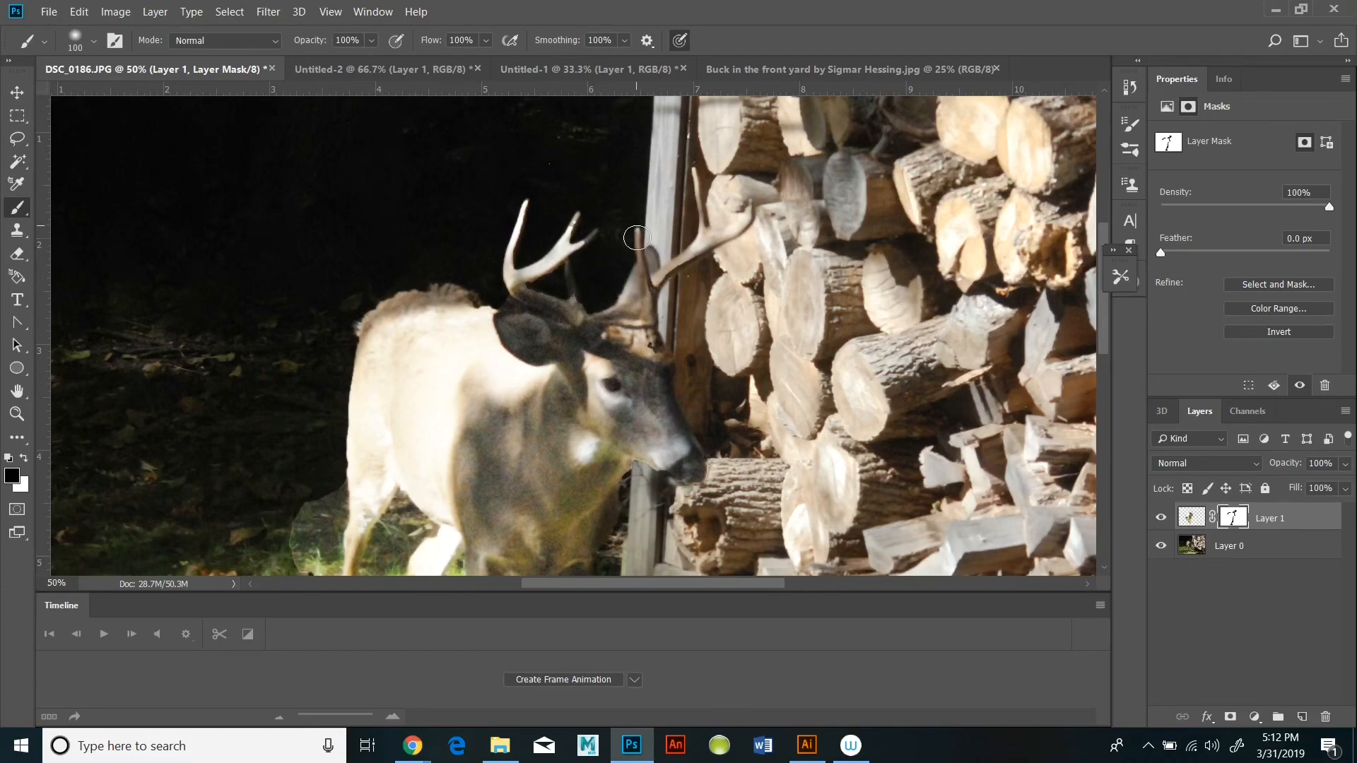
# - Mask out the bright grass and dark background patch around the deer's hind legs
pyautogui.scroll(-5, 637, 237)
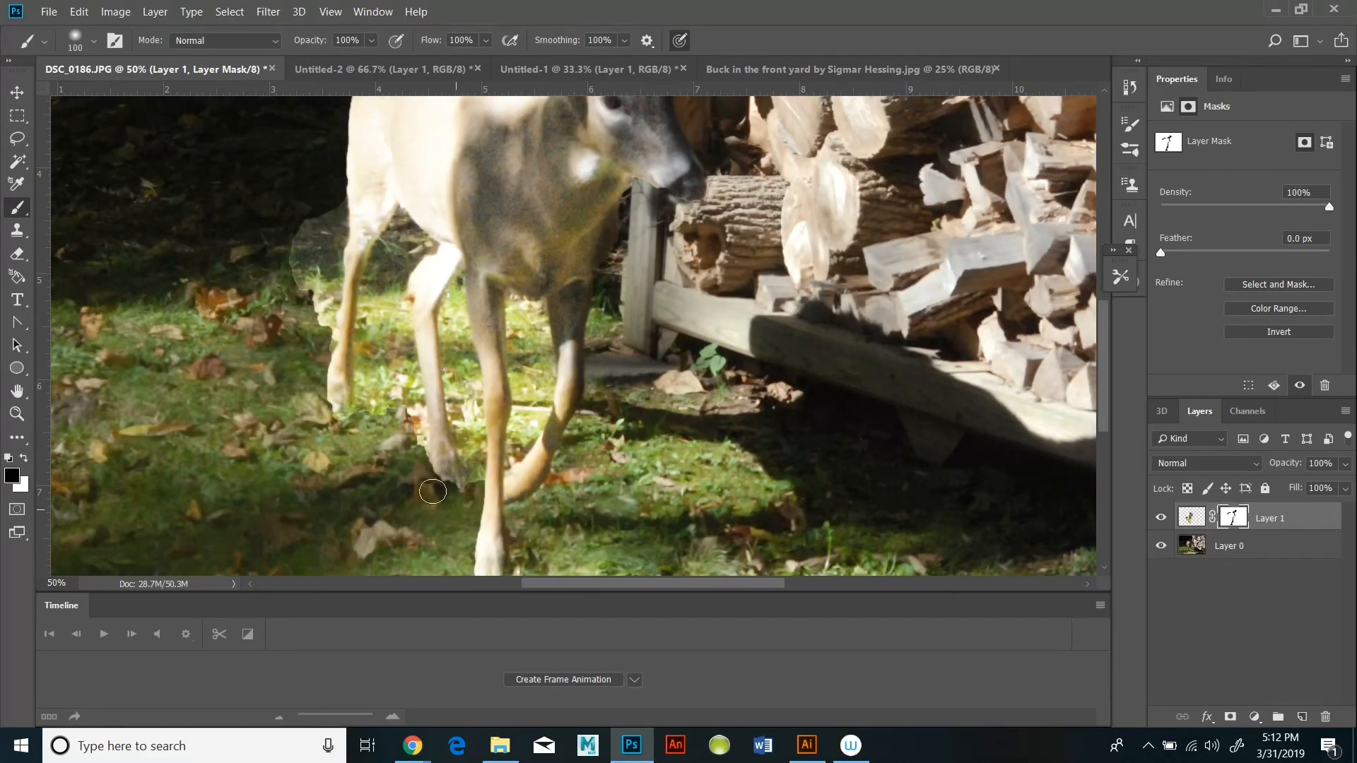
pyautogui.moveTo(414, 448); pyautogui.dragTo(458, 518)
pyautogui.moveTo(396, 367)
pyautogui.mouseDown()
pyautogui.moveTo(409, 444)
pyautogui.moveTo(378, 310)
pyautogui.moveTo(376, 502)
pyautogui.moveTo(380, 309)
pyautogui.moveTo(401, 410)
pyautogui.mouseUp()
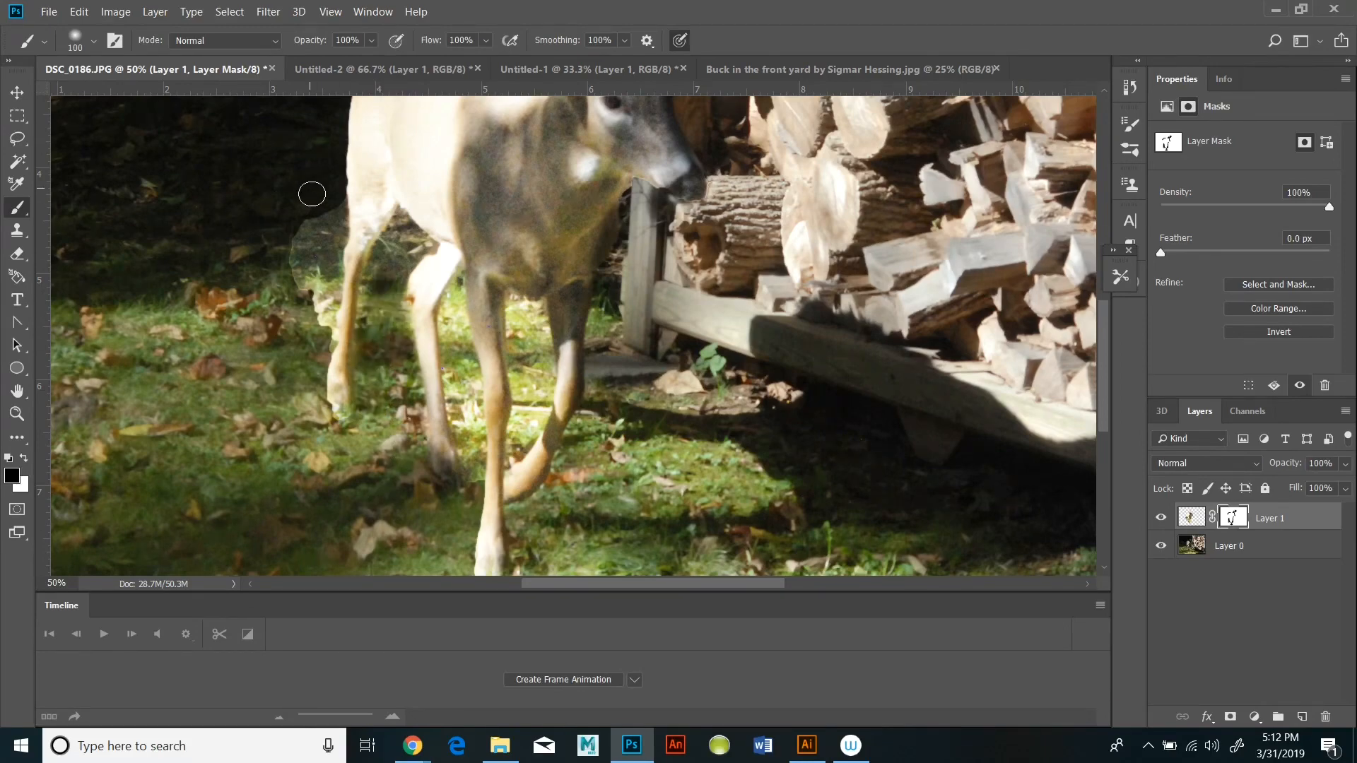
pyautogui.moveTo(312, 193)
pyautogui.mouseDown()
pyautogui.moveTo(318, 309)
pyautogui.moveTo(312, 197)
pyautogui.moveTo(300, 336)
pyautogui.moveTo(323, 216)
pyautogui.moveTo(321, 363)
pyautogui.moveTo(314, 336)
pyautogui.mouseUp()
pyautogui.moveTo(422, 246)
pyautogui.mouseDown()
pyautogui.moveTo(394, 332)
pyautogui.moveTo(401, 370)
pyautogui.mouseUp()
pyautogui.moveTo(395, 239)
pyautogui.mouseDown()
pyautogui.moveTo(399, 224)
pyautogui.moveTo(367, 342)
pyautogui.moveTo(368, 495)
pyautogui.mouseUp()
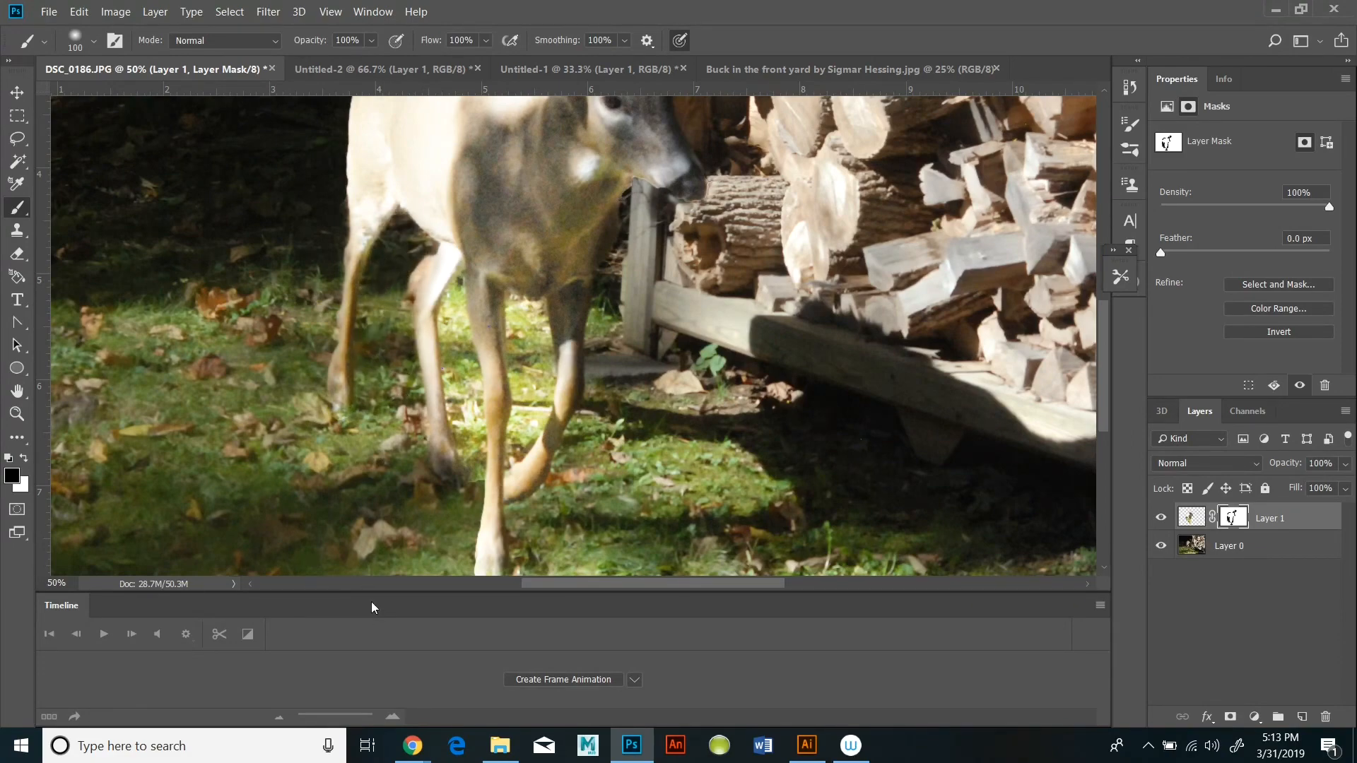
# - Reduce the brush size to 56 px and mask the bright grass between the hind leg and the front leg
pyautogui.hscroll(-2, 373, 584)
pyautogui.scroll(1, 394, 485)
pyautogui.scroll(-3, 394, 484)
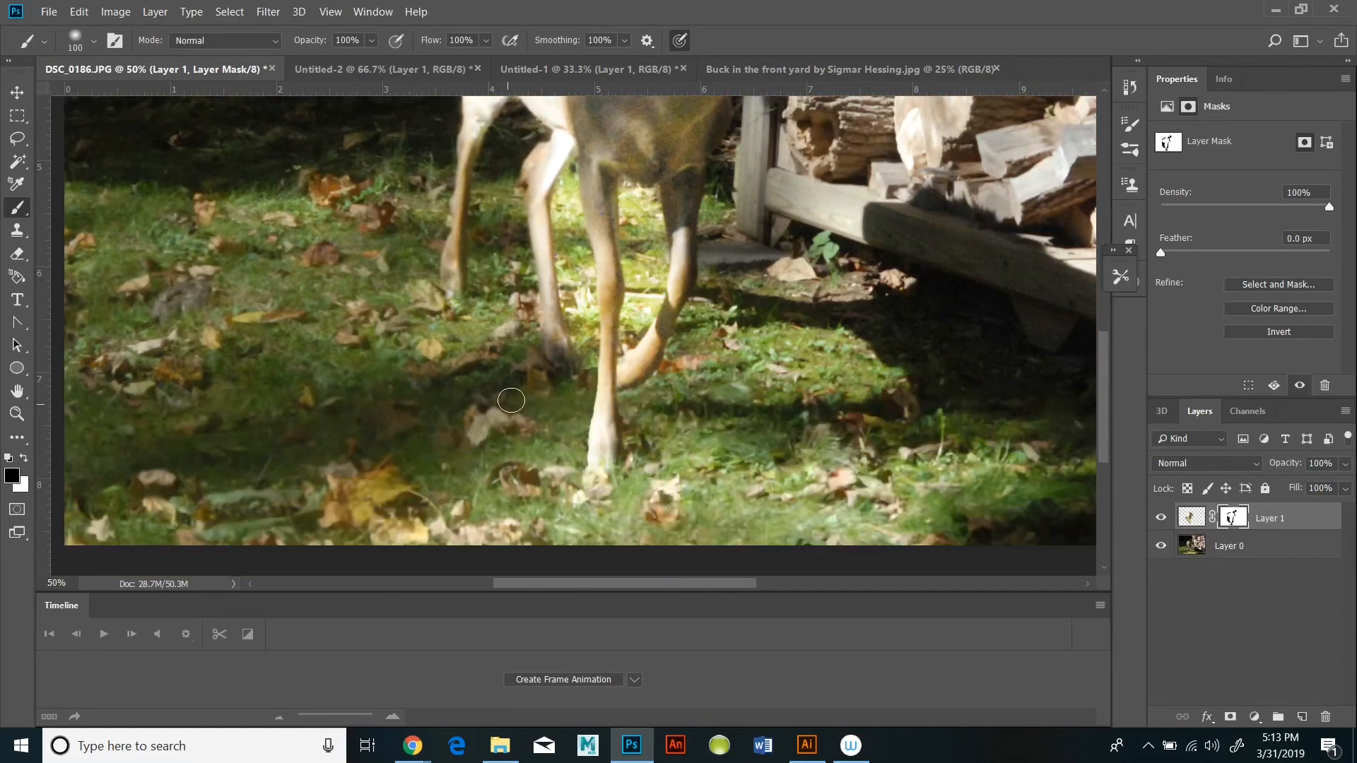
pyautogui.moveTo(584, 285); pyautogui.dragTo(586, 342)
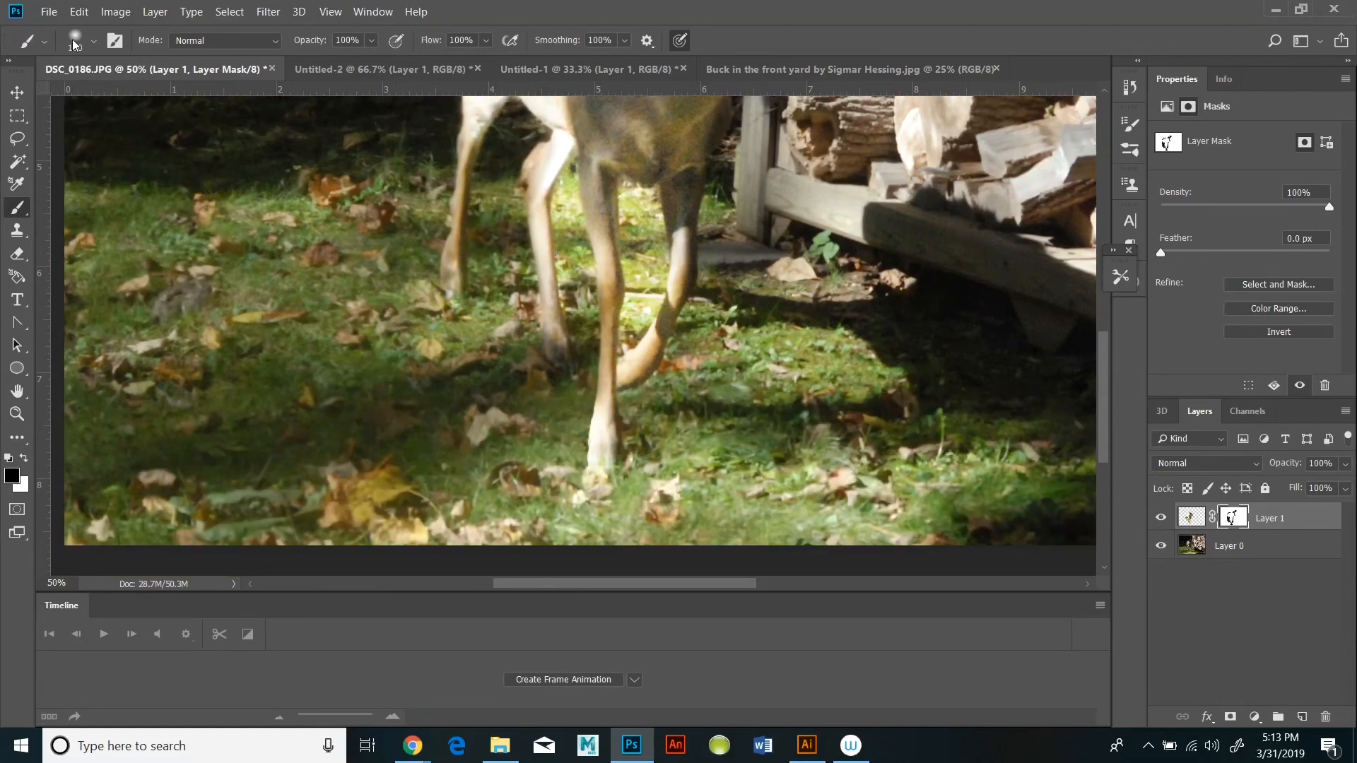
pyautogui.click(94, 41)
pyautogui.moveTo(158, 97); pyautogui.dragTo(130, 98)
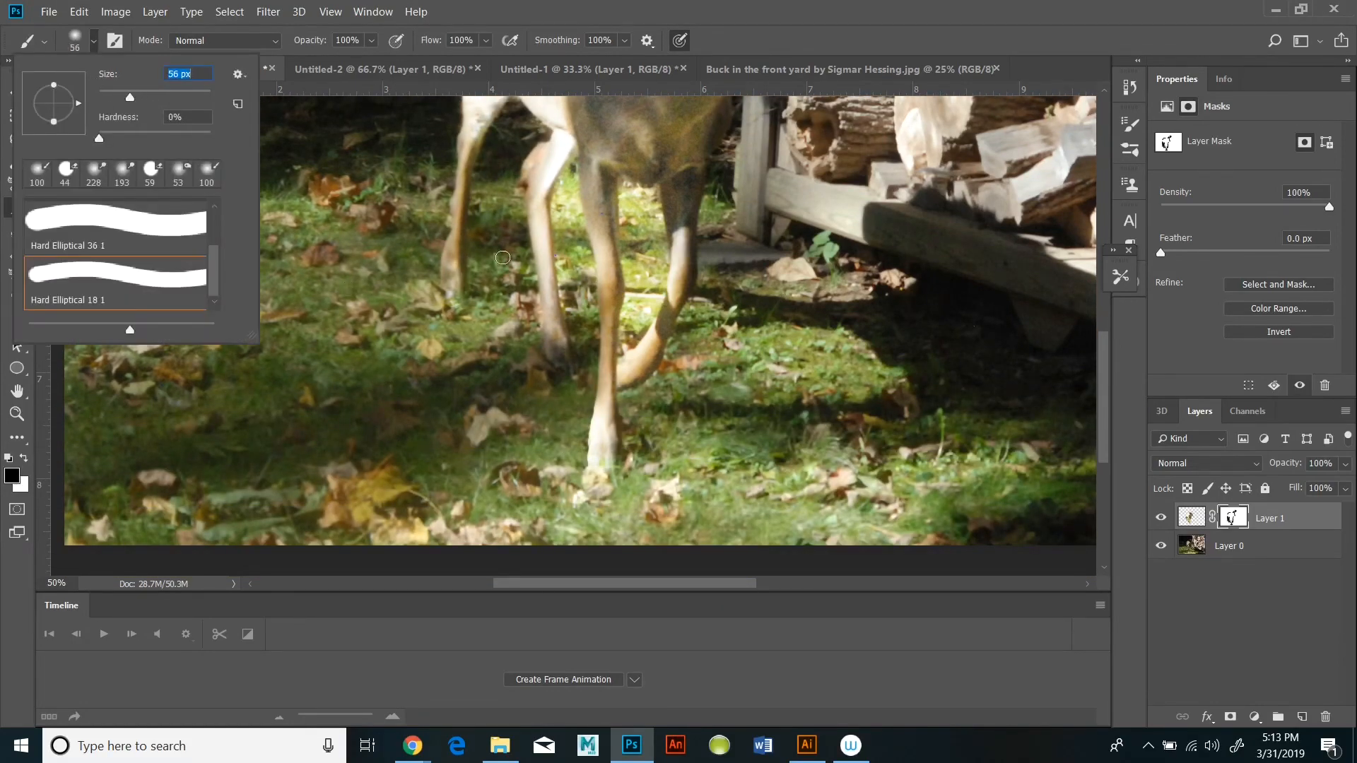
pyautogui.click(403, 268)
pyautogui.moveTo(581, 227); pyautogui.dragTo(578, 333)
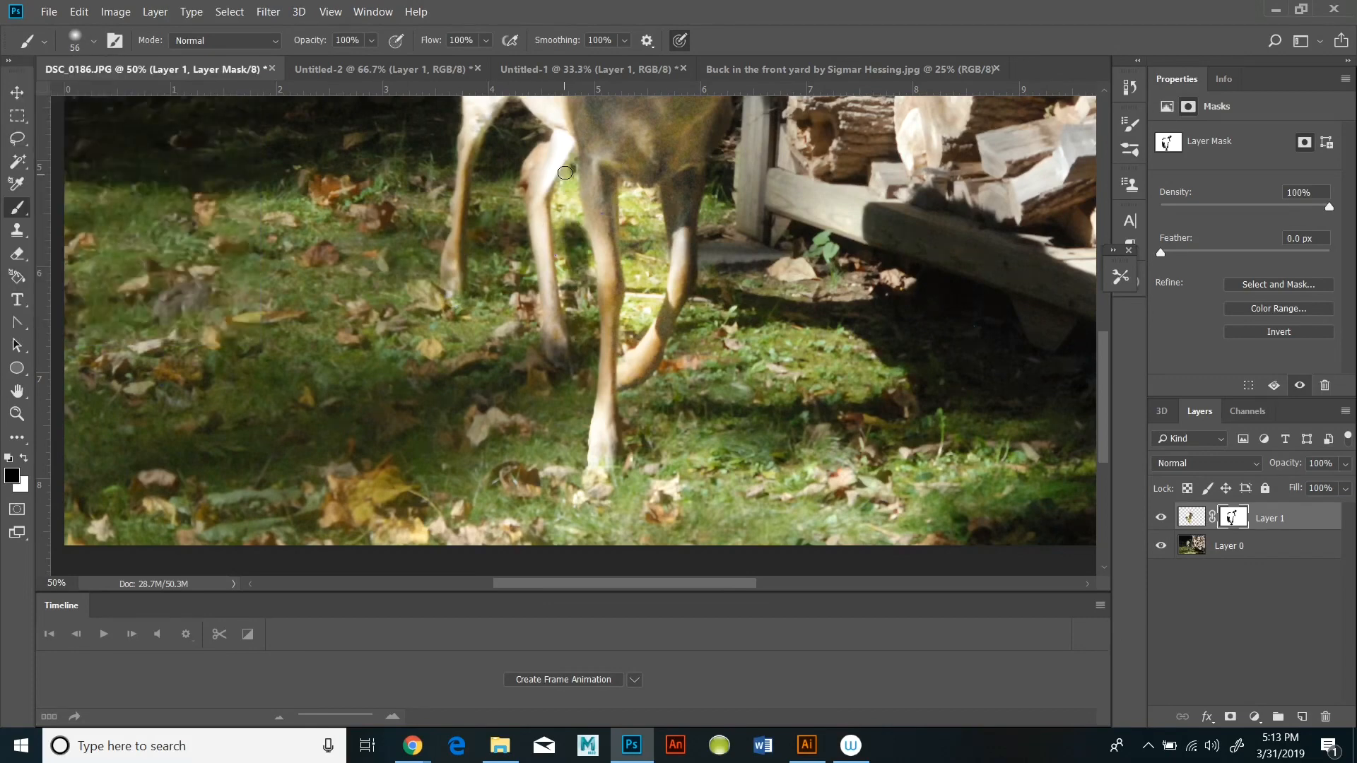
pyautogui.moveTo(565, 173); pyautogui.dragTo(571, 318)
pyautogui.moveTo(583, 252); pyautogui.dragTo(593, 277)
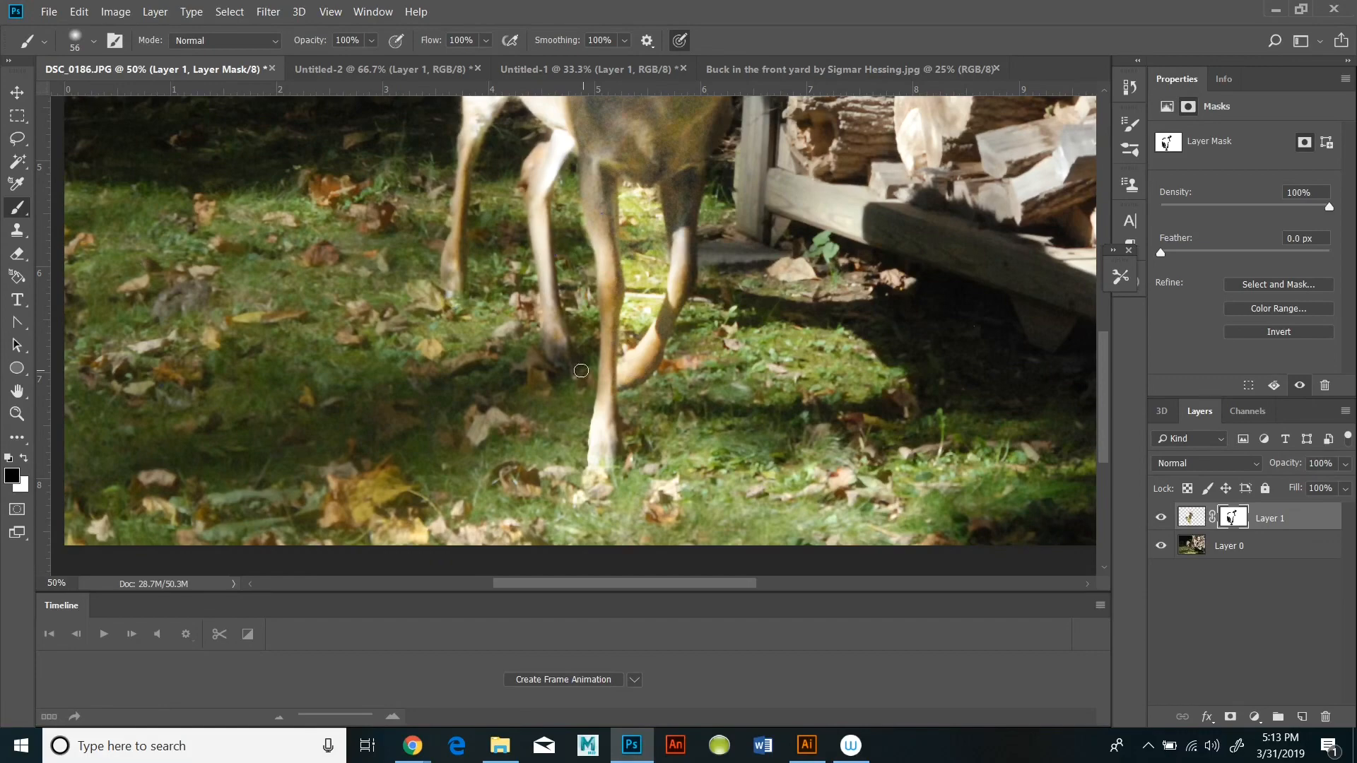
# - Mask the bright grass between the two front legs down to the raised hoof
pyautogui.scroll(5, 566, 461)
pyautogui.scroll(-2, 550, 458)
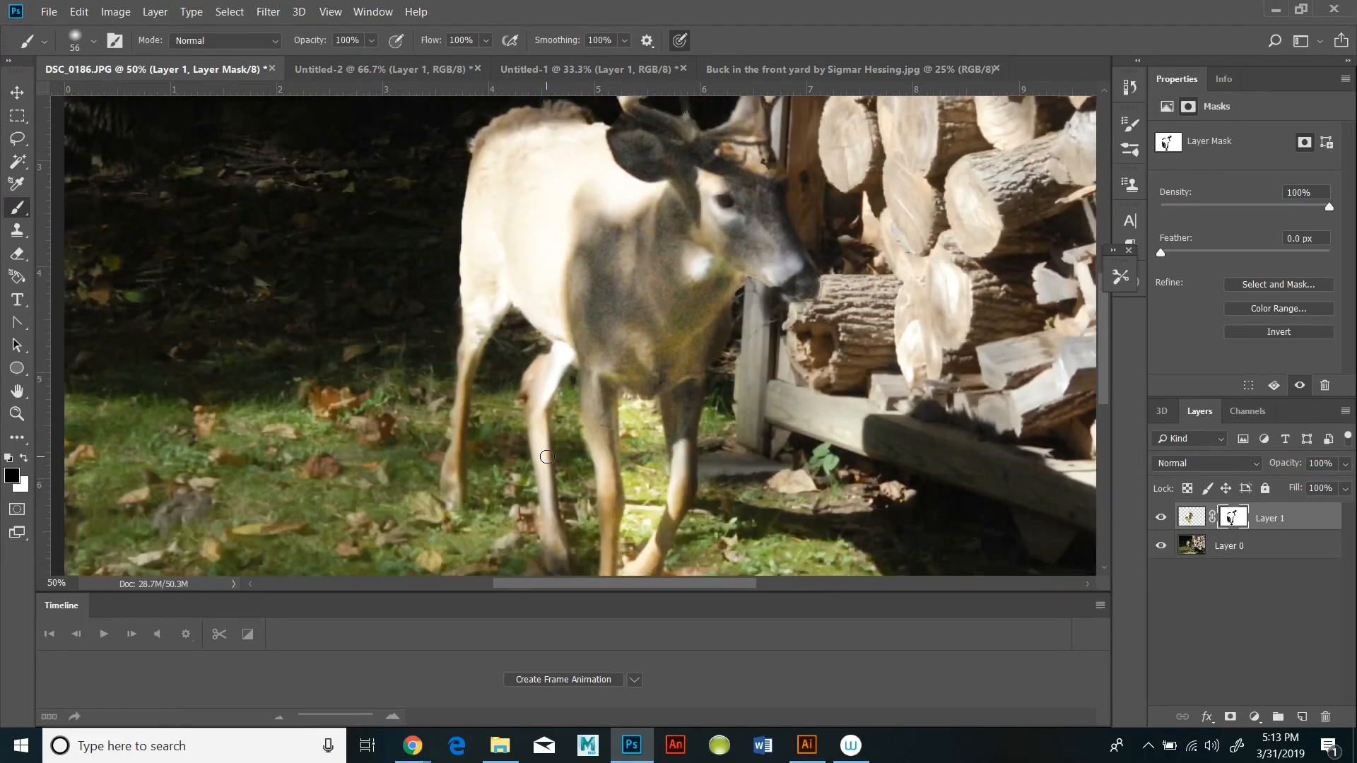
pyautogui.moveTo(625, 344)
pyautogui.mouseDown()
pyautogui.moveTo(654, 353)
pyautogui.moveTo(655, 394)
pyautogui.moveTo(634, 355)
pyautogui.moveTo(628, 386)
pyautogui.moveTo(643, 419)
pyautogui.moveTo(645, 397)
pyautogui.moveTo(667, 422)
pyautogui.moveTo(649, 407)
pyautogui.moveTo(634, 452)
pyautogui.moveTo(630, 371)
pyautogui.moveTo(632, 450)
pyautogui.moveTo(623, 339)
pyautogui.moveTo(639, 456)
pyautogui.moveTo(654, 417)
pyautogui.moveTo(656, 451)
pyautogui.moveTo(662, 433)
pyautogui.moveTo(626, 497)
pyautogui.moveTo(633, 436)
pyautogui.moveTo(600, 499)
pyautogui.mouseUp()
pyautogui.scroll(-2, 576, 477)
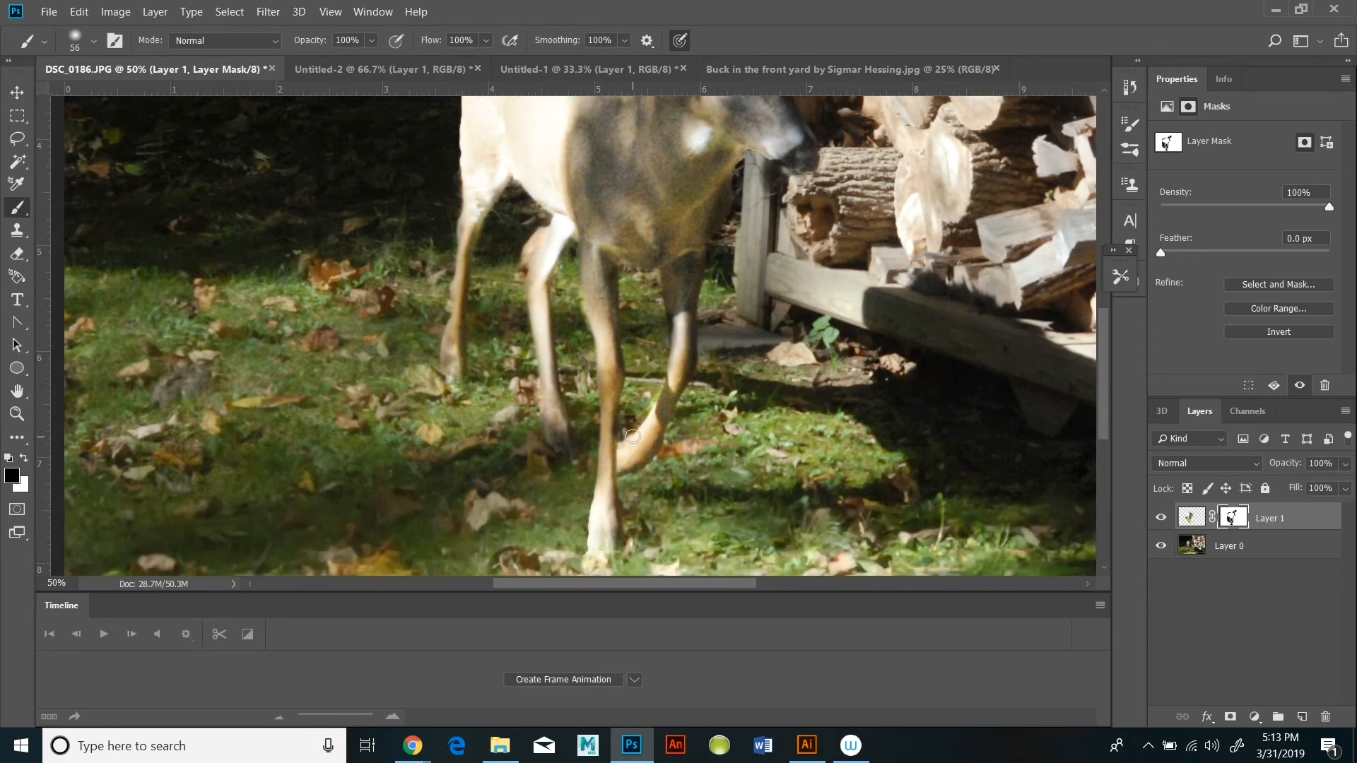
pyautogui.moveTo(656, 386); pyautogui.dragTo(628, 432)
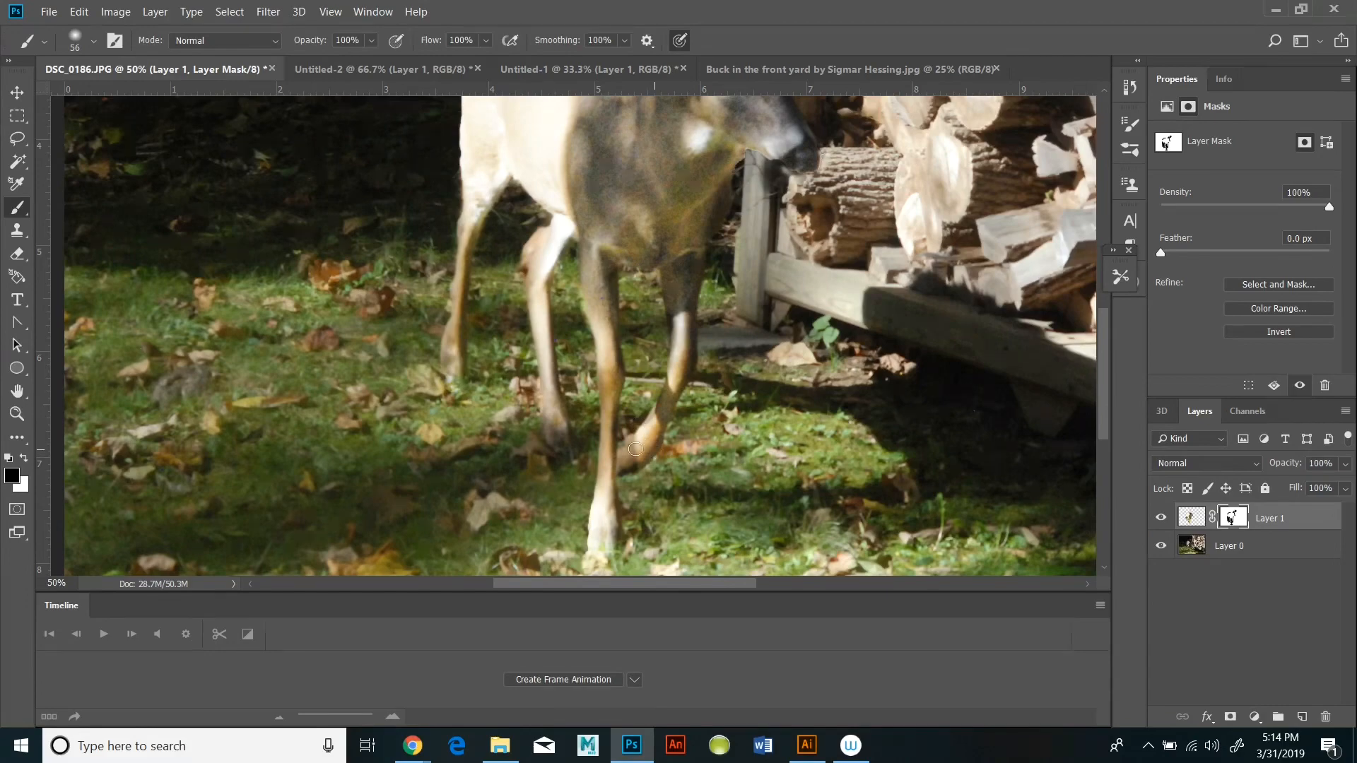
pyautogui.scroll(-3, 493, 469)
# - Paint black on the mask along the deer's throat and chest edge below the jaw
pyautogui.scroll(6, 516, 445)
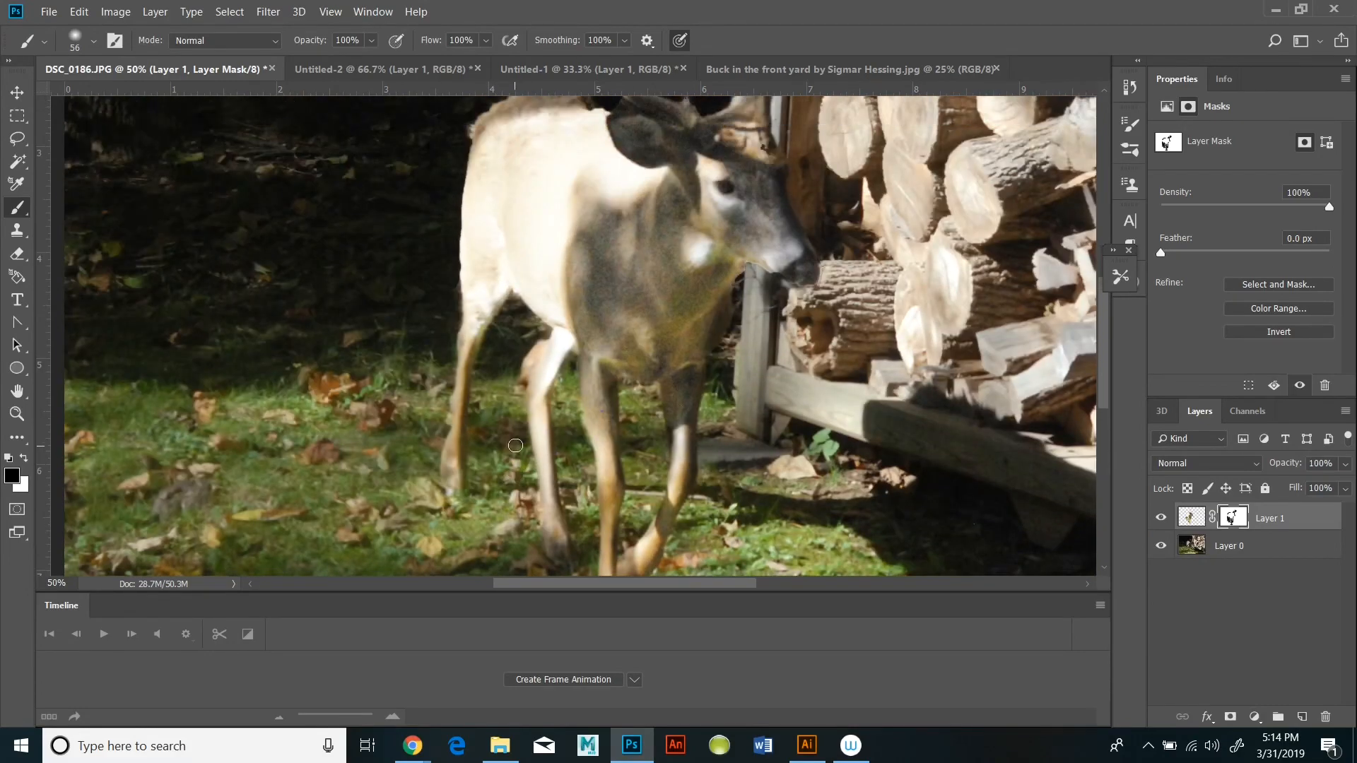
pyautogui.moveTo(750, 267)
pyautogui.mouseDown()
pyautogui.moveTo(738, 300)
pyautogui.moveTo(737, 263)
pyautogui.moveTo(710, 395)
pyautogui.mouseUp()
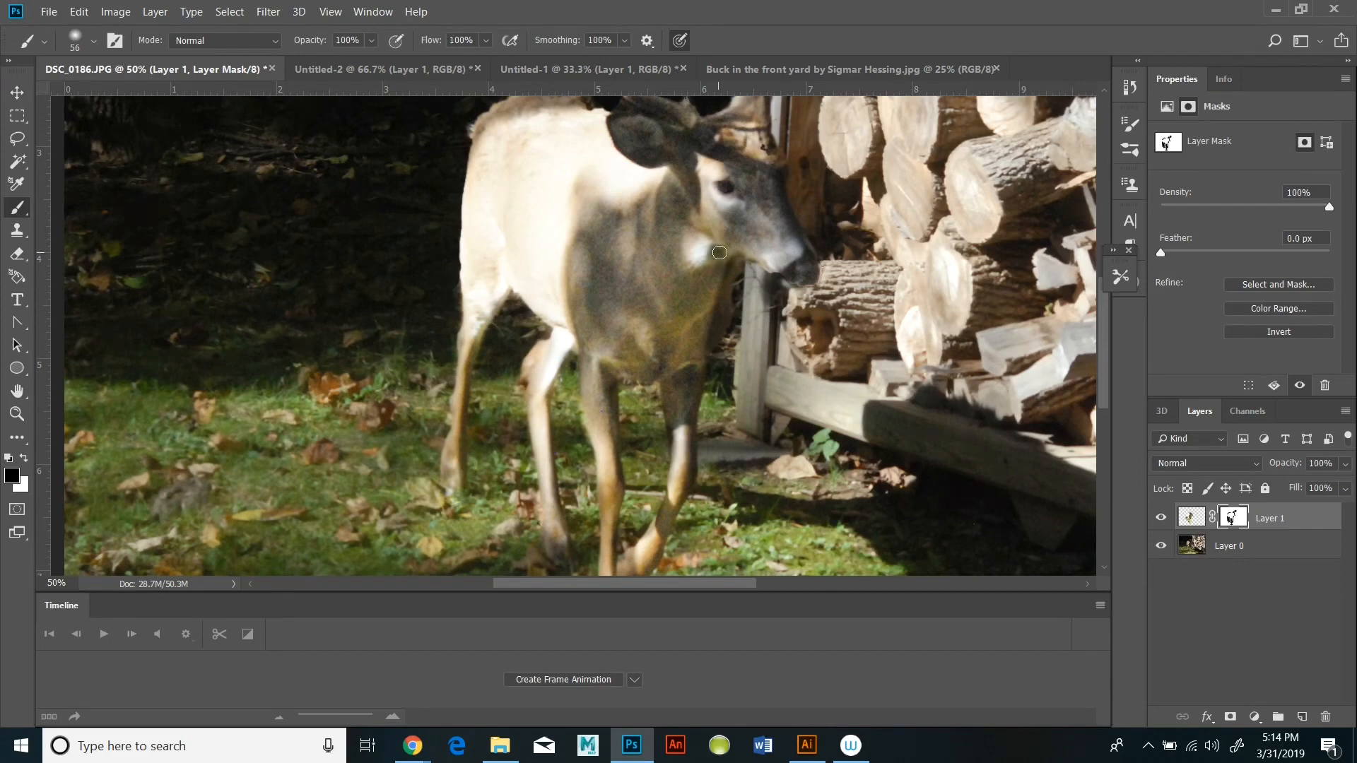
pyautogui.scroll(3, 732, 340)
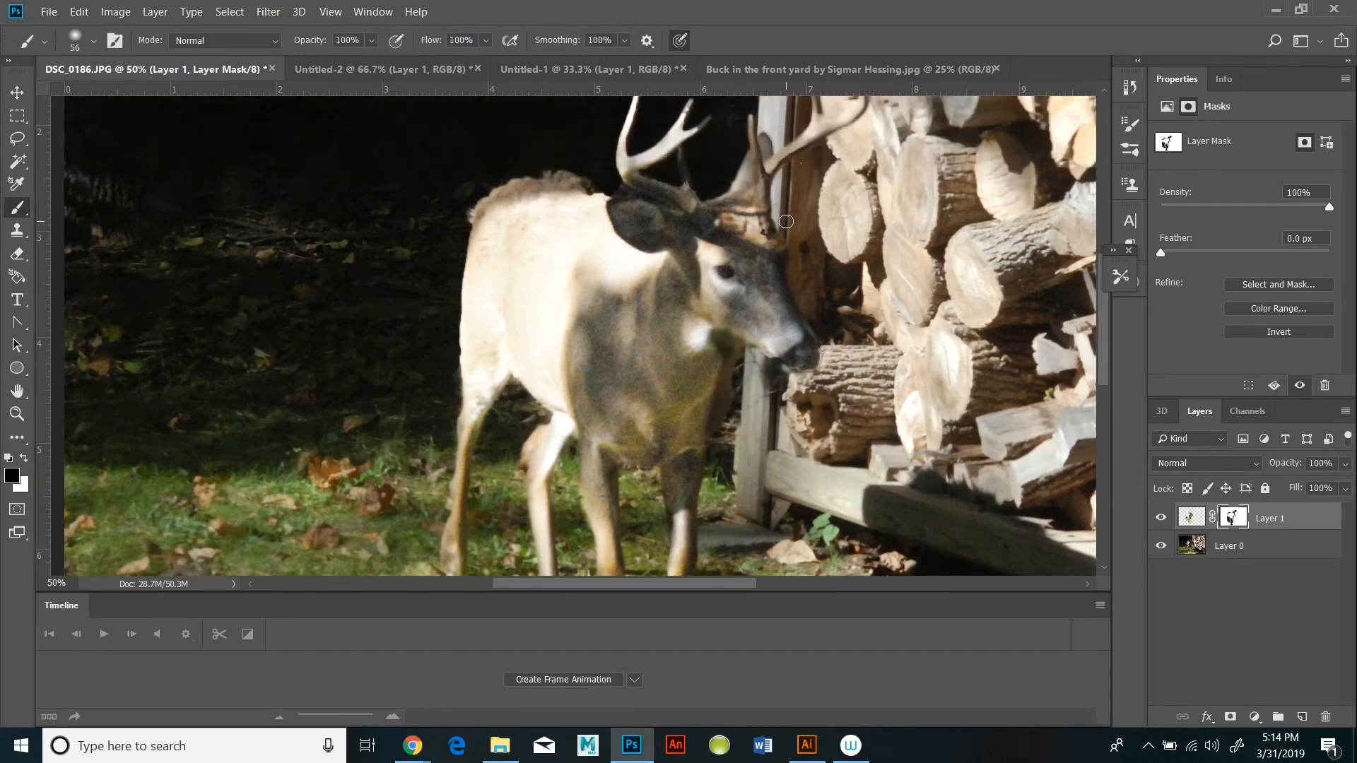
pyautogui.scroll(-3, 806, 219)
pyautogui.scroll(2, 182, 208)
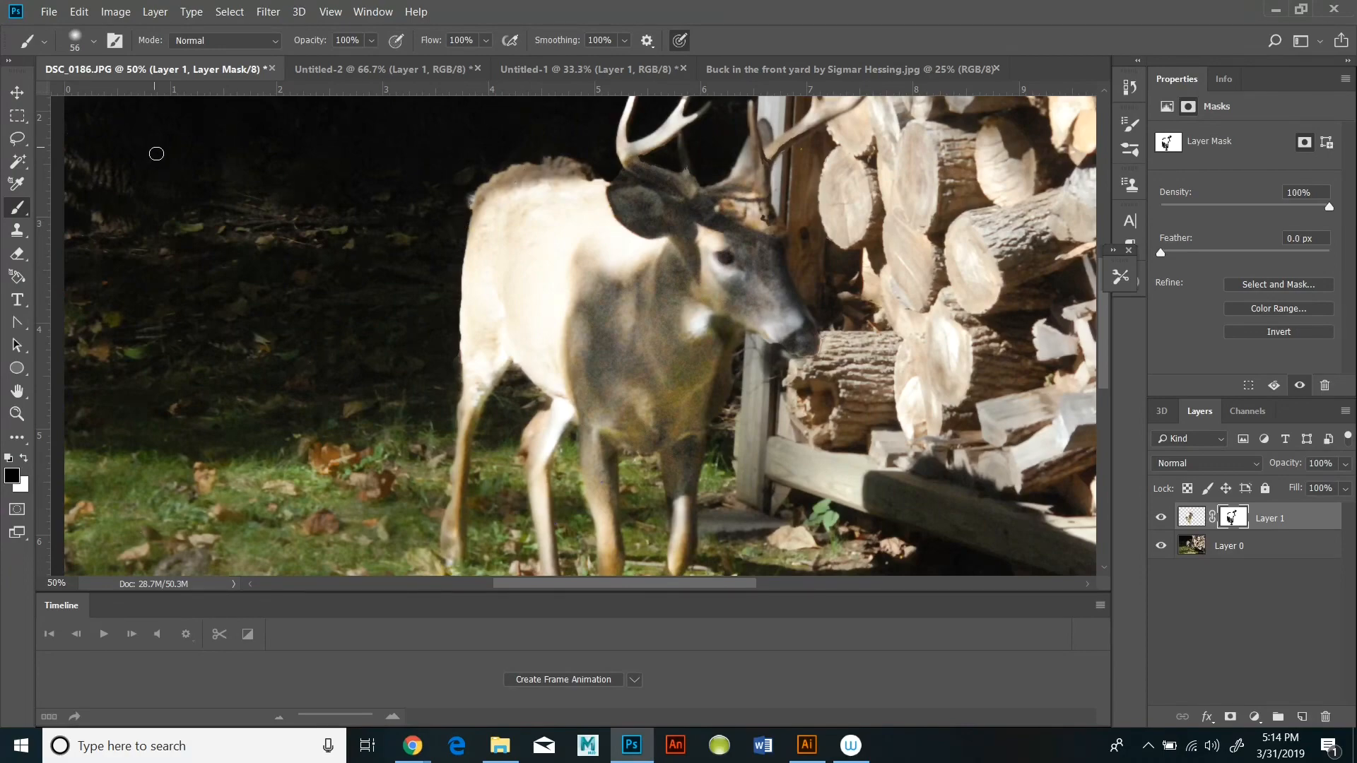
# - Switch to the Burn tool and set its brush size to 114 px
pyautogui.click(17, 414)
pyautogui.click(475, 354)
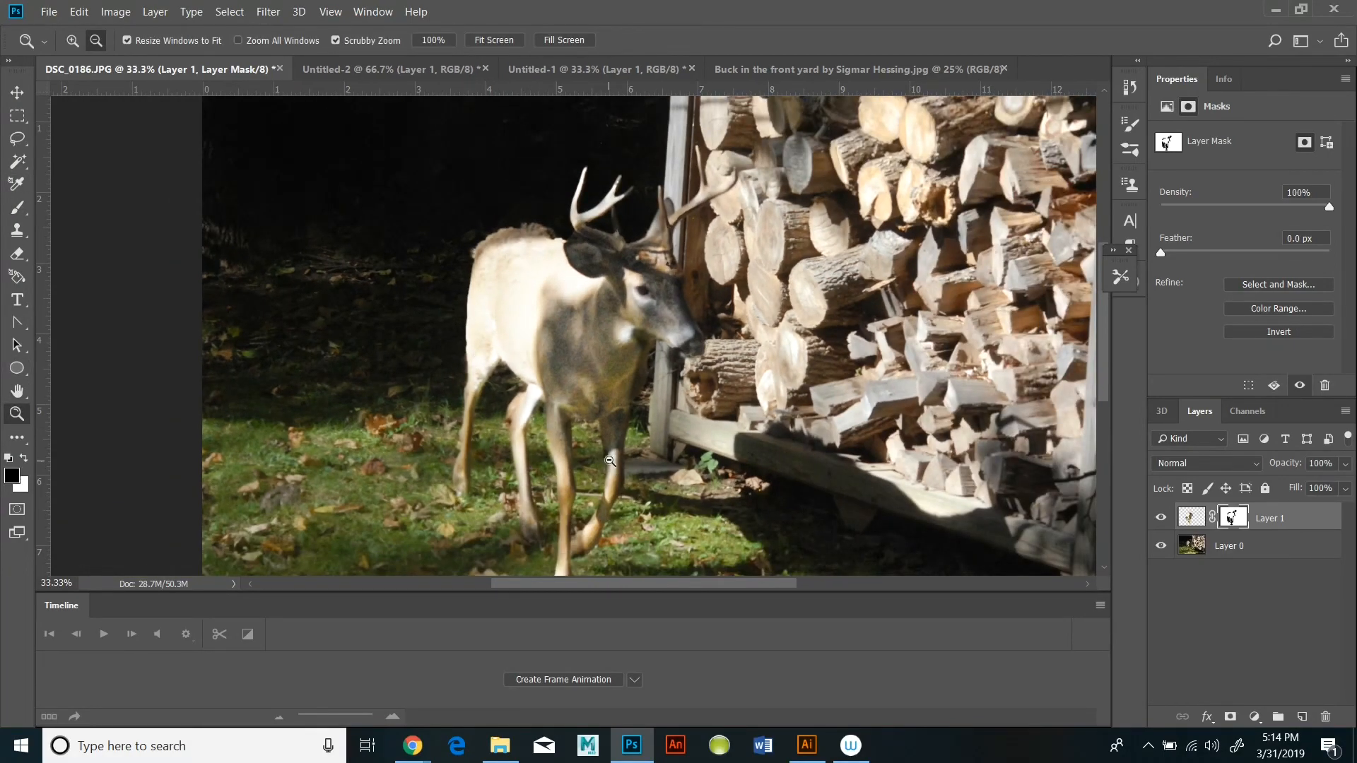
pyautogui.click(616, 455)
pyautogui.scroll(3, 649, 393)
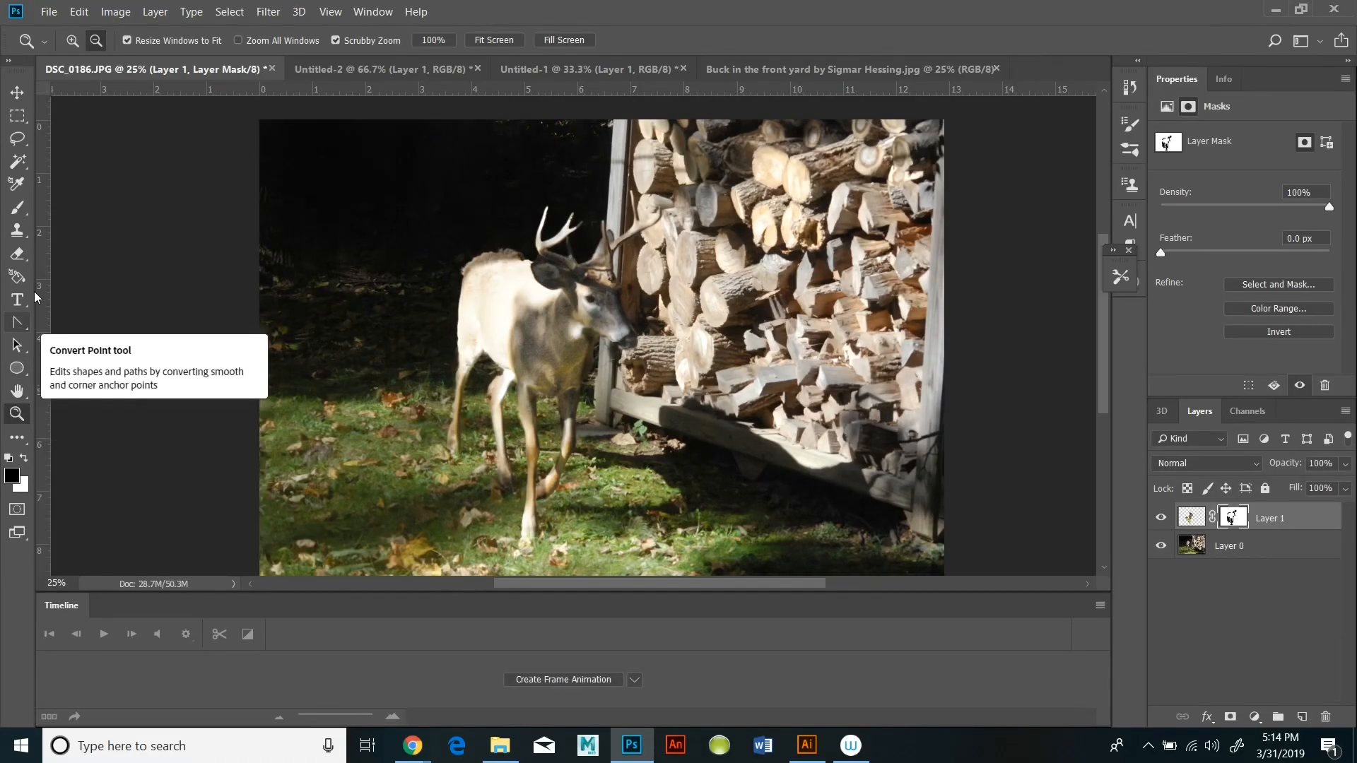
pyautogui.click(22, 437)
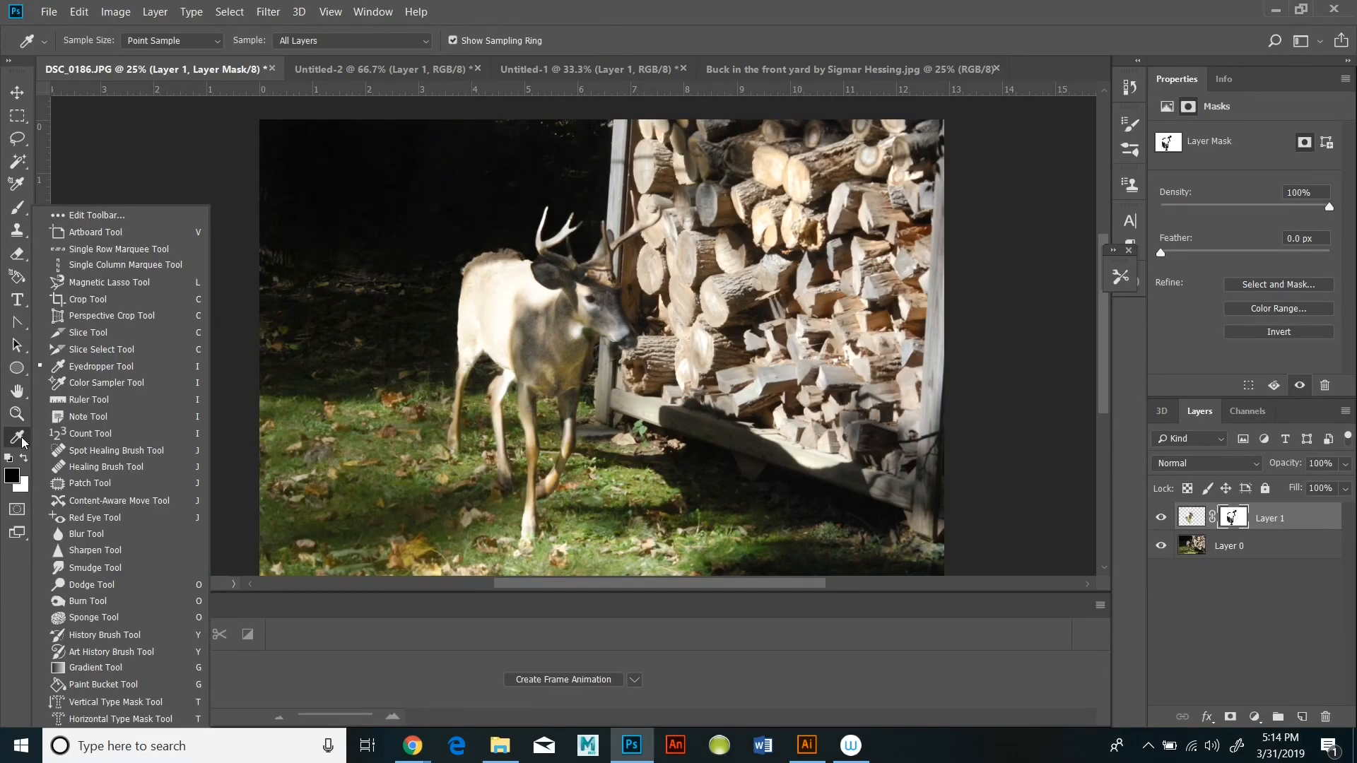
pyautogui.click(87, 602)
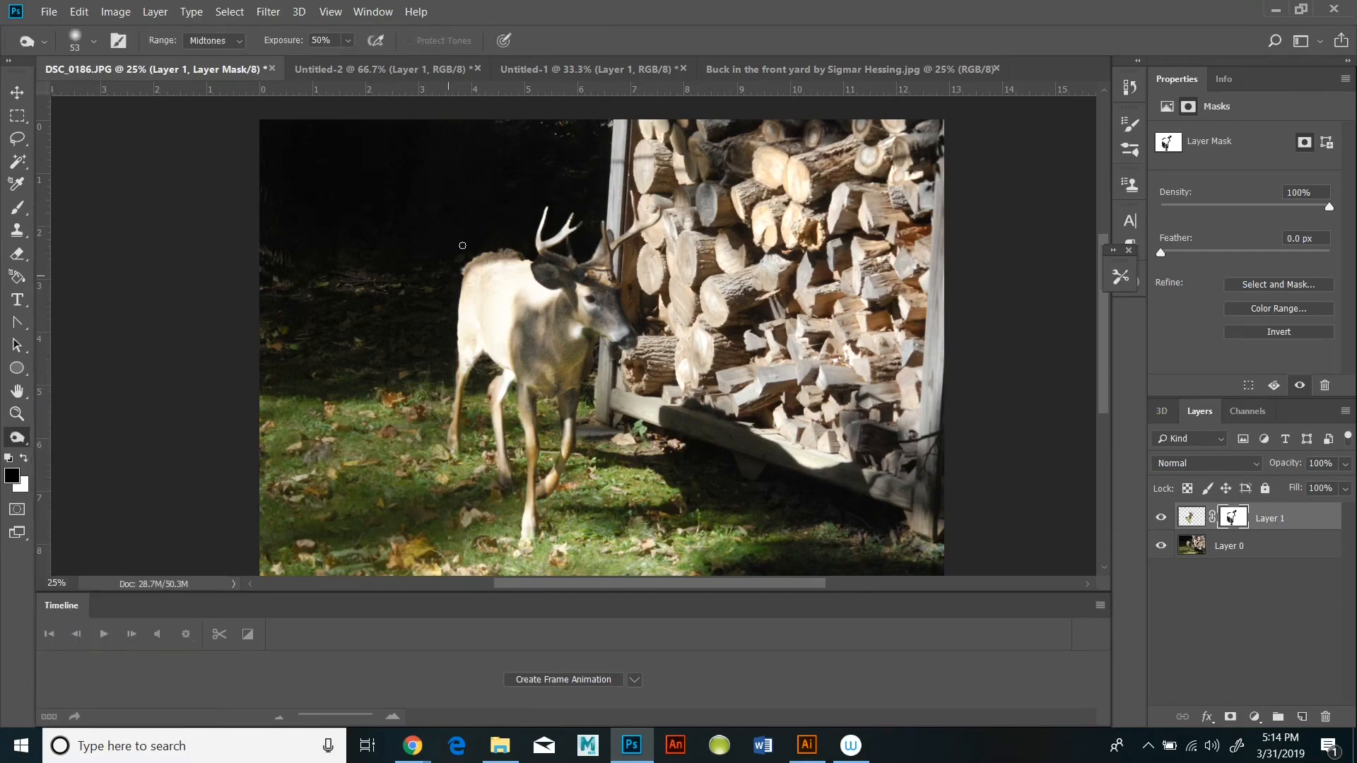
pyautogui.click(94, 41)
pyautogui.moveTo(133, 99); pyautogui.dragTo(138, 99)
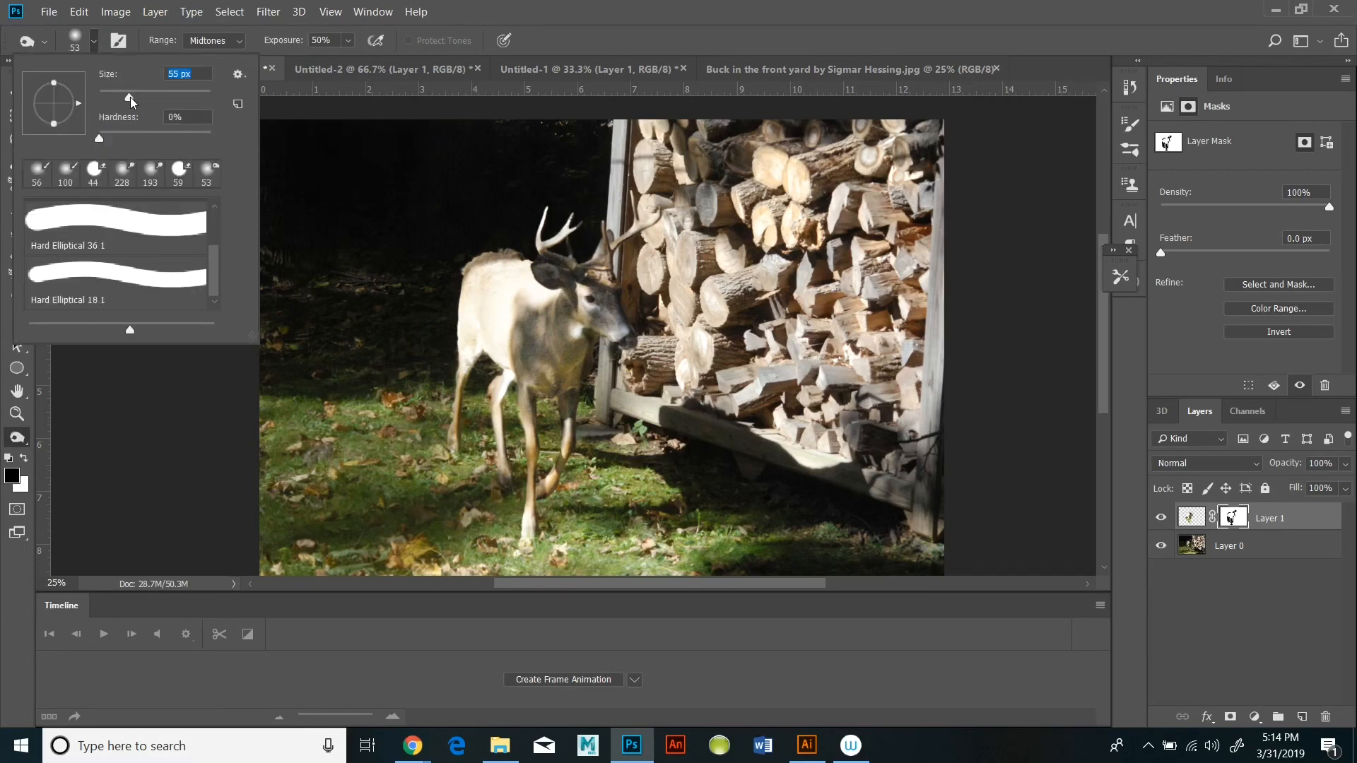
pyautogui.click(201, 416)
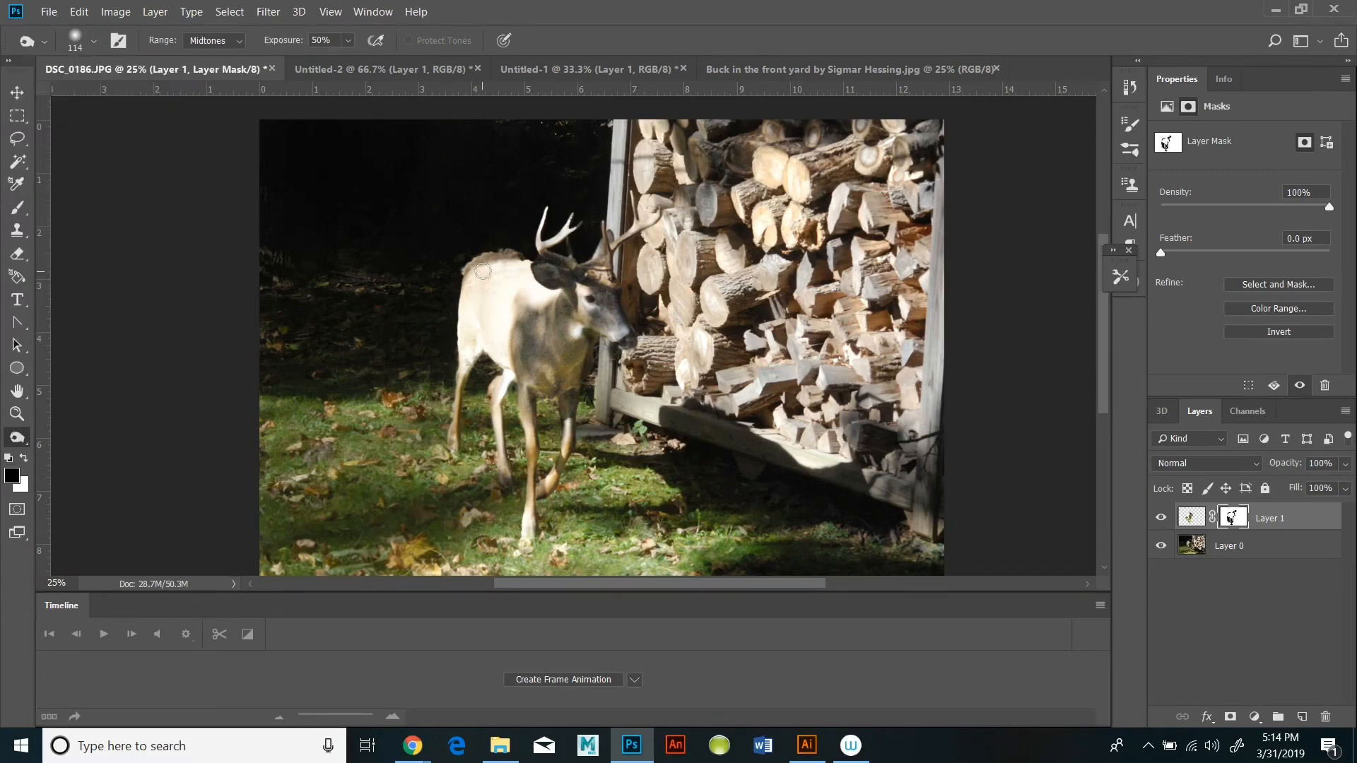
# - Try burning the deer's bright back and flank while the layer mask is active
pyautogui.moveTo(504, 264)
pyautogui.mouseDown()
pyautogui.moveTo(477, 341)
pyautogui.moveTo(481, 294)
pyautogui.moveTo(490, 284)
pyautogui.moveTo(479, 358)
pyautogui.moveTo(481, 263)
pyautogui.moveTo(471, 319)
pyautogui.moveTo(485, 270)
pyautogui.moveTo(494, 316)
pyautogui.moveTo(507, 319)
pyautogui.moveTo(528, 289)
pyautogui.mouseUp()
pyautogui.moveTo(491, 331)
pyautogui.mouseDown()
pyautogui.moveTo(487, 293)
pyautogui.moveTo(477, 335)
pyautogui.moveTo(496, 296)
pyautogui.moveTo(499, 339)
pyautogui.moveTo(464, 364)
pyautogui.moveTo(475, 277)
pyautogui.moveTo(477, 329)
pyautogui.mouseUp()
pyautogui.moveTo(507, 273); pyautogui.dragTo(501, 317)
# - Target Layer 1's image instead of its mask and burn the deer's bright back and flank
pyautogui.click(1192, 519)
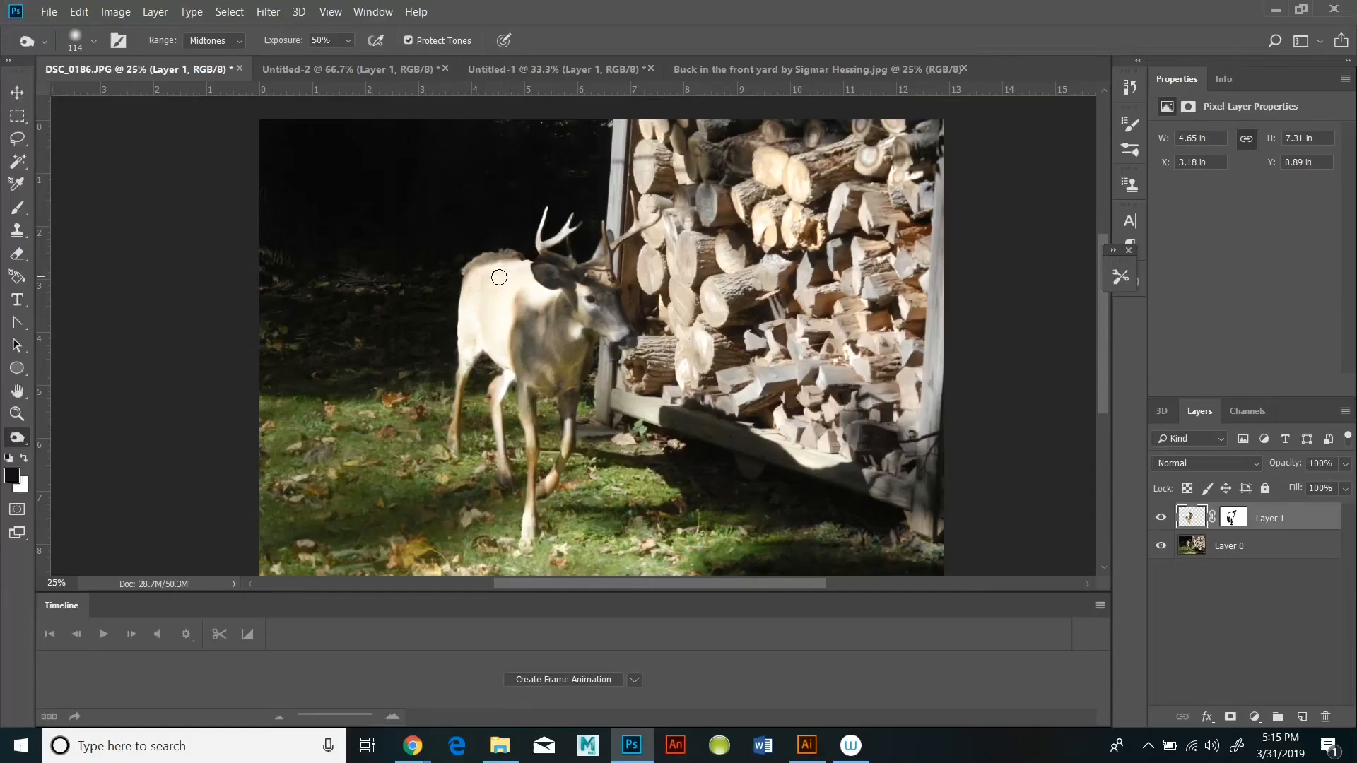
pyautogui.moveTo(499, 277)
pyautogui.mouseDown()
pyautogui.moveTo(474, 292)
pyautogui.moveTo(465, 330)
pyautogui.moveTo(500, 272)
pyautogui.moveTo(459, 385)
pyautogui.moveTo(480, 309)
pyautogui.moveTo(487, 332)
pyautogui.moveTo(484, 317)
pyautogui.moveTo(522, 294)
pyautogui.moveTo(542, 302)
pyautogui.moveTo(540, 289)
pyautogui.moveTo(528, 287)
pyautogui.moveTo(547, 307)
pyautogui.moveTo(516, 301)
pyautogui.moveTo(504, 319)
pyautogui.moveTo(508, 300)
pyautogui.moveTo(499, 351)
pyautogui.mouseUp()
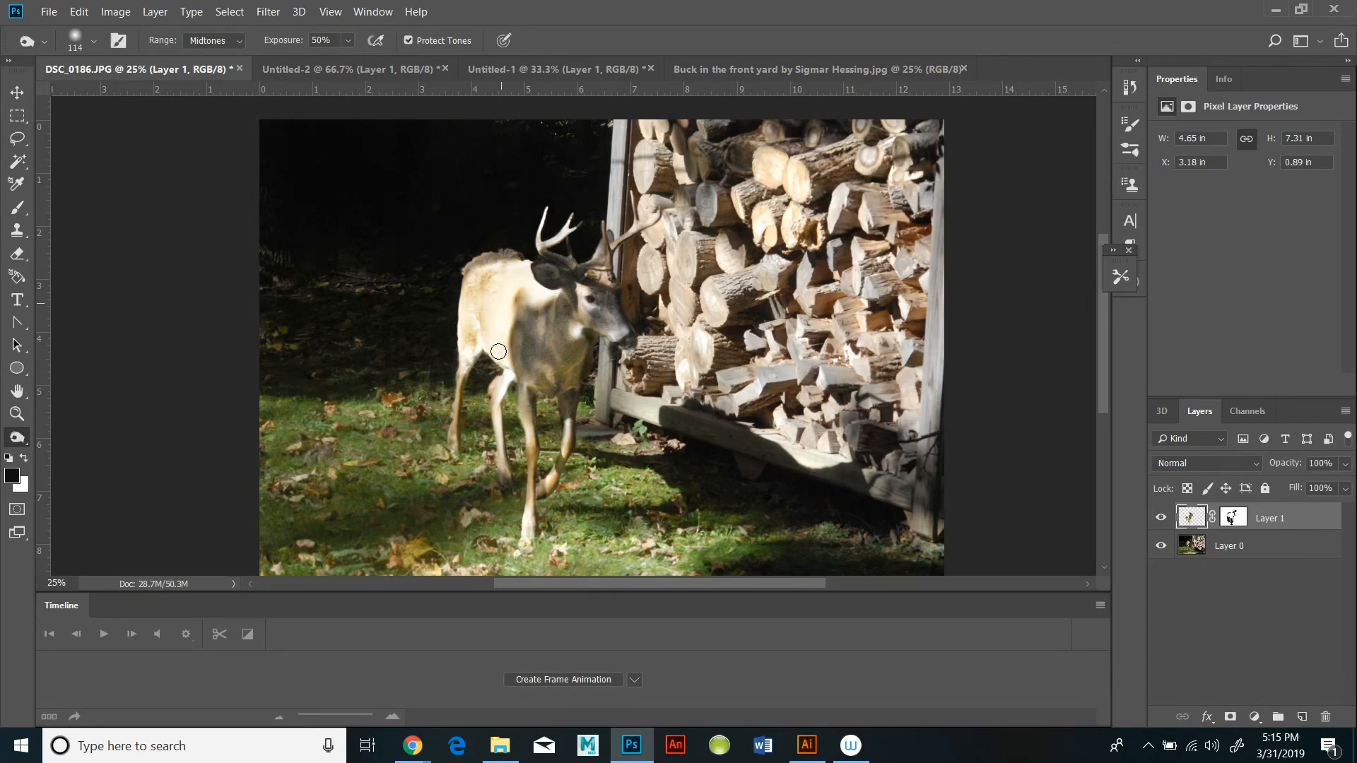
pyautogui.moveTo(512, 265)
pyautogui.mouseDown()
pyautogui.moveTo(506, 388)
pyautogui.moveTo(520, 366)
pyautogui.moveTo(494, 417)
pyautogui.moveTo(506, 405)
pyautogui.moveTo(505, 469)
pyautogui.moveTo(497, 401)
pyautogui.moveTo(534, 300)
pyautogui.moveTo(572, 331)
pyautogui.moveTo(579, 320)
pyautogui.moveTo(573, 329)
pyautogui.moveTo(545, 291)
pyautogui.moveTo(494, 277)
pyautogui.mouseUp()
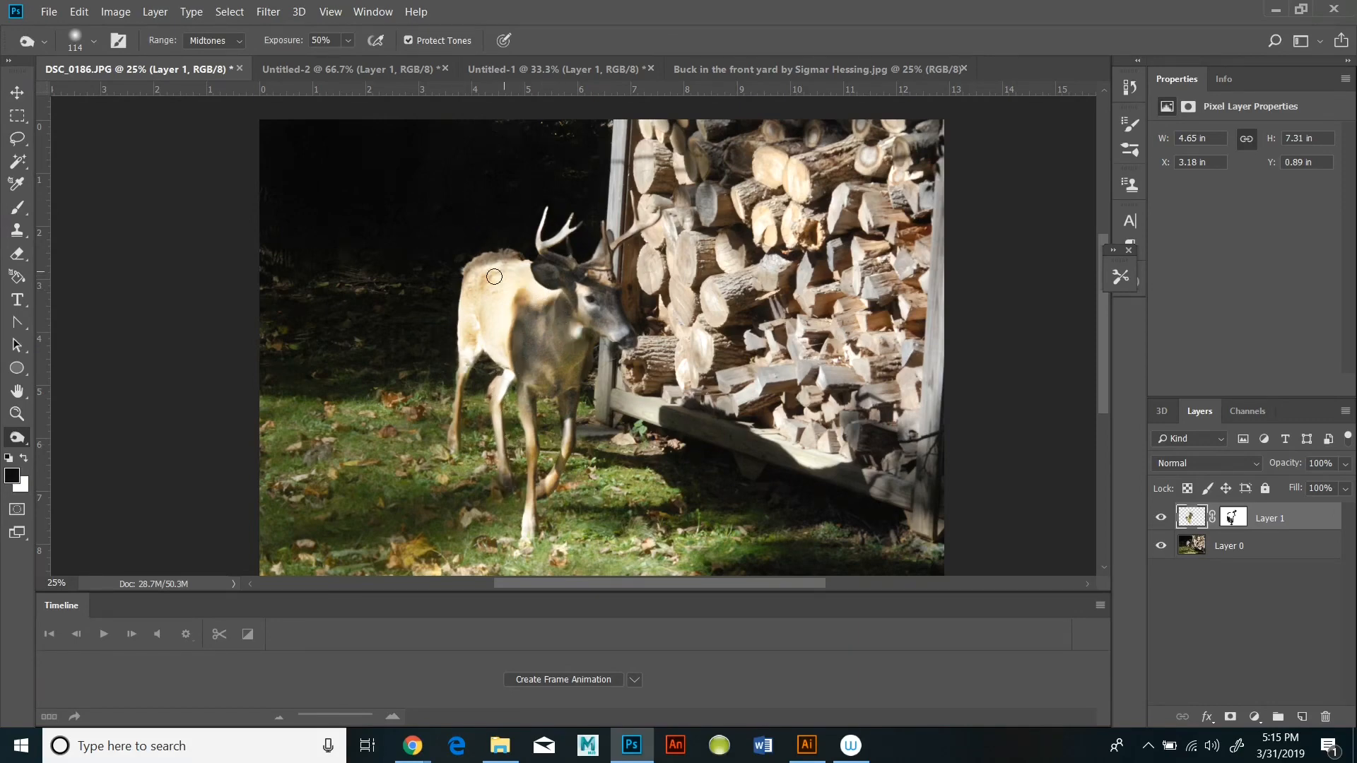
# - Reduce the opacity of Layer 1 to 87%
pyautogui.scroll(-2, 471, 517)
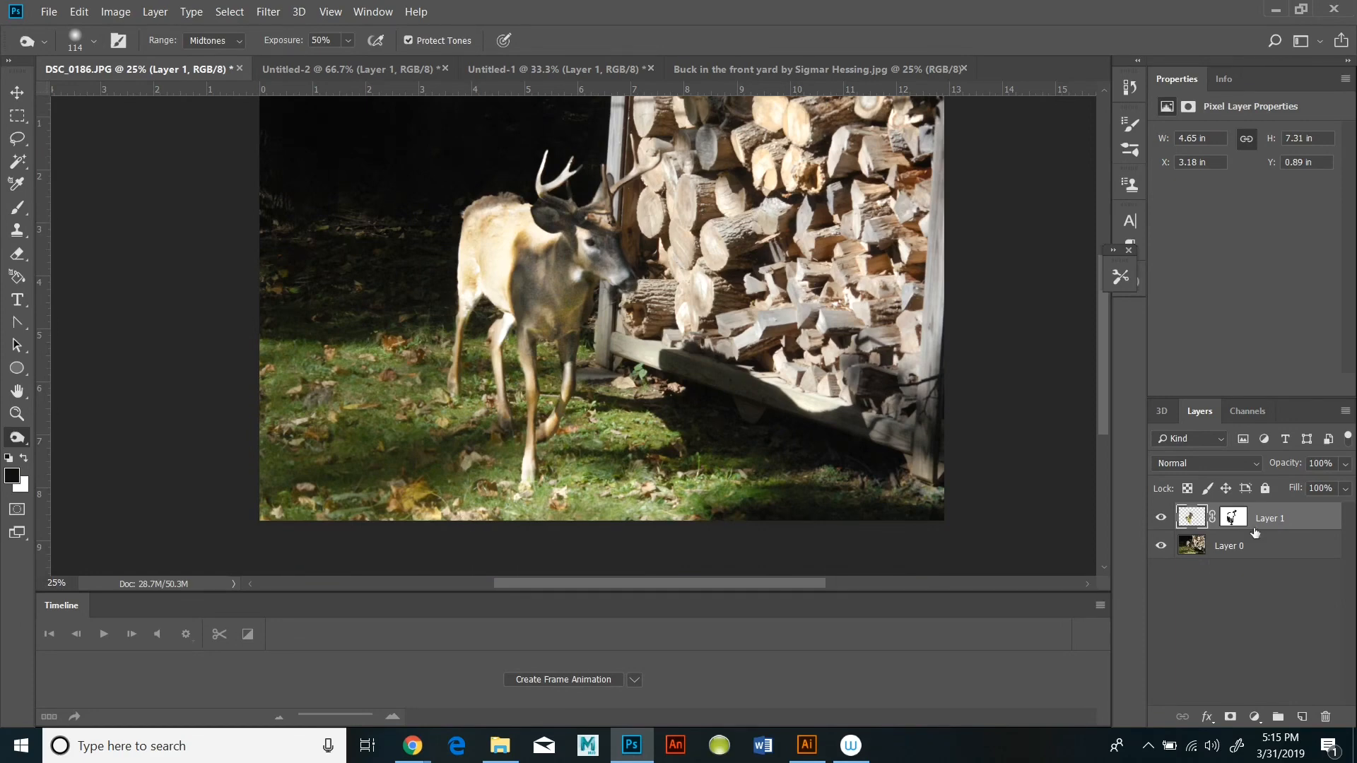
pyautogui.click(1343, 465)
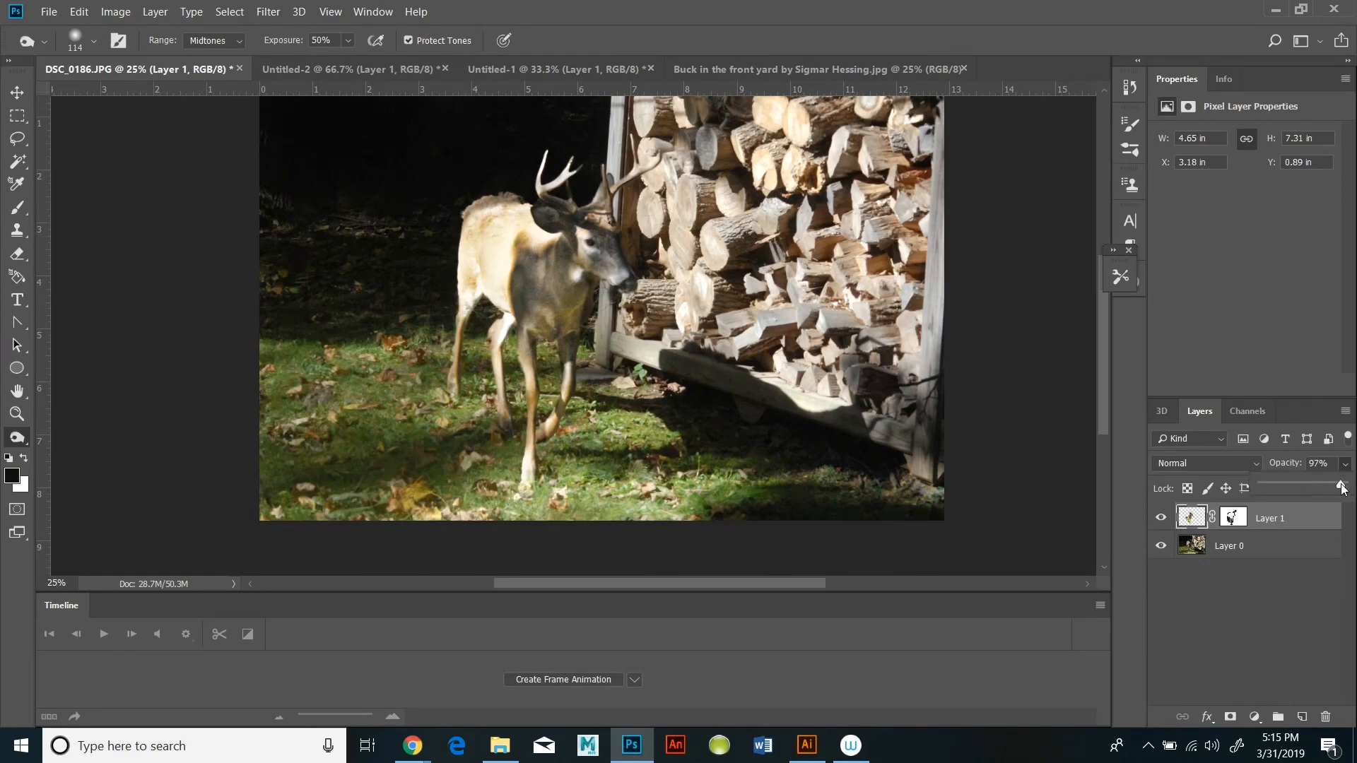
pyautogui.moveTo(1320, 490)
pyautogui.mouseDown()
pyautogui.moveTo(1262, 494)
pyautogui.moveTo(1326, 486)
pyautogui.mouseUp()
pyautogui.moveTo(1345, 488); pyautogui.dragTo(1330, 492)
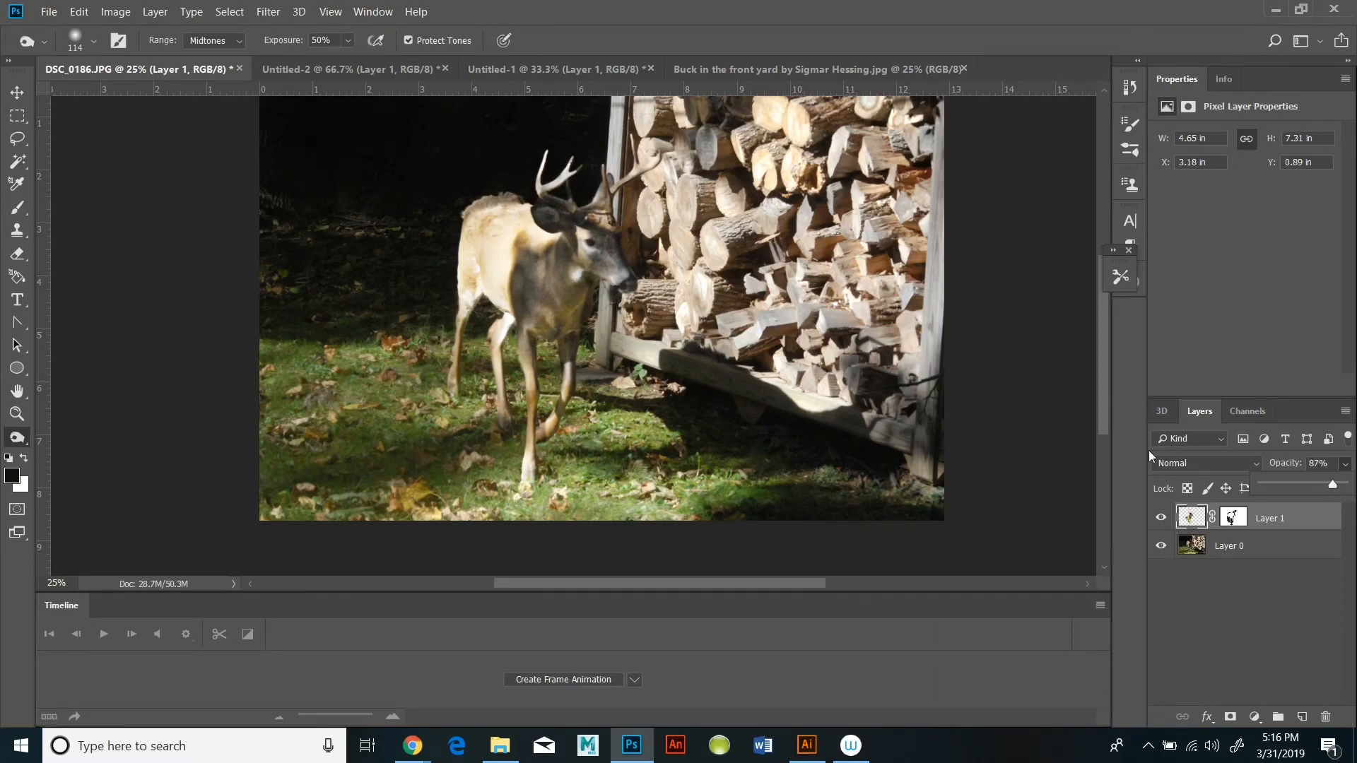
# - Compare the photo with and without the brightened deer by toggling Layer 1's visibility
pyautogui.scroll(2, 1079, 409)
pyautogui.scroll(-1, 1075, 430)
pyautogui.scroll(1, 1076, 434)
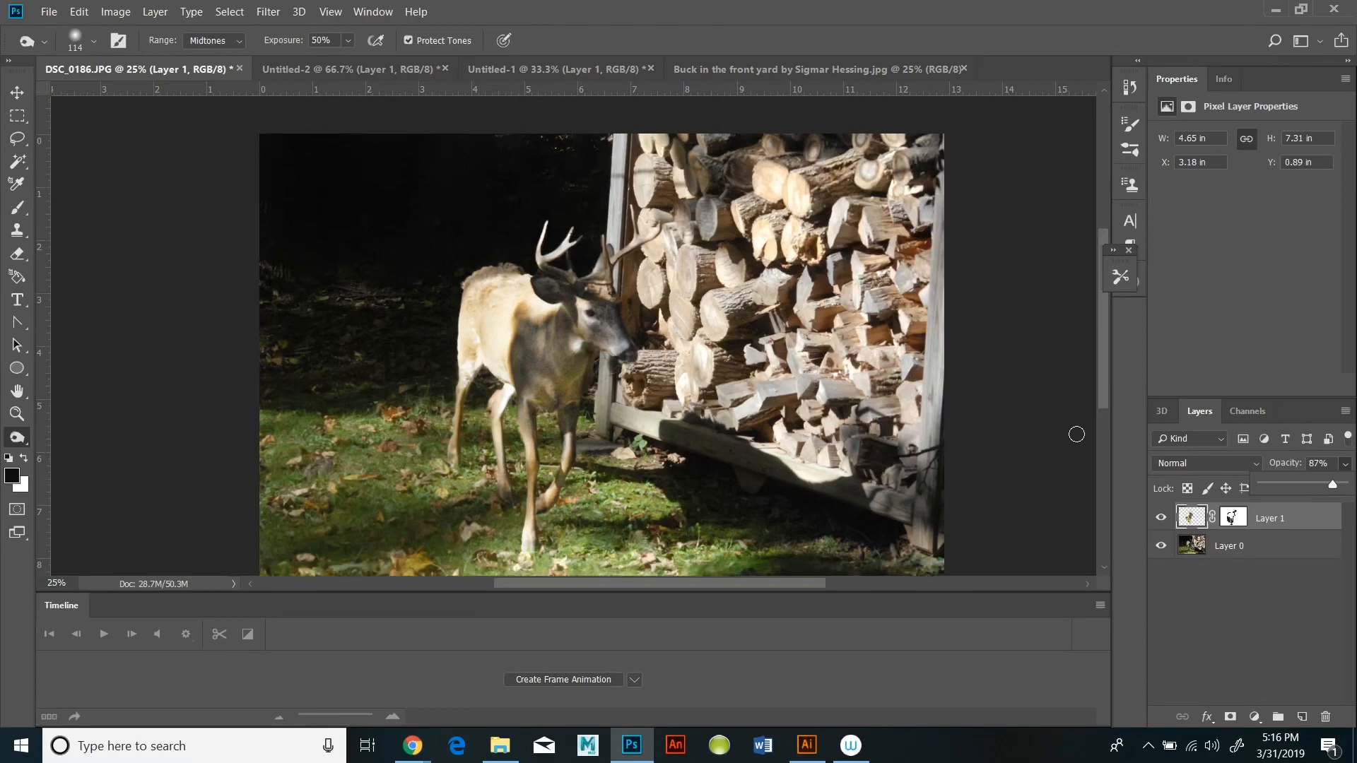
pyautogui.scroll(-1, 1076, 434)
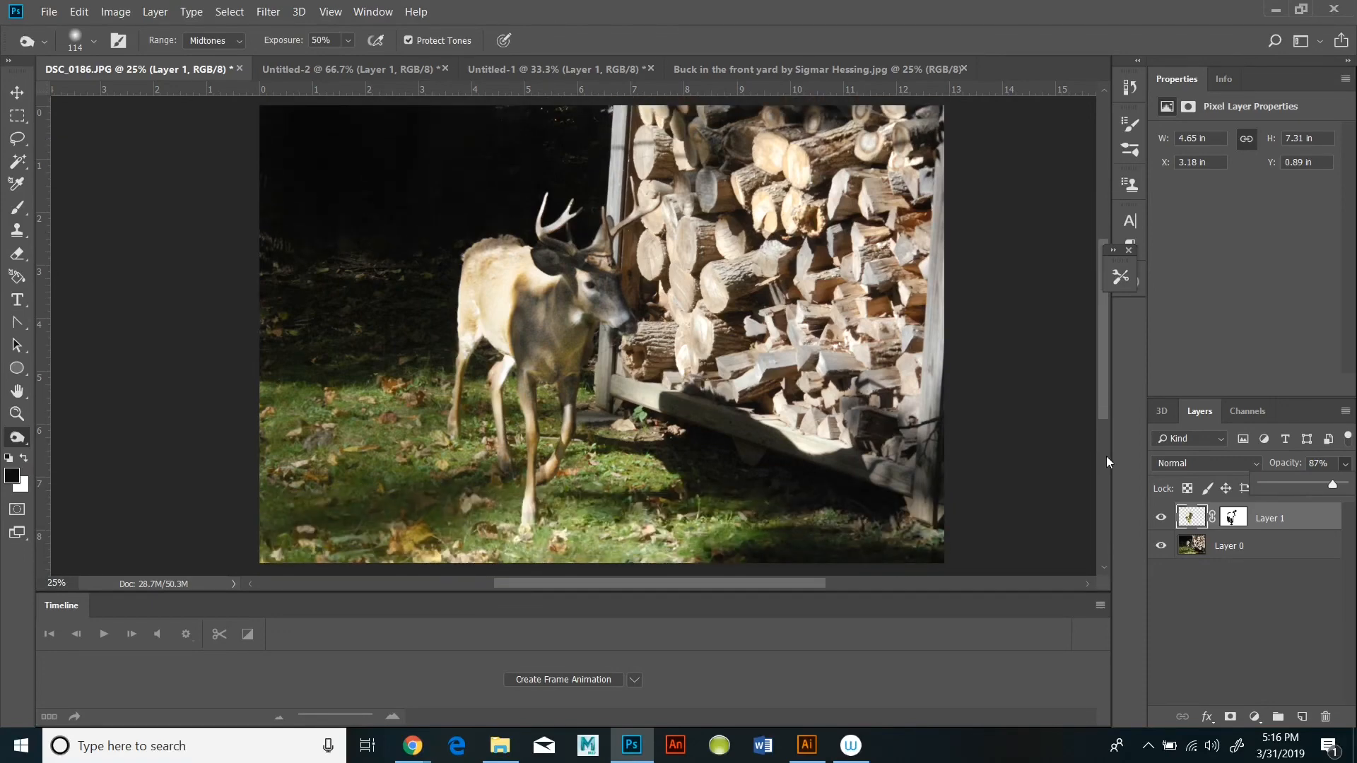
pyautogui.click(1162, 518)
pyautogui.click(1163, 519)
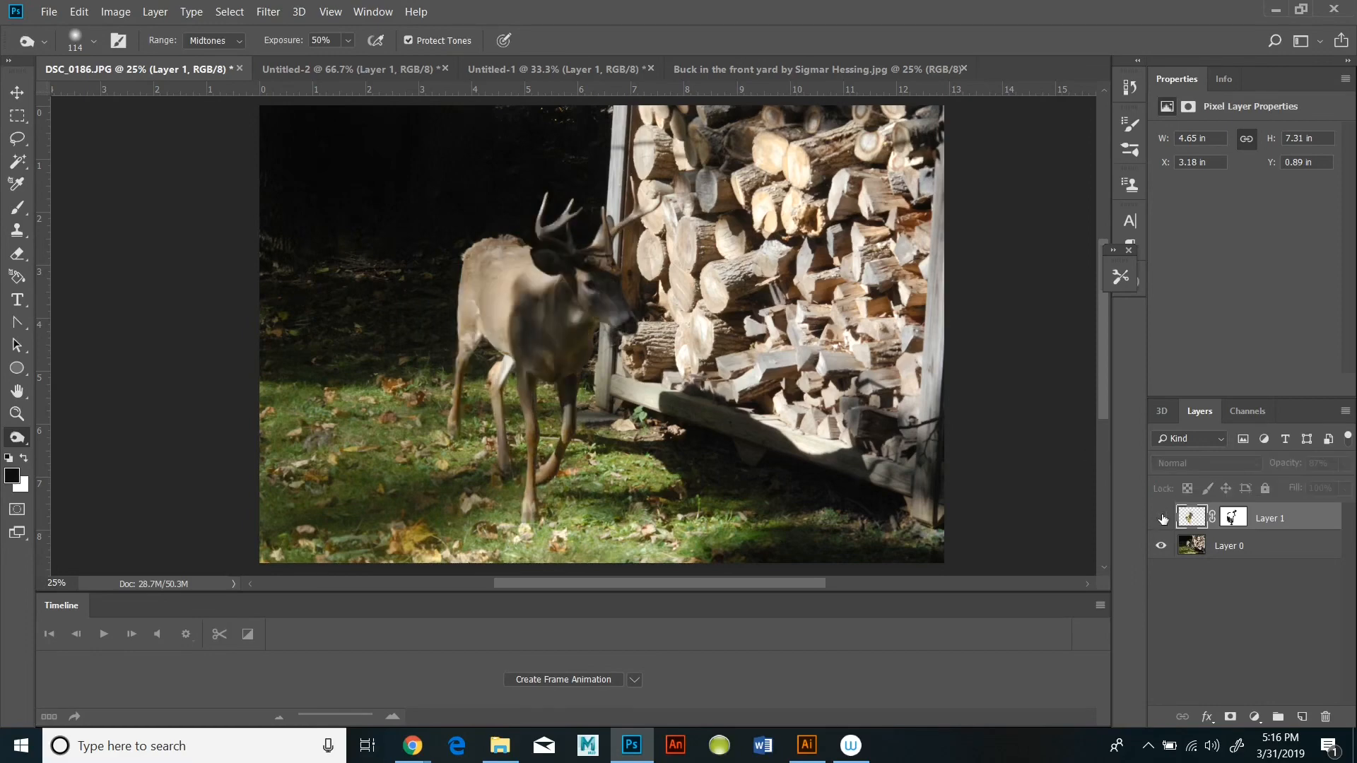
pyautogui.click(1162, 518)
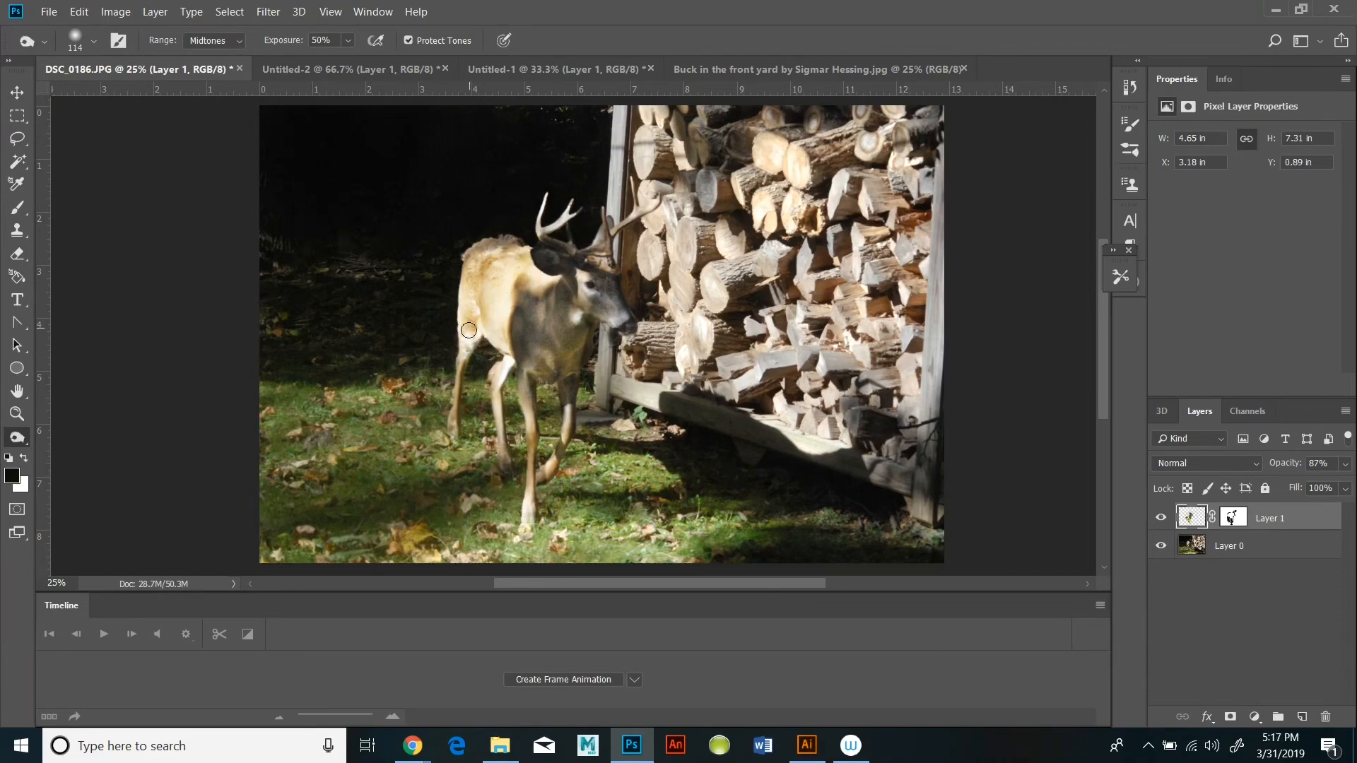
# - Burn the deer's rump and upper hind leg, and lighten the shadows on its head, neck and front with the Dodge tool
pyautogui.moveTo(480, 336); pyautogui.dragTo(466, 371)
pyautogui.click(581, 320)
pyautogui.rightClick(27, 436)
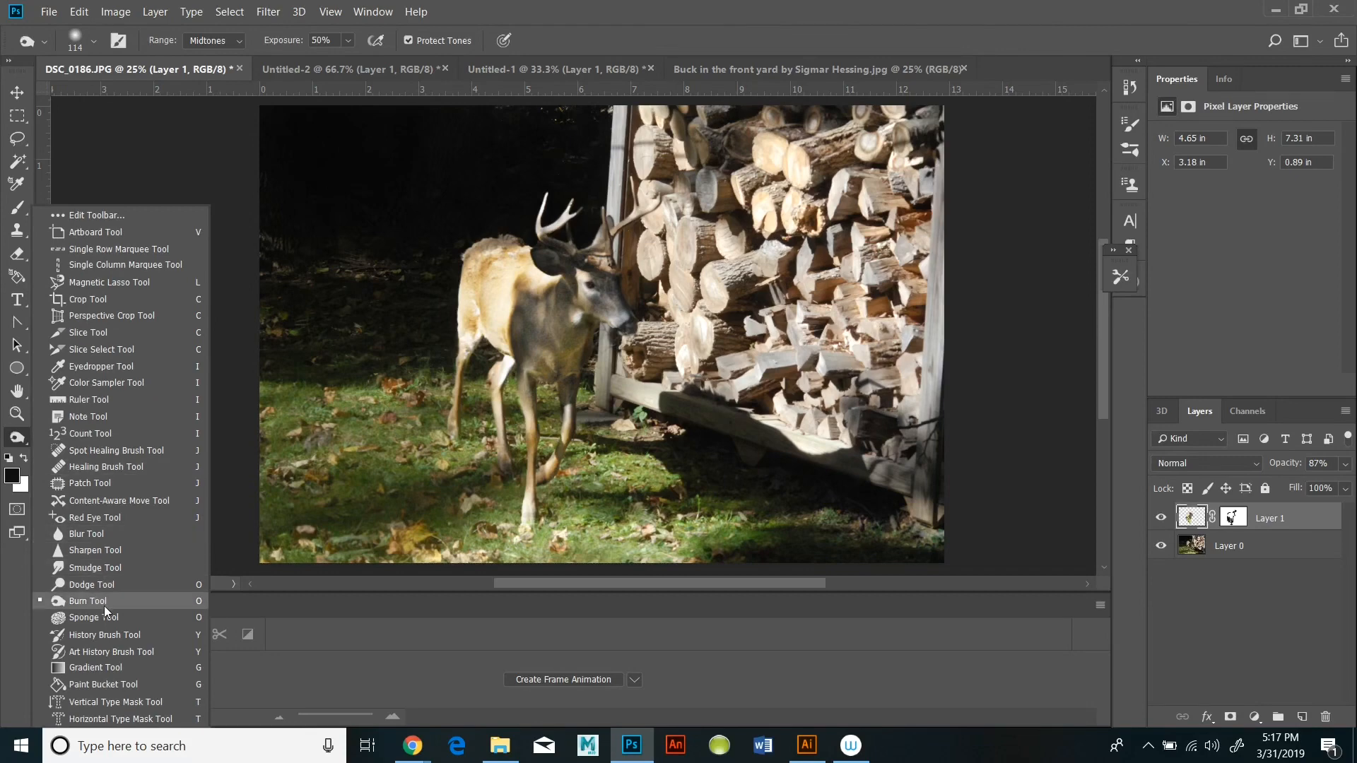
pyautogui.click(104, 584)
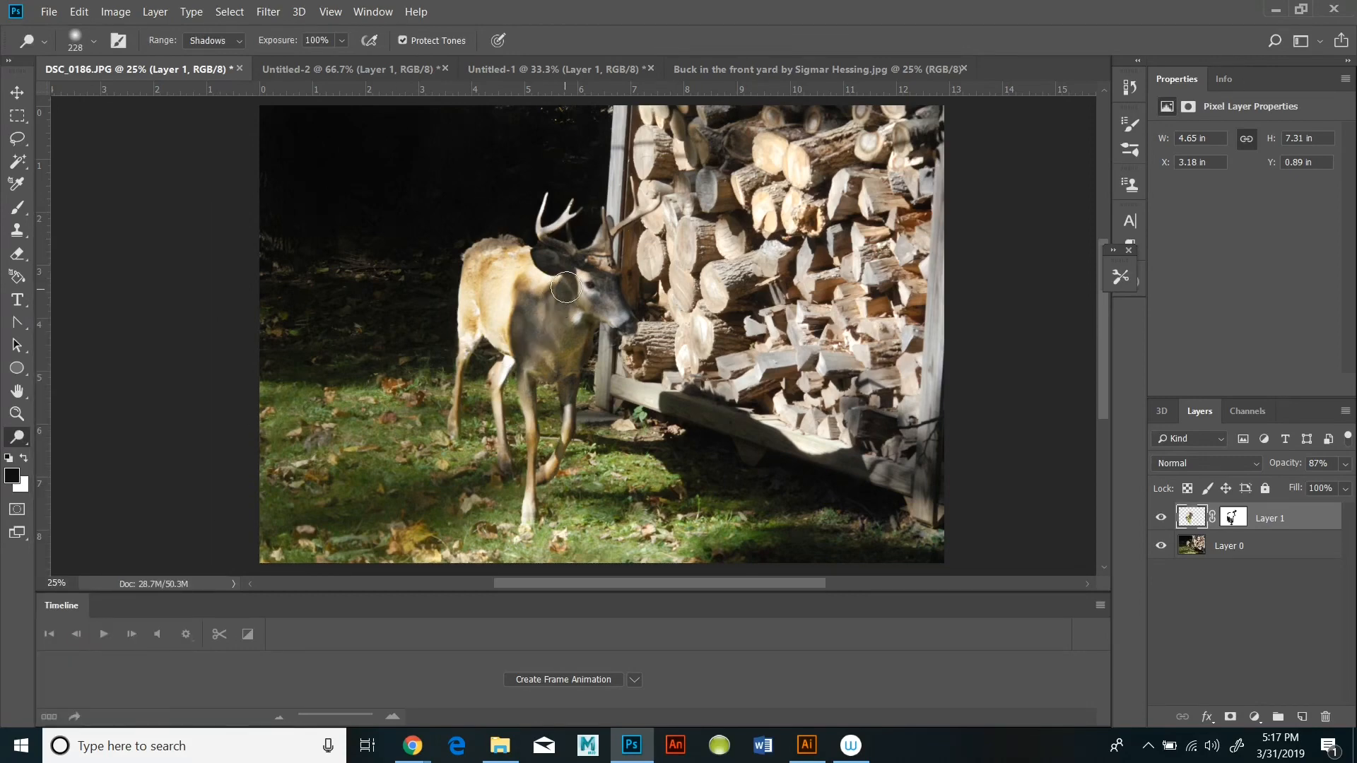
pyautogui.moveTo(545, 252)
pyautogui.mouseDown()
pyautogui.moveTo(577, 287)
pyautogui.moveTo(575, 354)
pyautogui.moveTo(562, 303)
pyautogui.moveTo(544, 330)
pyautogui.moveTo(525, 300)
pyautogui.moveTo(521, 334)
pyautogui.moveTo(518, 294)
pyautogui.moveTo(535, 411)
pyautogui.moveTo(522, 352)
pyautogui.moveTo(532, 386)
pyautogui.moveTo(522, 374)
pyautogui.moveTo(570, 352)
pyautogui.moveTo(570, 398)
pyautogui.moveTo(553, 381)
pyautogui.moveTo(565, 300)
pyautogui.moveTo(587, 311)
pyautogui.moveTo(603, 292)
pyautogui.moveTo(649, 427)
pyautogui.moveTo(578, 386)
pyautogui.moveTo(523, 512)
pyautogui.mouseUp()
pyautogui.moveTo(584, 196)
pyautogui.mouseDown()
pyautogui.moveTo(559, 217)
pyautogui.moveTo(555, 260)
pyautogui.moveTo(589, 255)
pyautogui.moveTo(602, 234)
pyautogui.moveTo(590, 262)
pyautogui.moveTo(612, 220)
pyautogui.mouseUp()
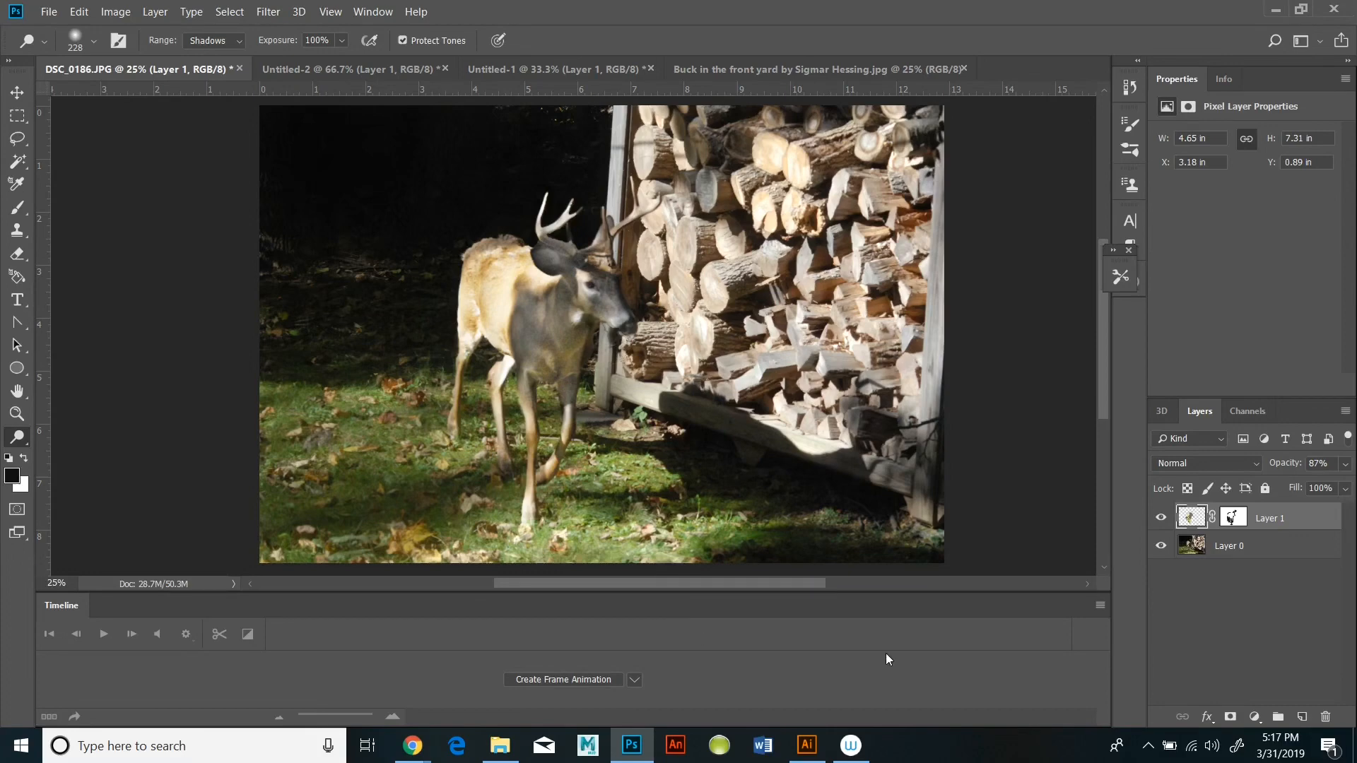
# - Paint black on Layer 1's mask with the 92 px brush to tone down the bright front hoof and hind leg
pyautogui.click(1233, 517)
pyautogui.press('b')
pyautogui.press('x')
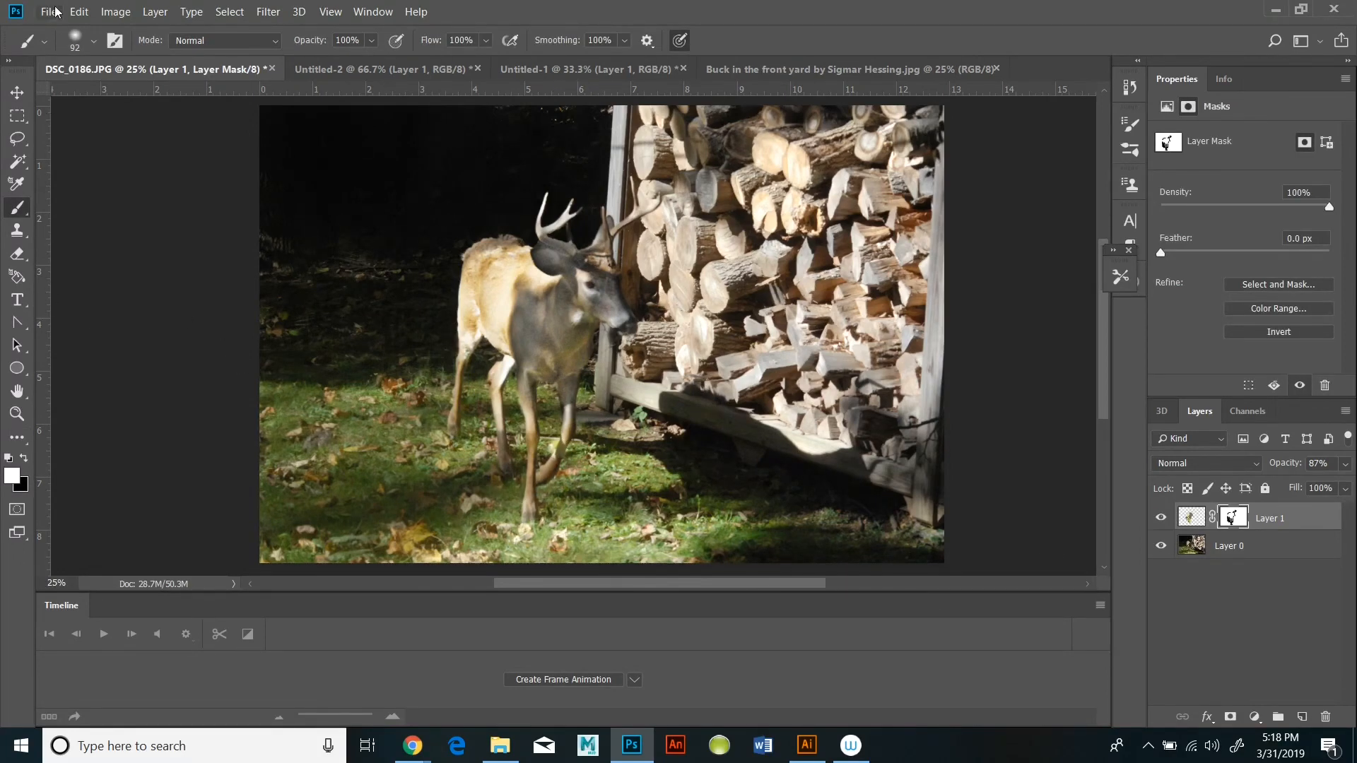
pyautogui.click(24, 458)
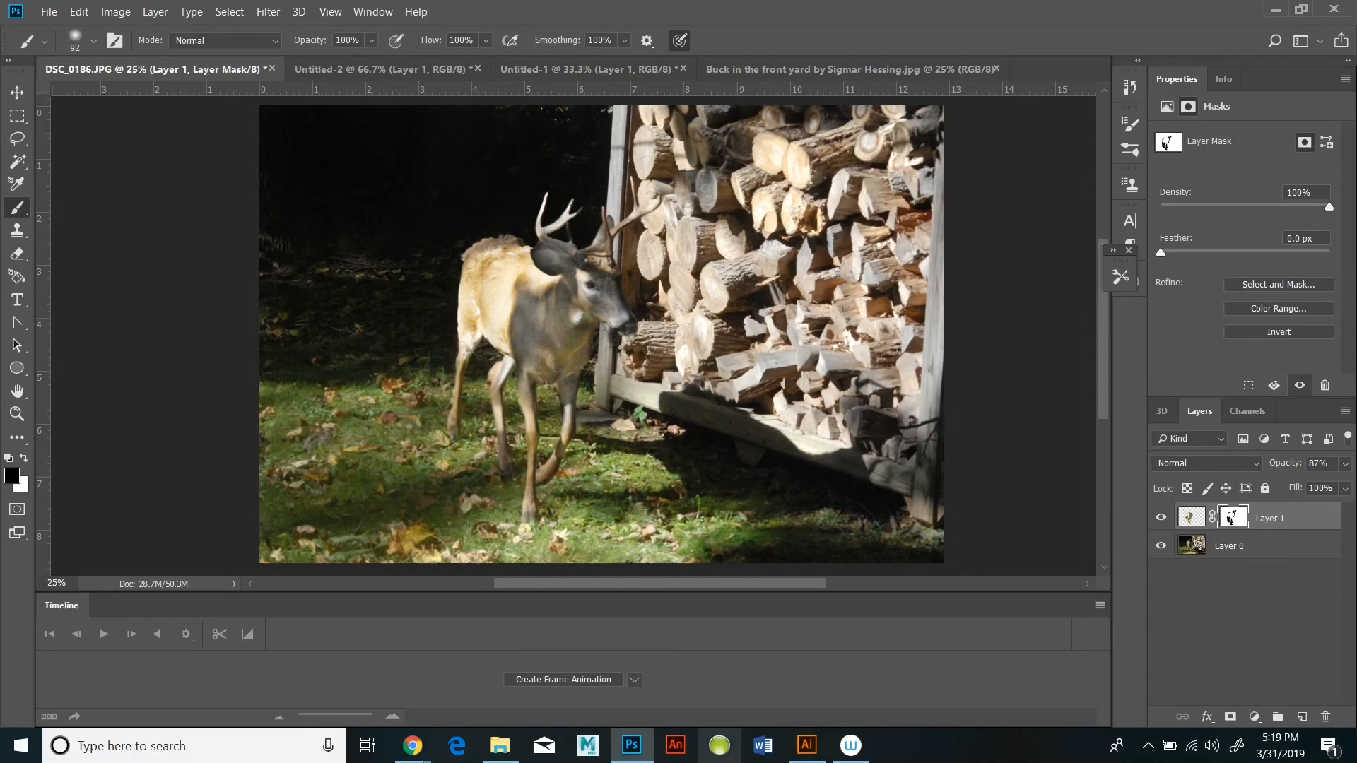
pyautogui.moveTo(432, 737)
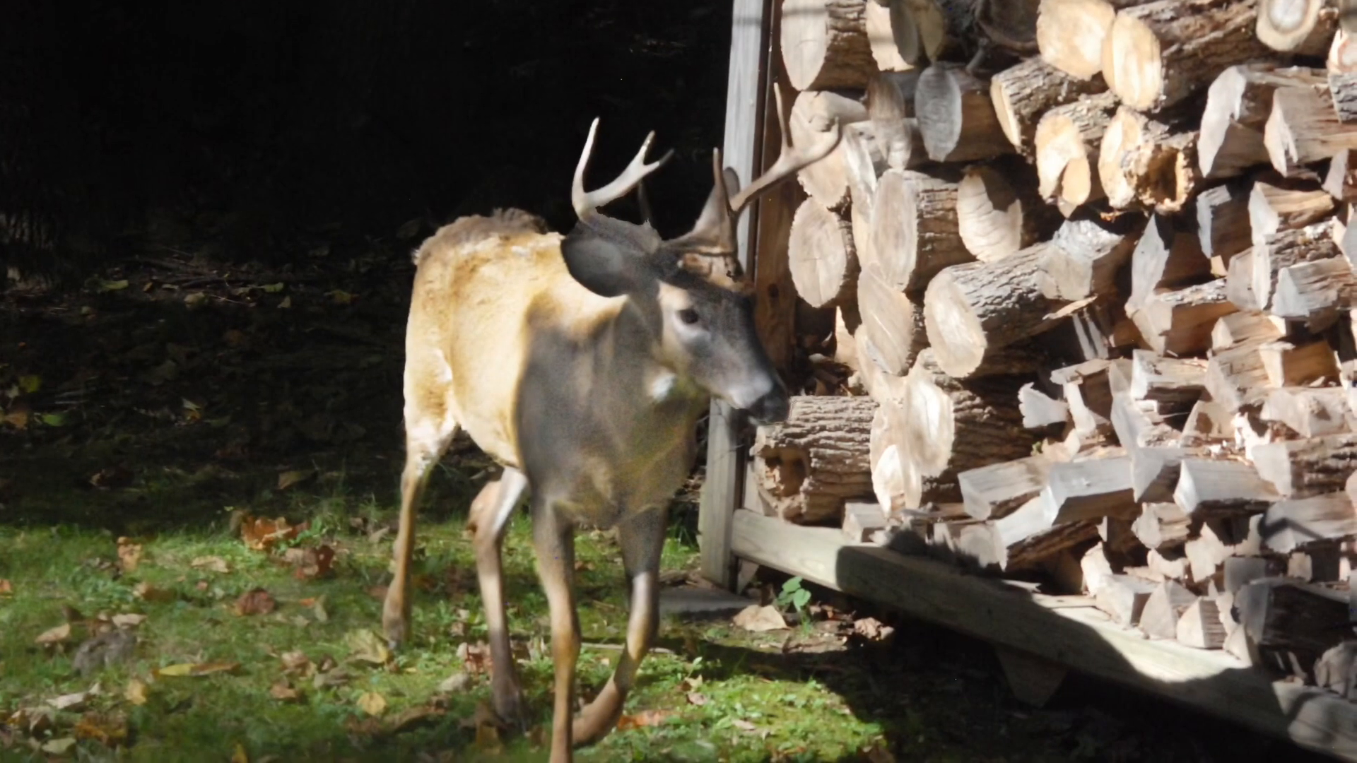